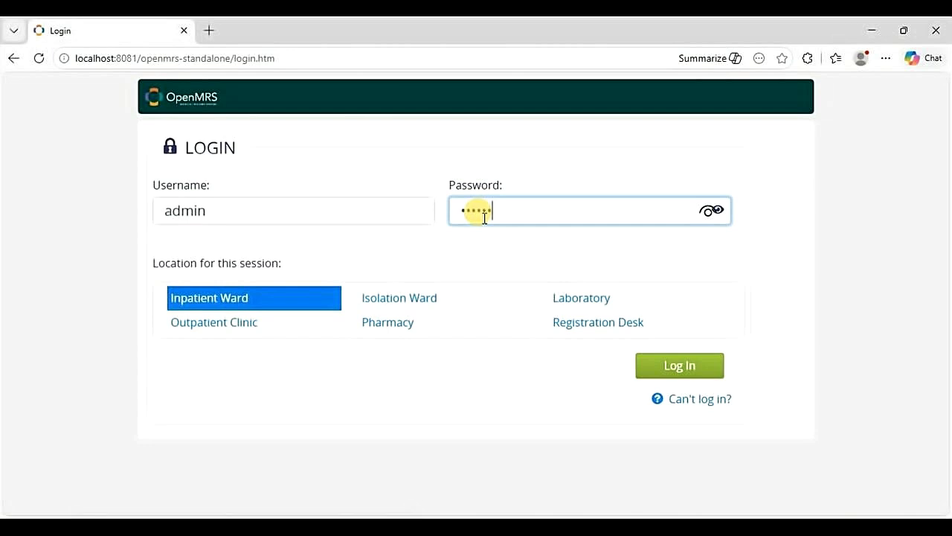
- Check the typed admin password, then log in at the Inpatient Ward location
click(708, 211)
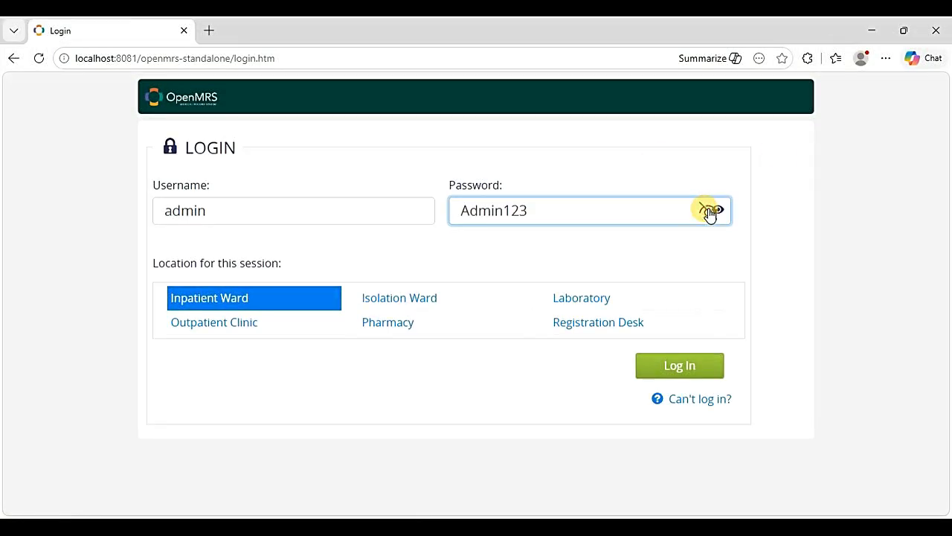
click(711, 211)
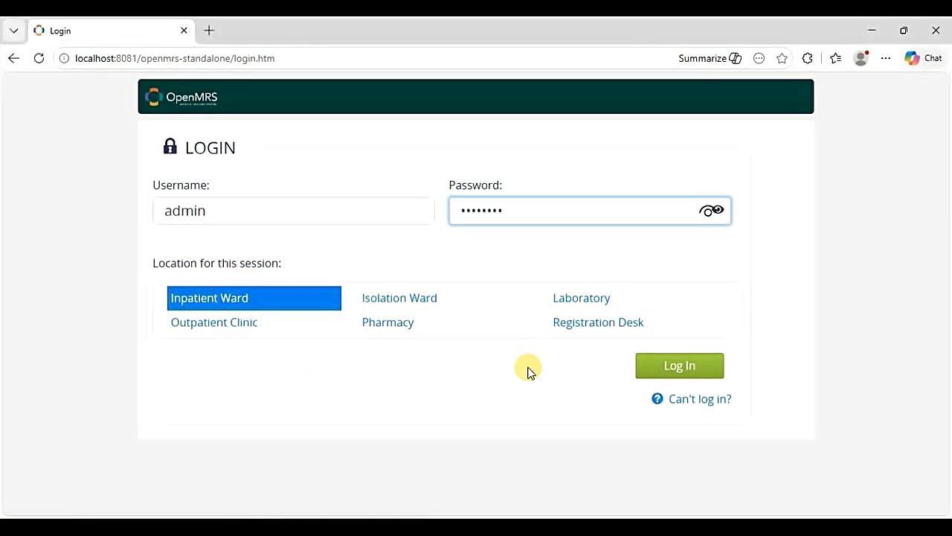
click(673, 369)
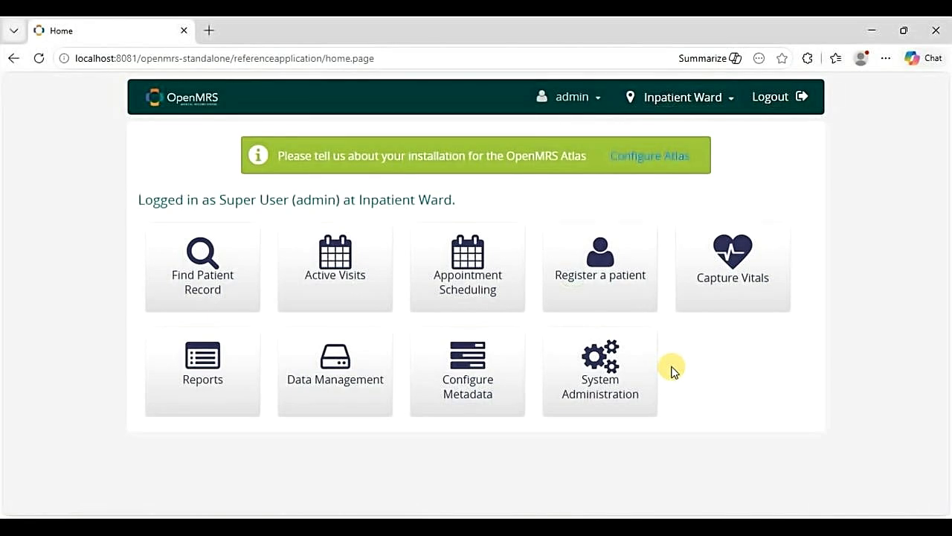
- Go through Configure Metadata and Manage Concept Dictionary to the Manage Concepts page
click(461, 370)
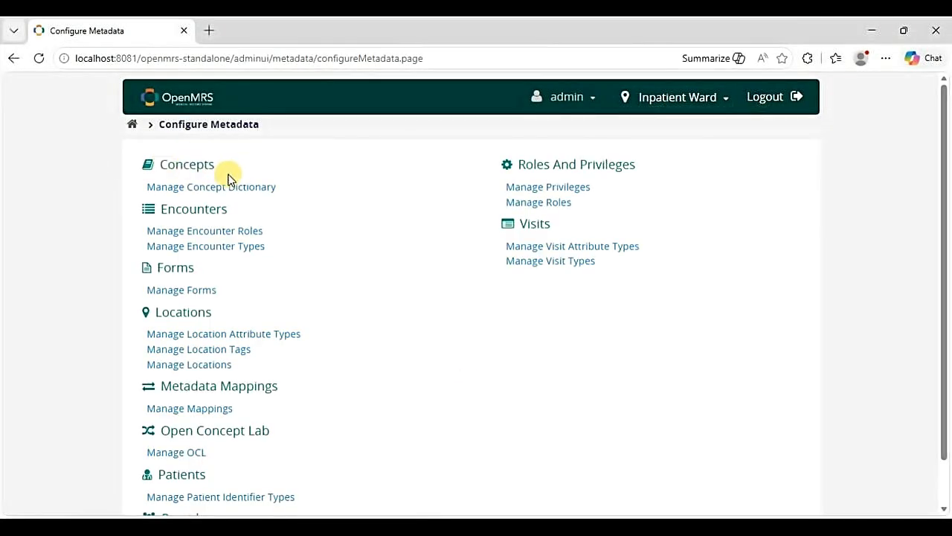
click(184, 191)
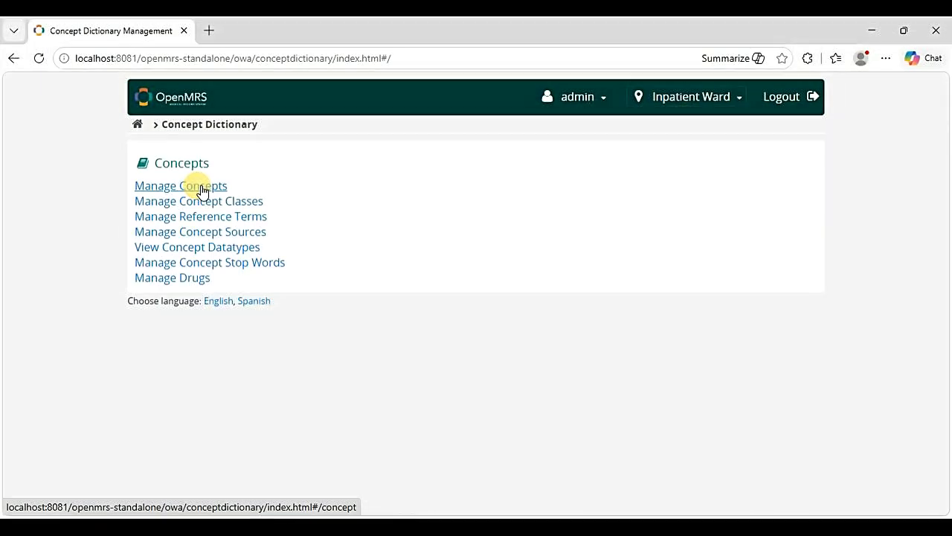
click(202, 190)
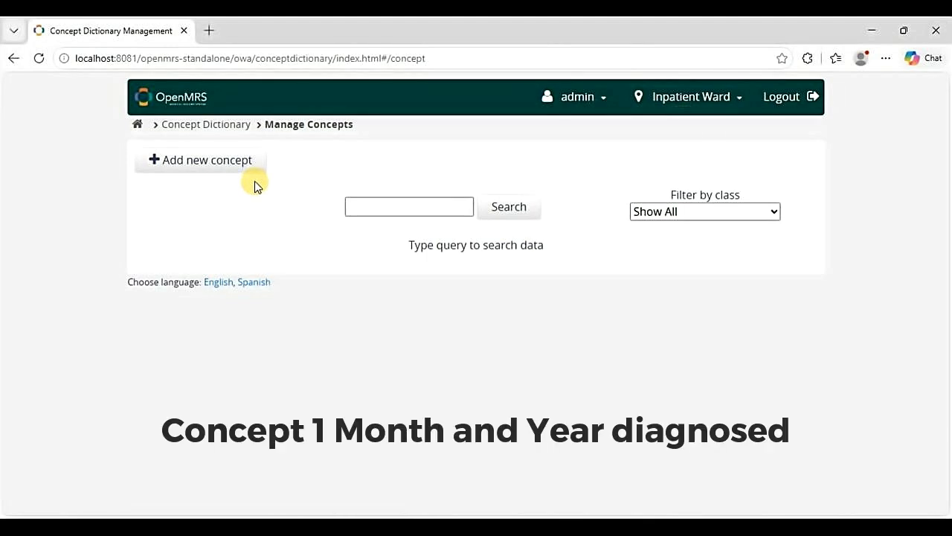
- Search concepts for 'Month and year diagnosed', find no match, and start a new concept
click(366, 203)
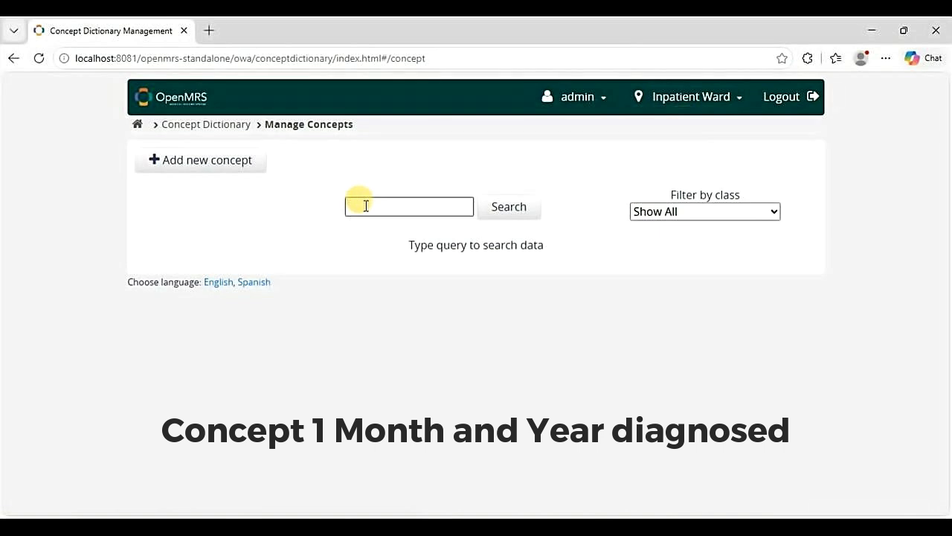
text(Month an)
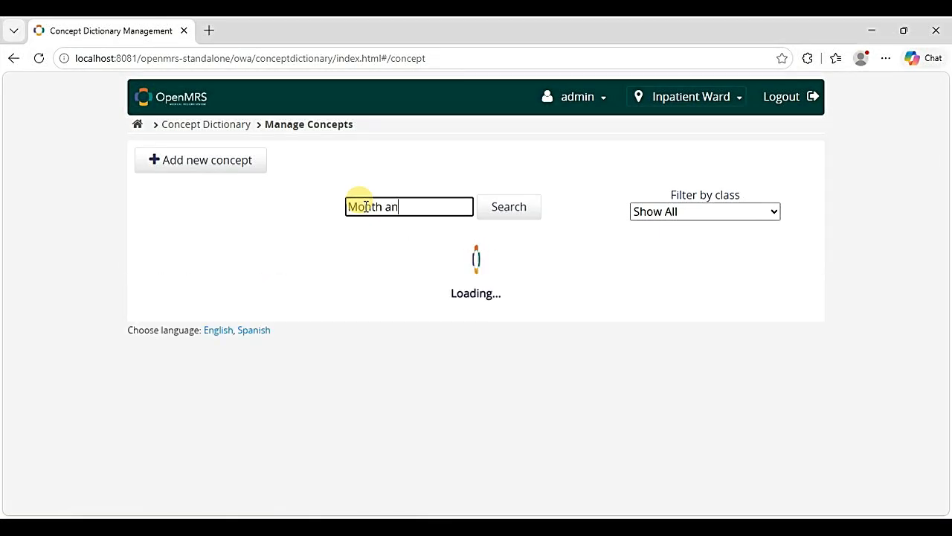
text(d year diagnosed)
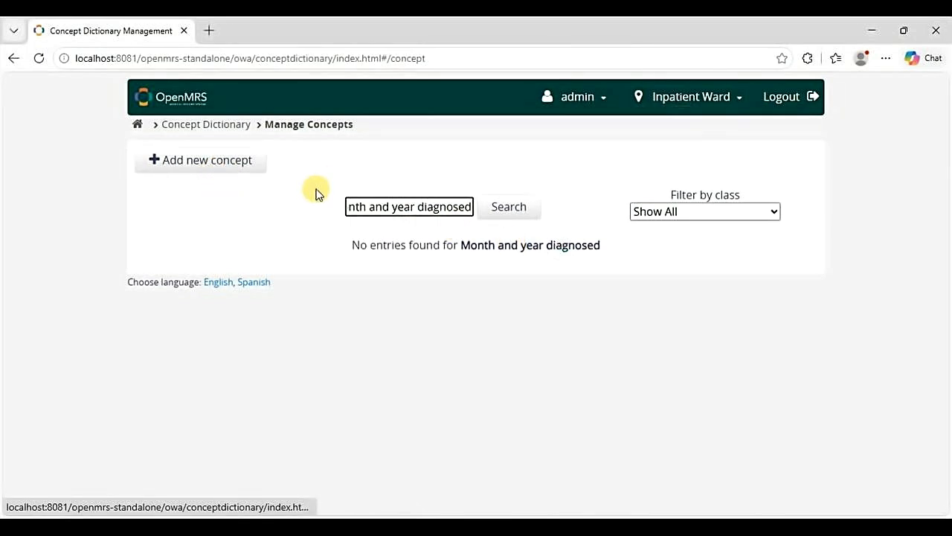
click(182, 167)
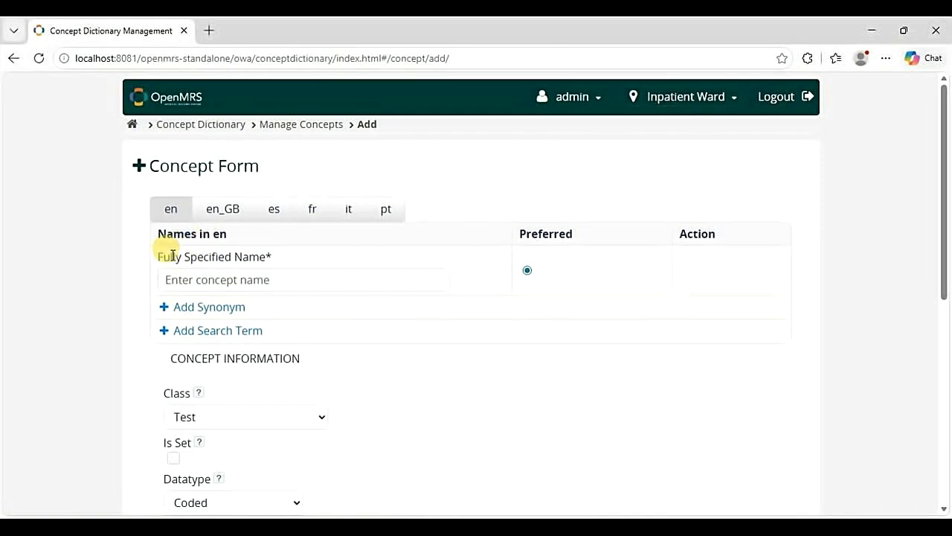
- Enter 'Month and year diagnosed' as the concept's fully specified name
click(241, 278)
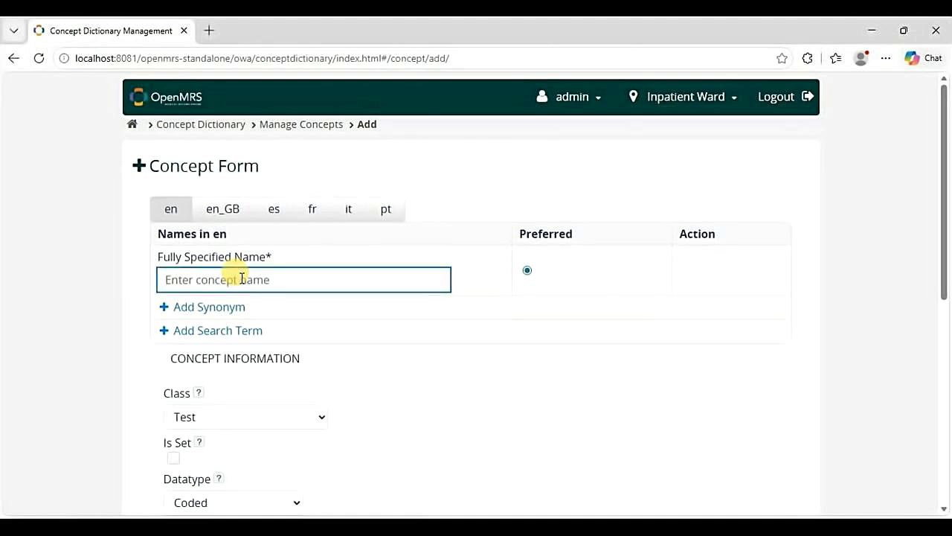
text(M)
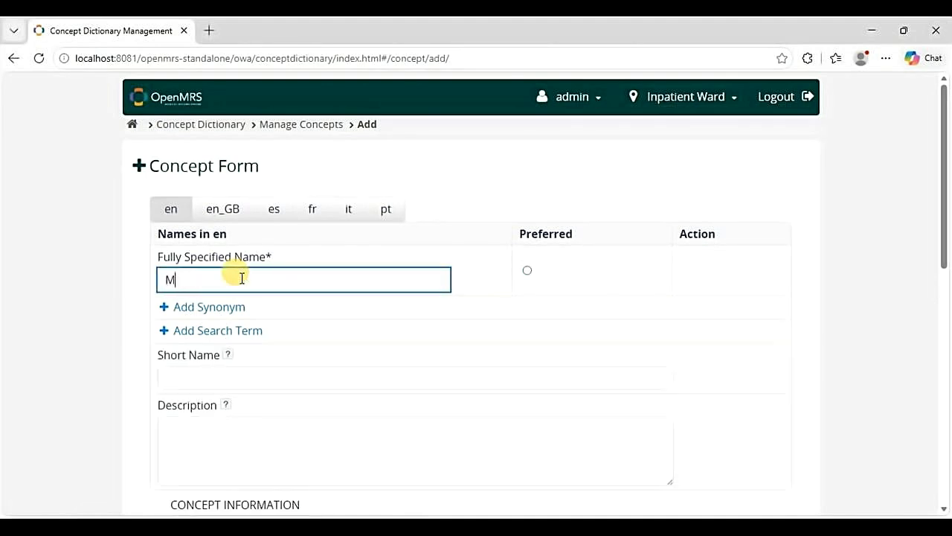
text(onth and year diagnosed)
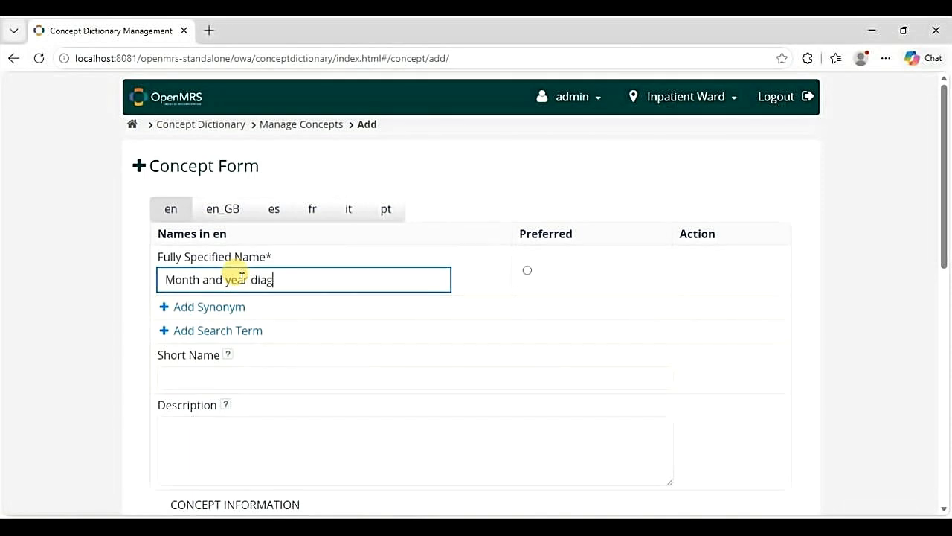
click(360, 373)
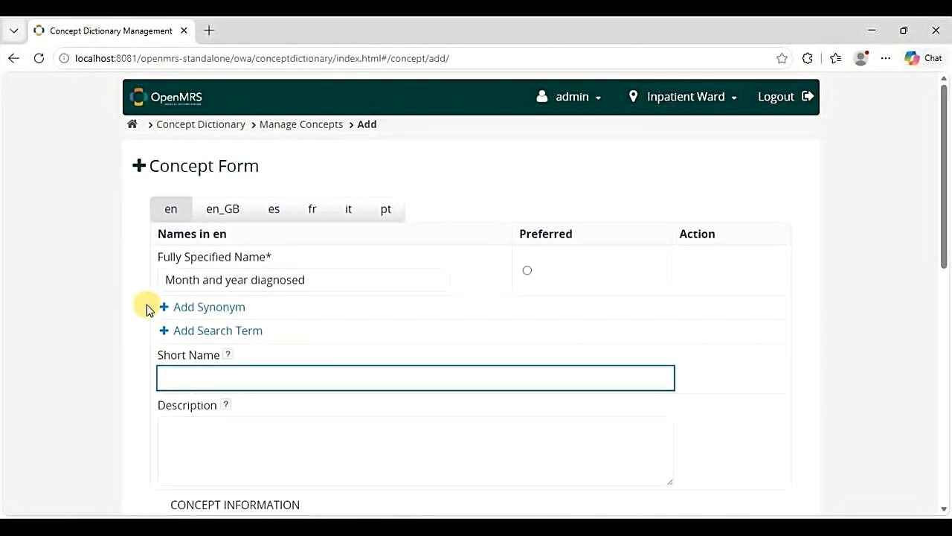
scroll(105, 314, down, 1)
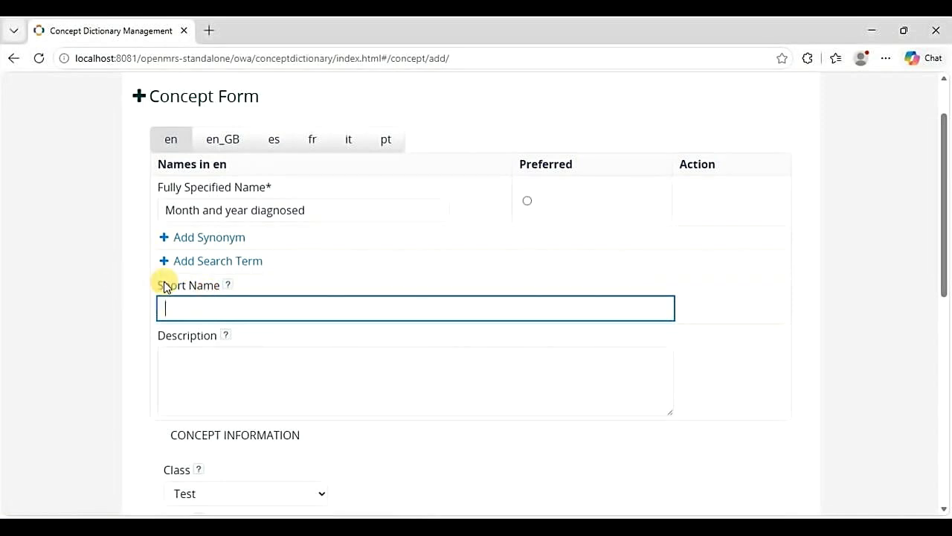
scroll(128, 356, down, 1)
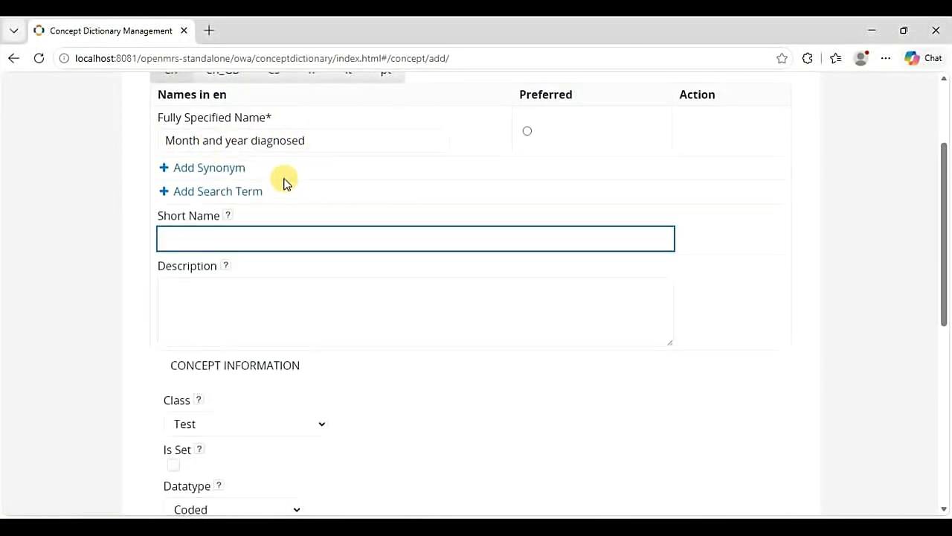
- Describe the concept as 'Month and year the patient was diagnosed with Diabetes.'
click(172, 293)
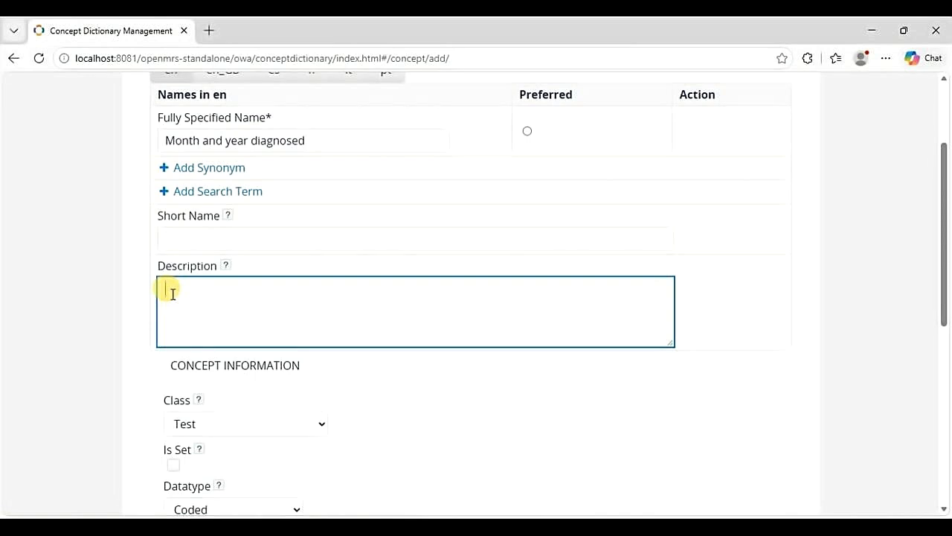
text(Month and year the patient was diagnosed with D)
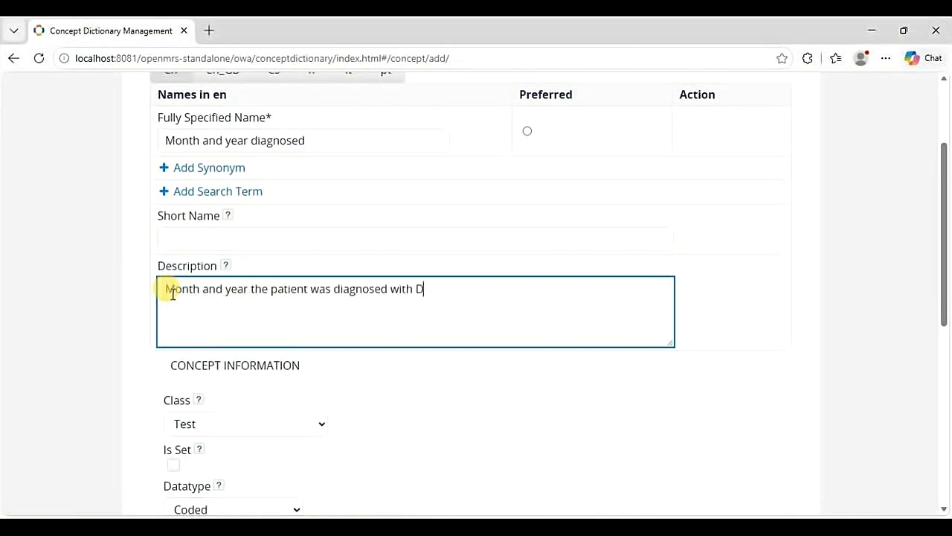
text(iabetes.)
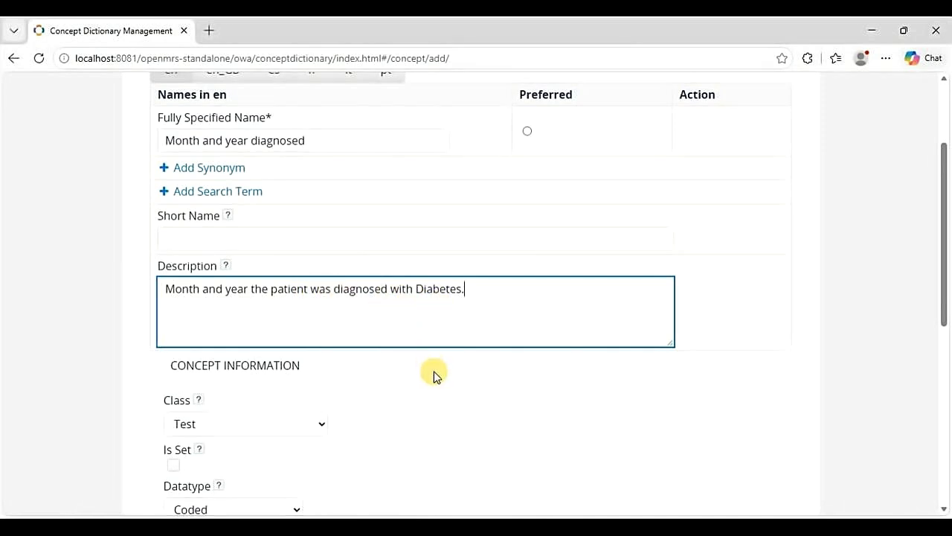
scroll(435, 376, down, 1)
scroll(435, 372, down, 1)
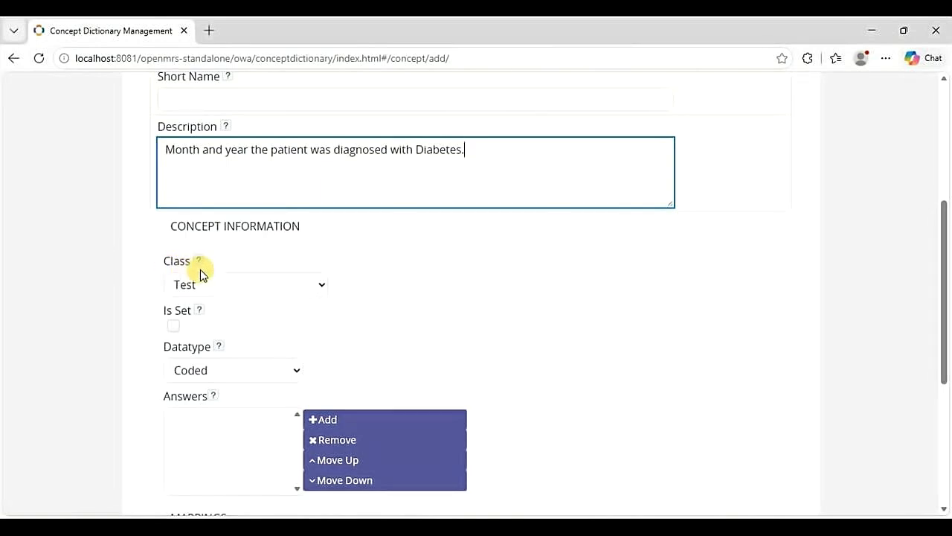
- Set class Diagnosis and datatype Date, then save the 'Month and year diagnosed' concept
click(323, 287)
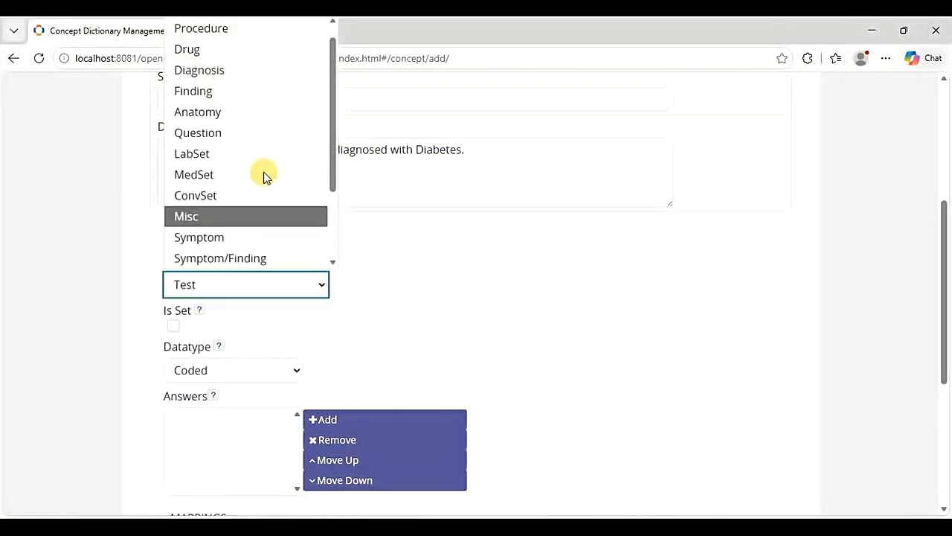
click(218, 79)
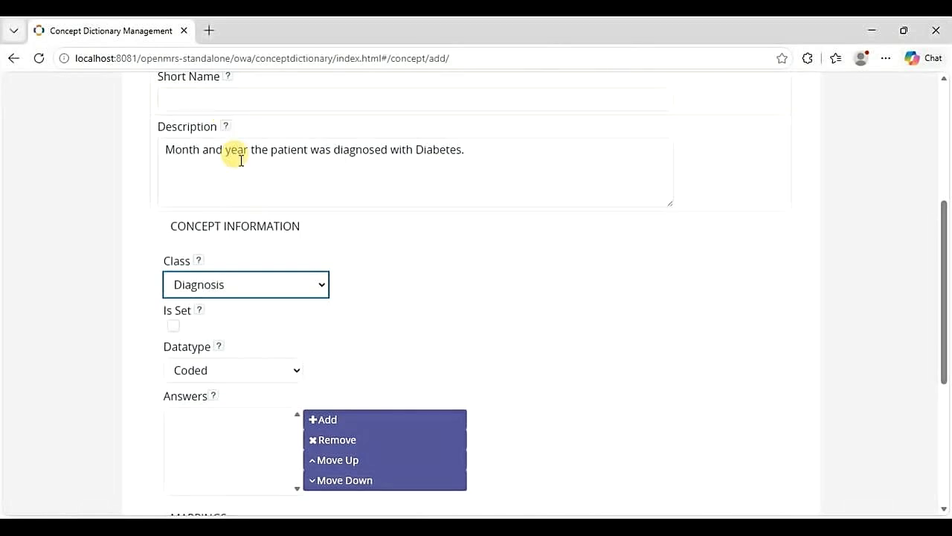
scroll(427, 314, down, 1)
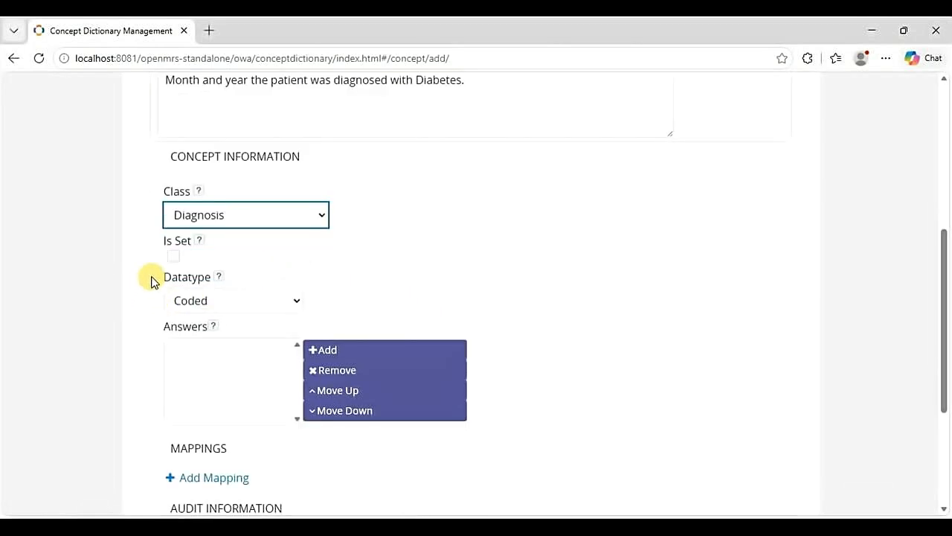
click(296, 305)
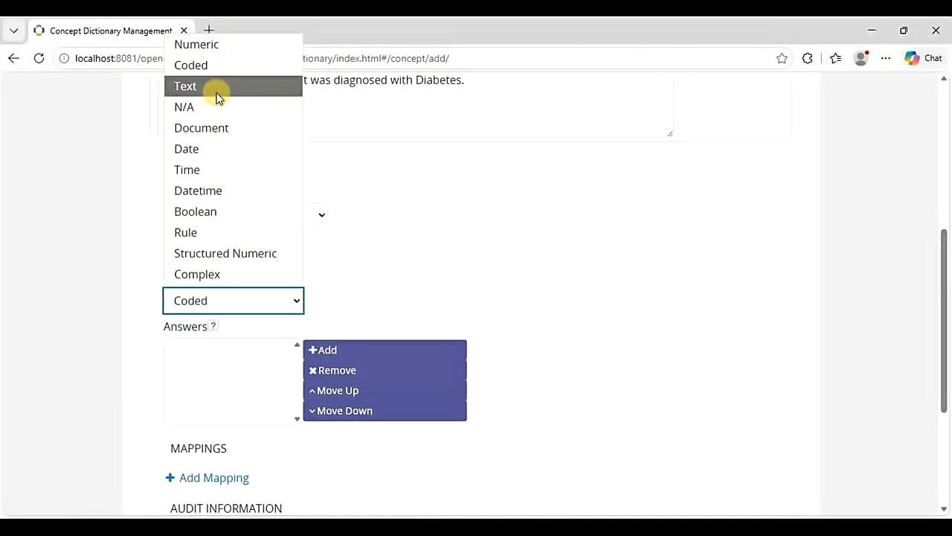
click(215, 150)
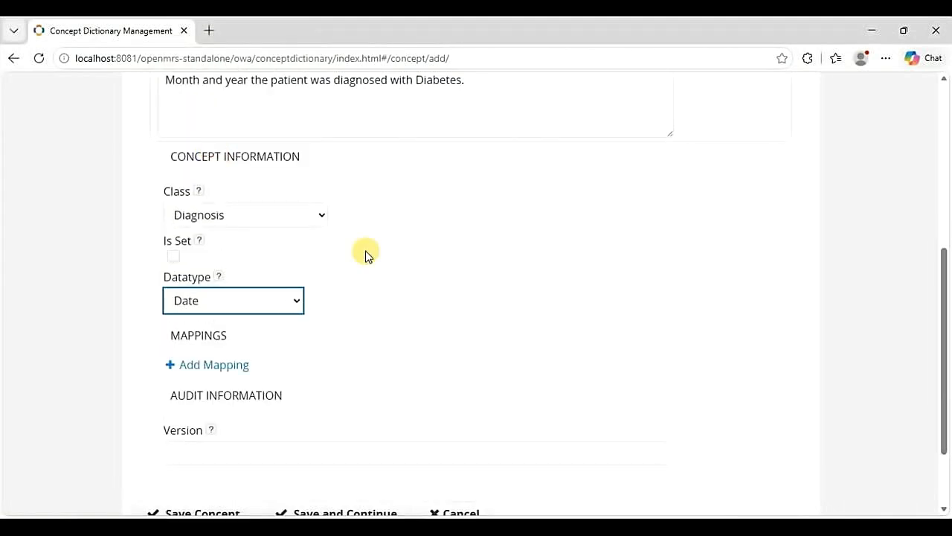
scroll(410, 257, down, 2)
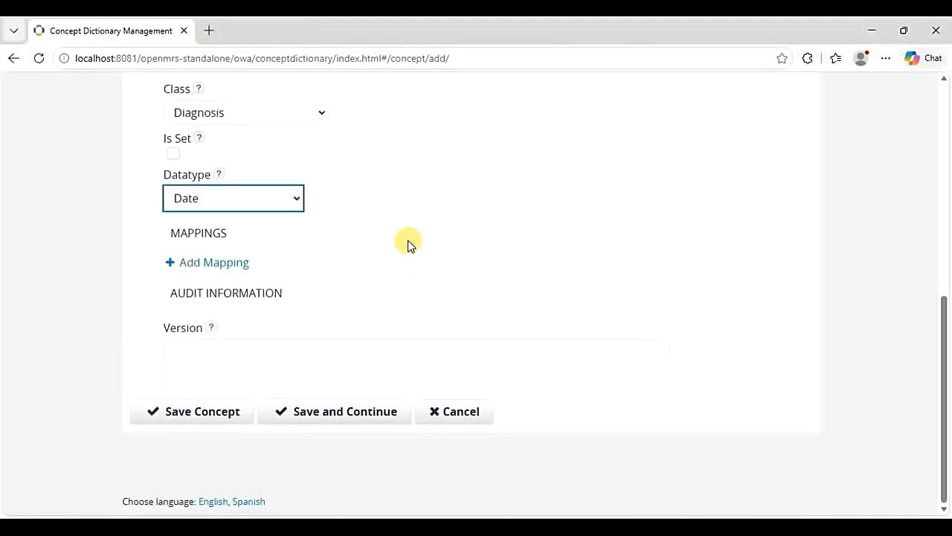
scroll(409, 253, up, 3)
scroll(407, 244, up, 3)
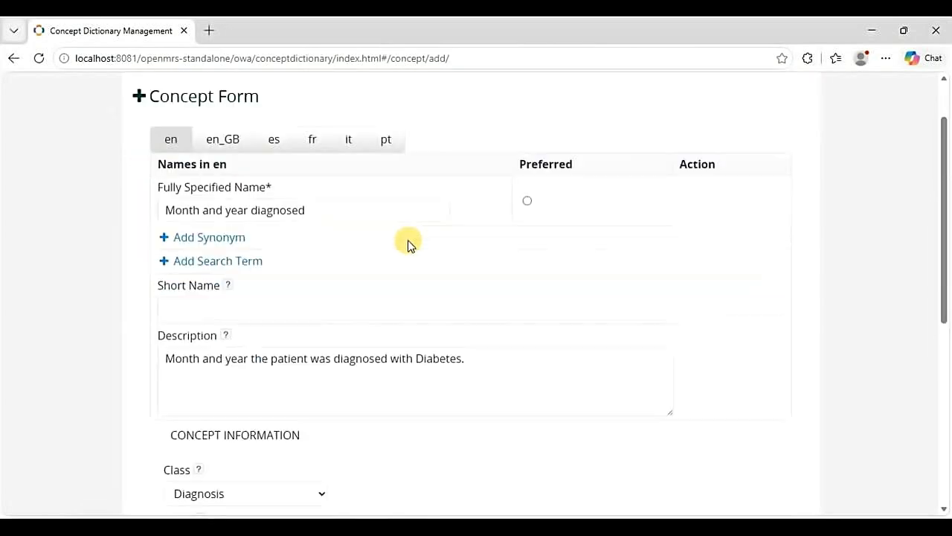
scroll(408, 244, down, 2)
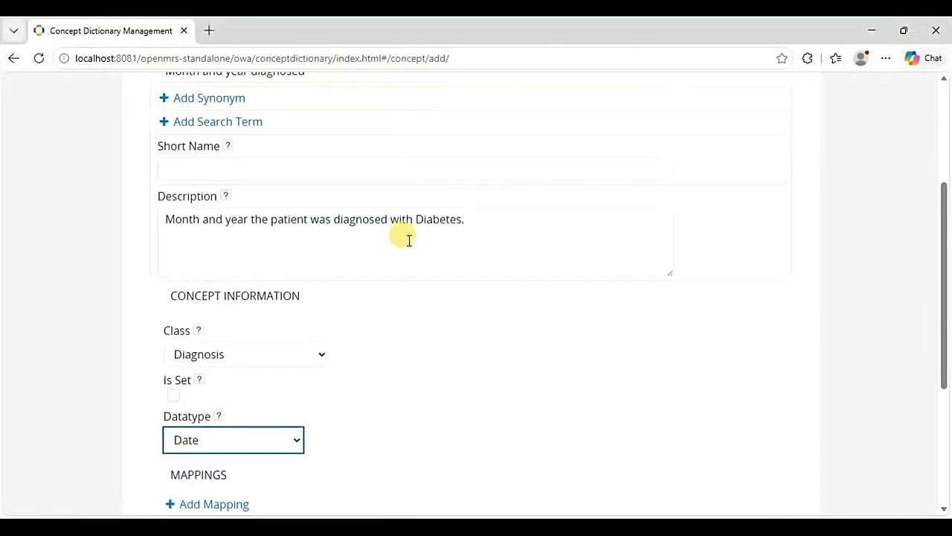
scroll(409, 240, down, 3)
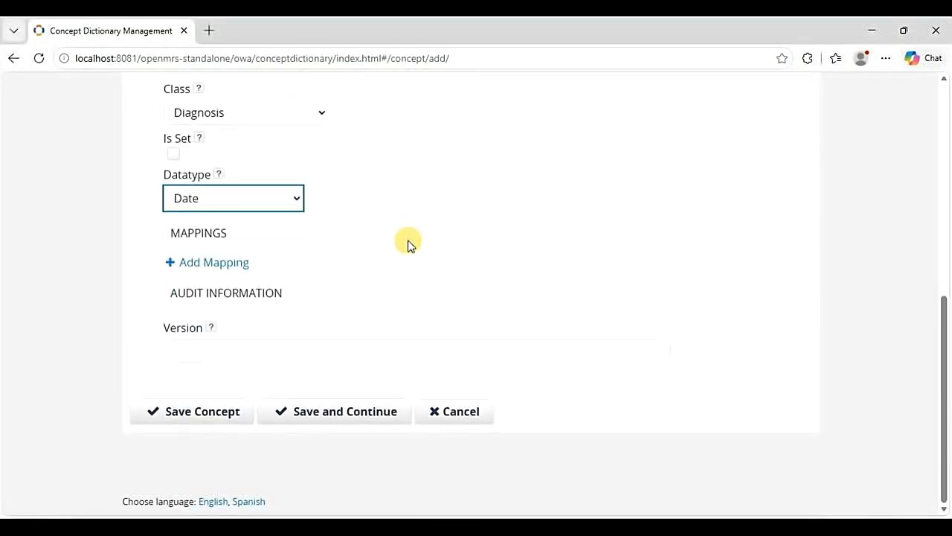
click(182, 414)
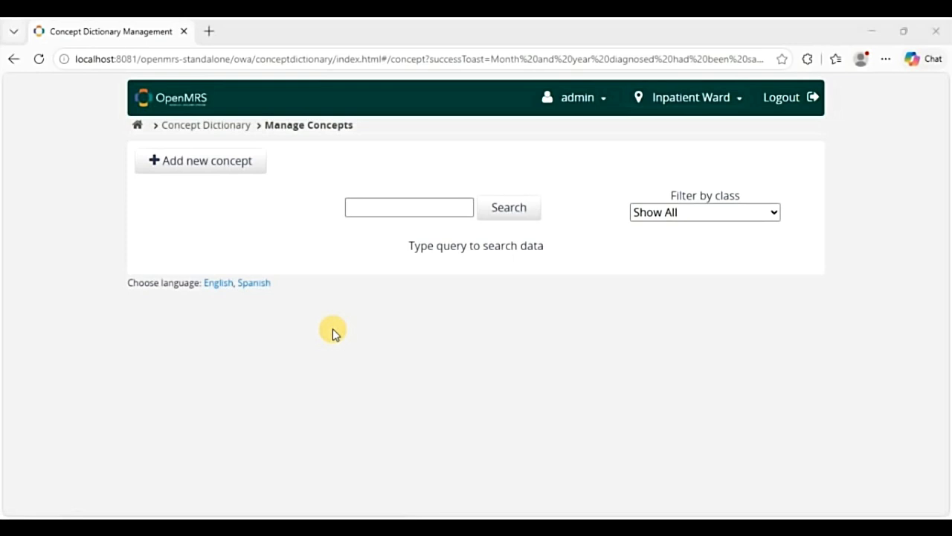
- Search concepts for 'Age', see only unrelated matches, and start a new concept
click(398, 204)
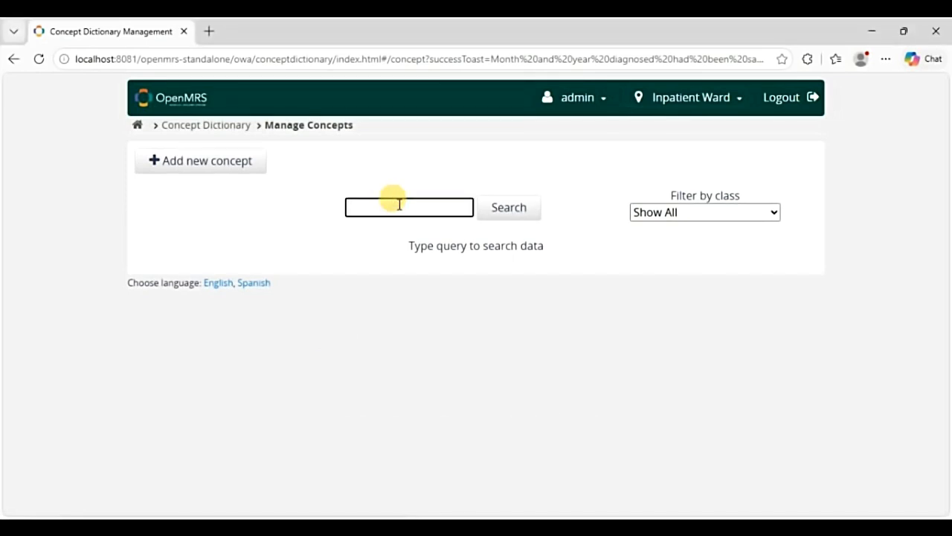
text(Age)
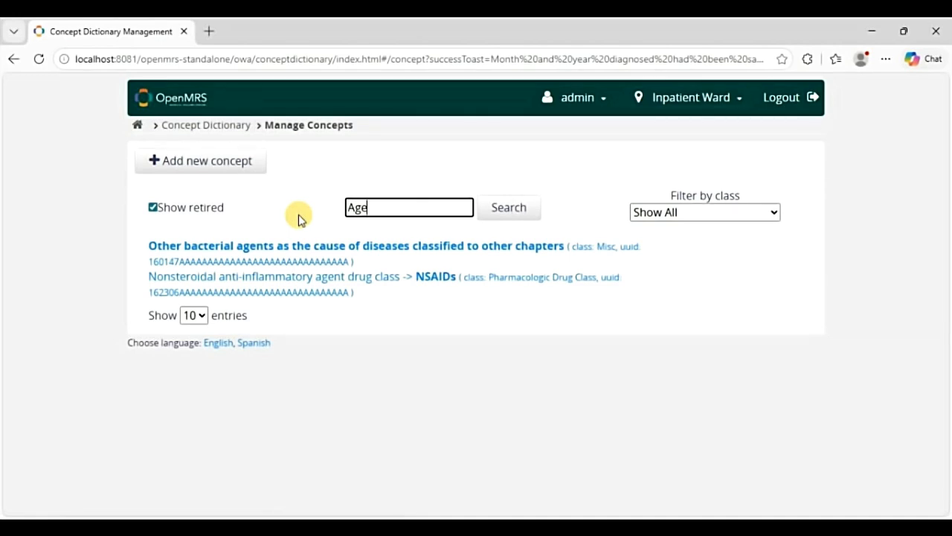
click(210, 165)
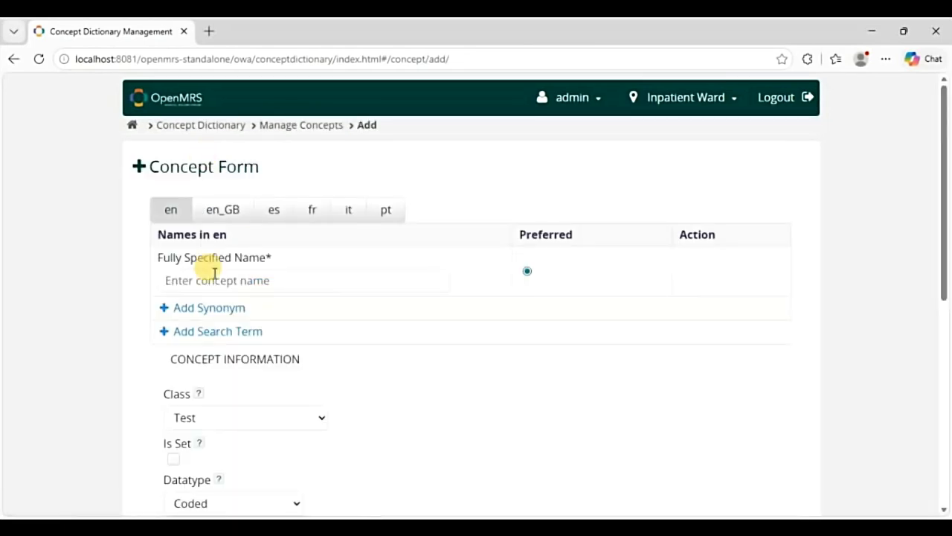
- Name the concept 'Age' and describe it as 'The current age of the patient.'
click(212, 277)
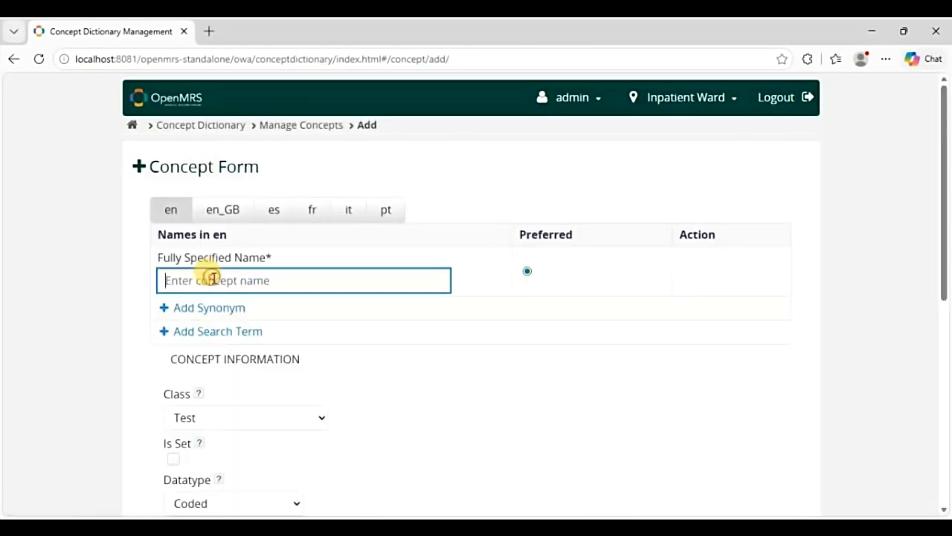
text(Age)
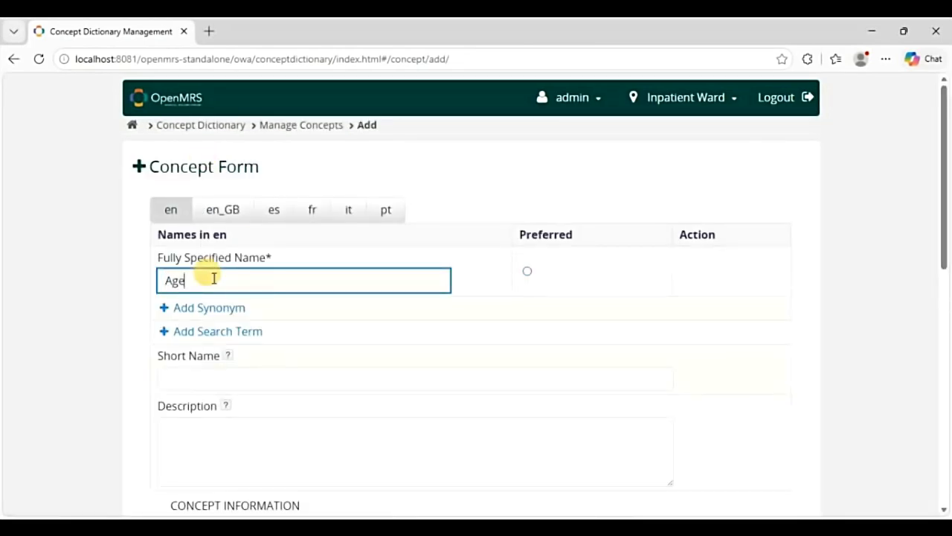
scroll(287, 306, down, 1)
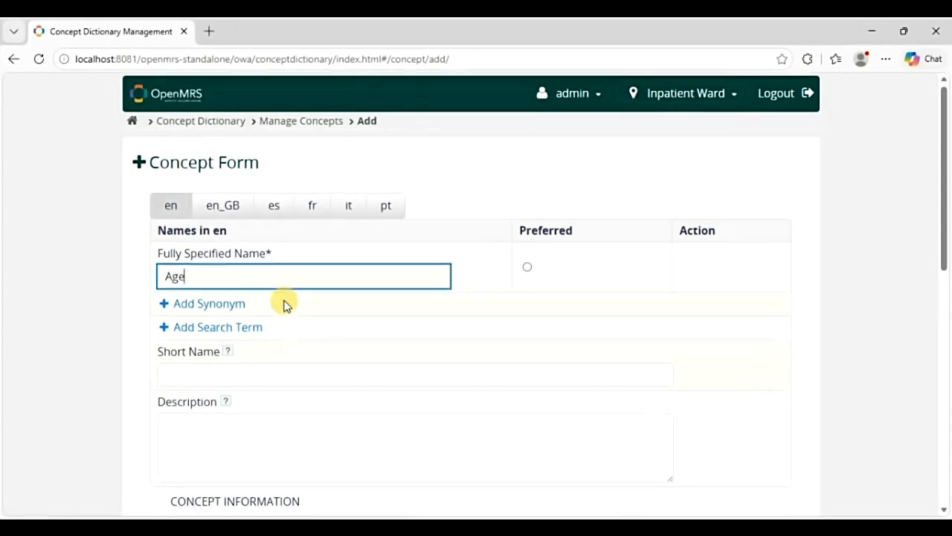
scroll(286, 306, down, 3)
click(192, 231)
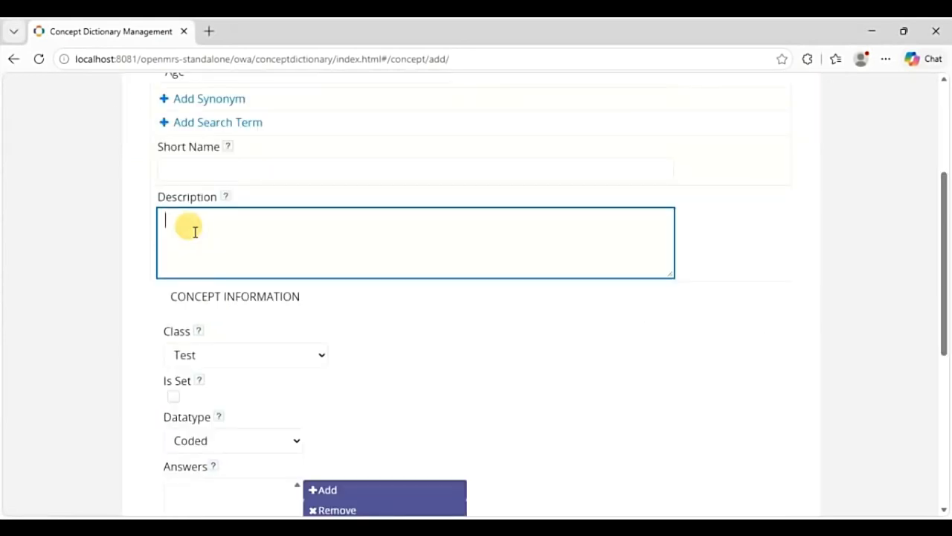
text(The current age )
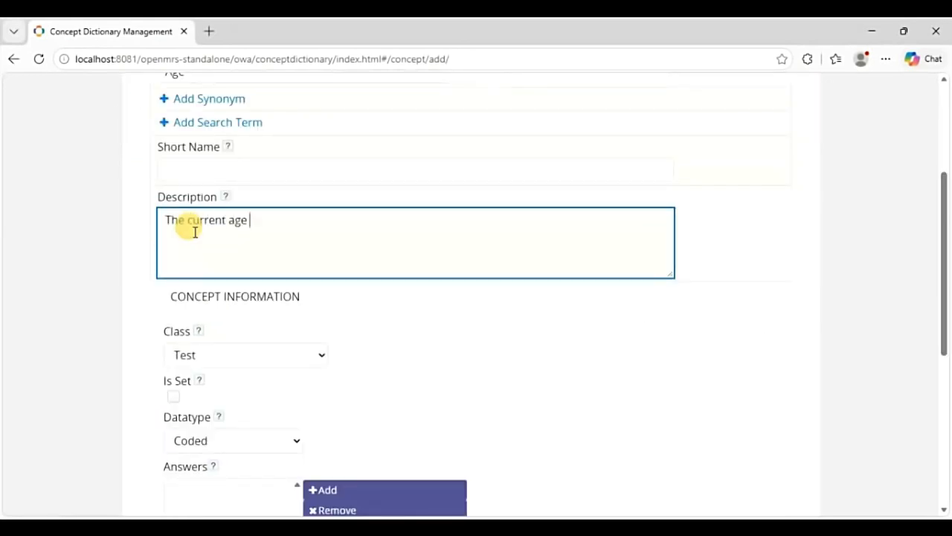
text(of the patient.)
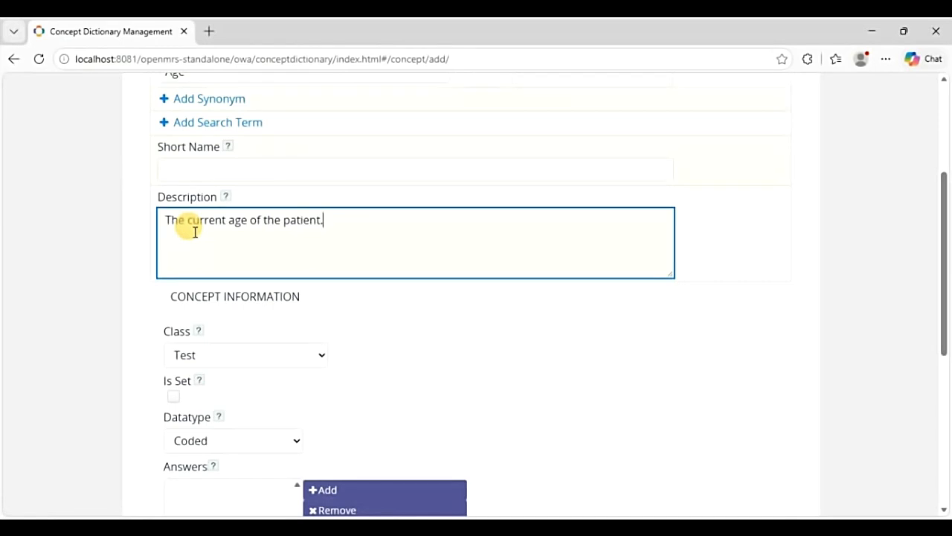
scroll(194, 231, down, 1)
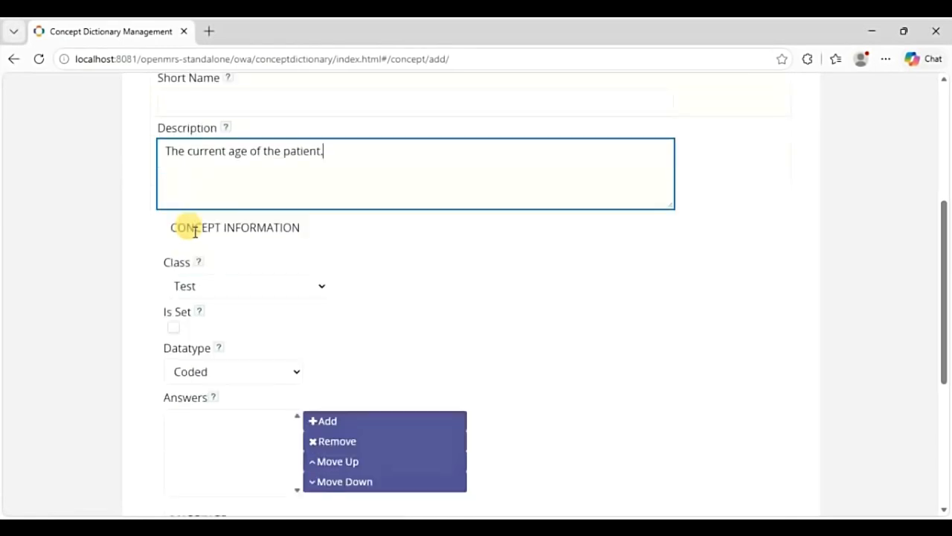
- Set the Age concept's class to Finding and datatype to Numeric
click(320, 288)
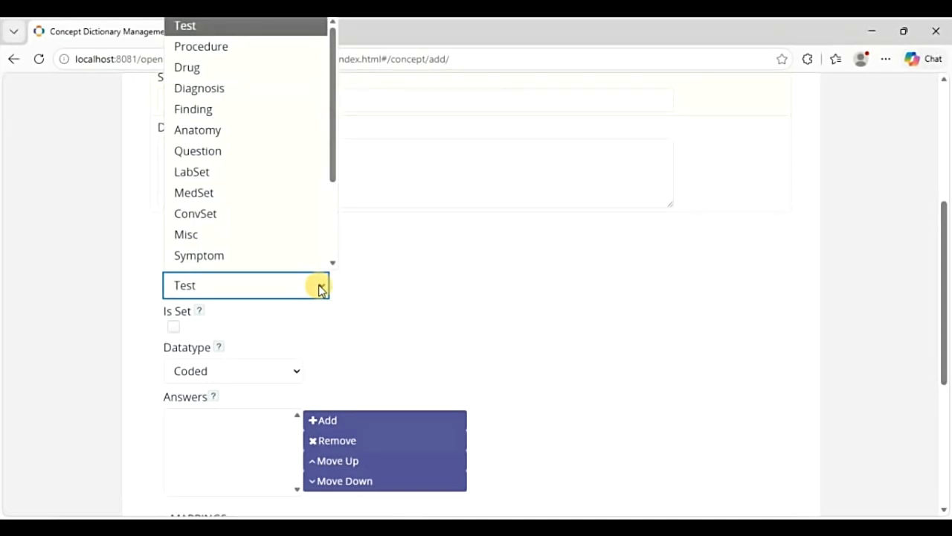
click(228, 91)
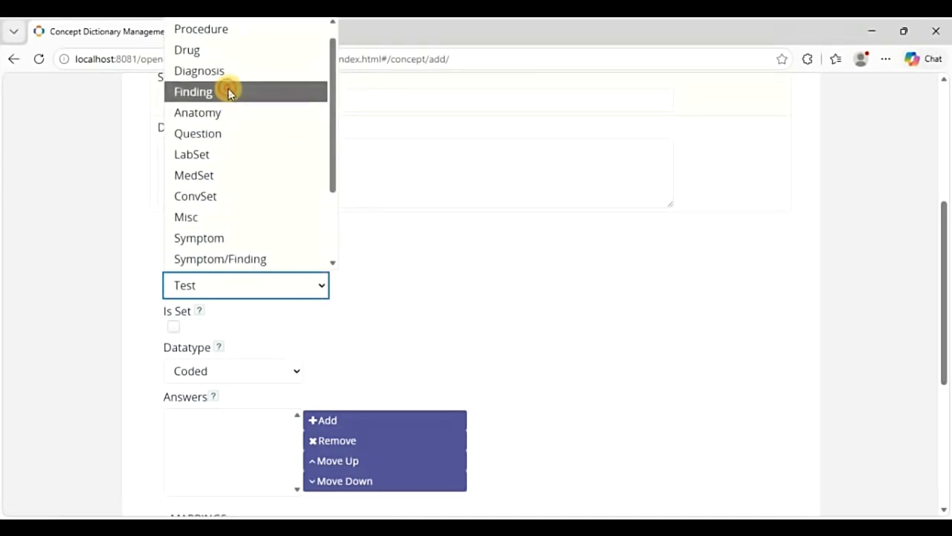
scroll(378, 304, down, 2)
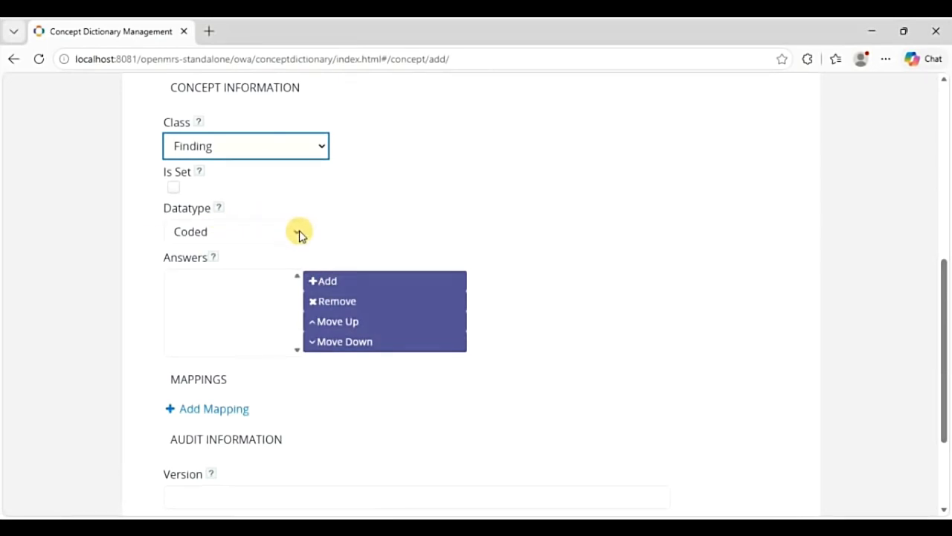
click(298, 233)
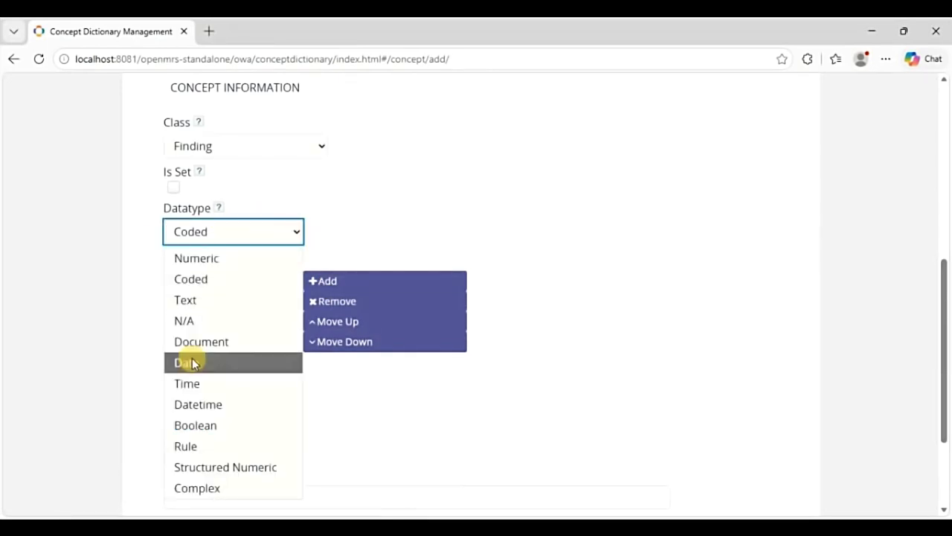
click(215, 262)
scroll(289, 298, down, 1)
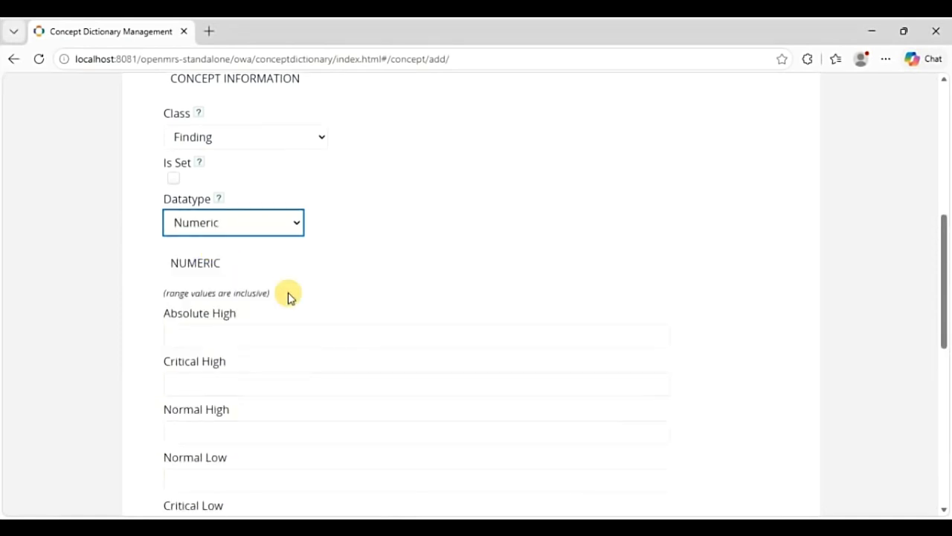
scroll(288, 297, down, 3)
scroll(289, 297, up, 1)
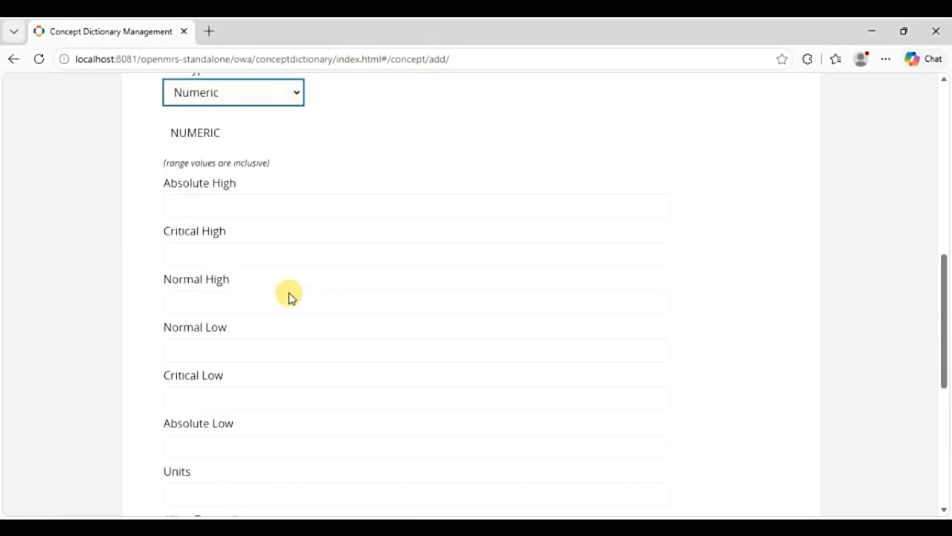
scroll(289, 292, down, 1)
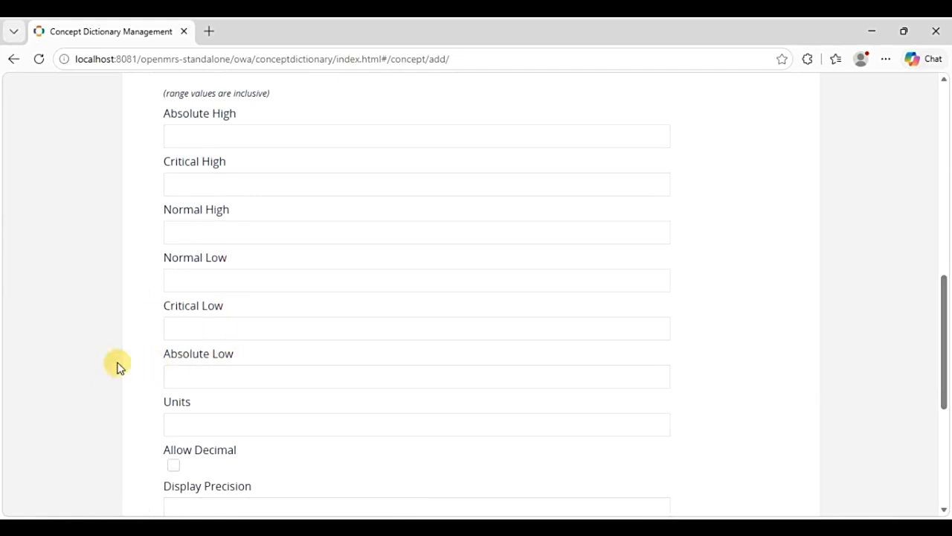
- Fill the Age concept's Units field with 'Years'
scroll(117, 364, down, 1)
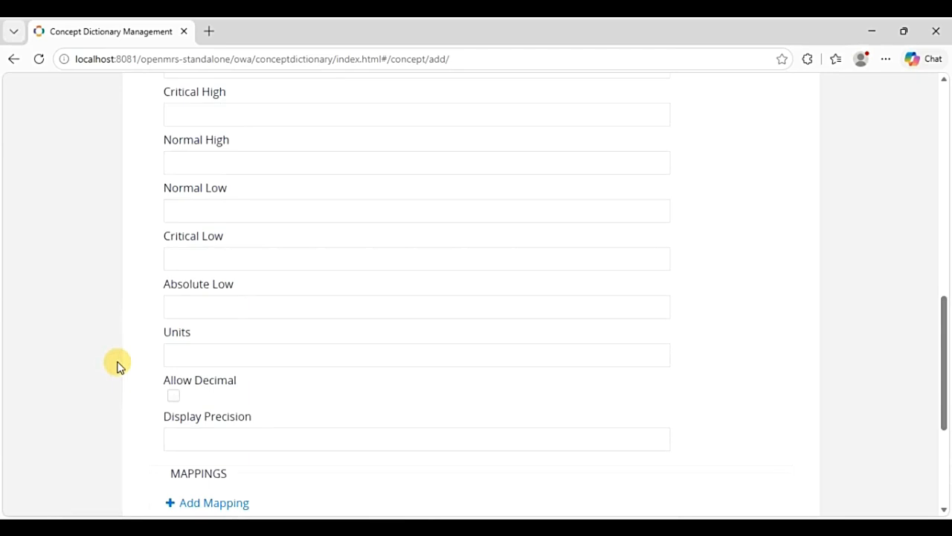
click(189, 358)
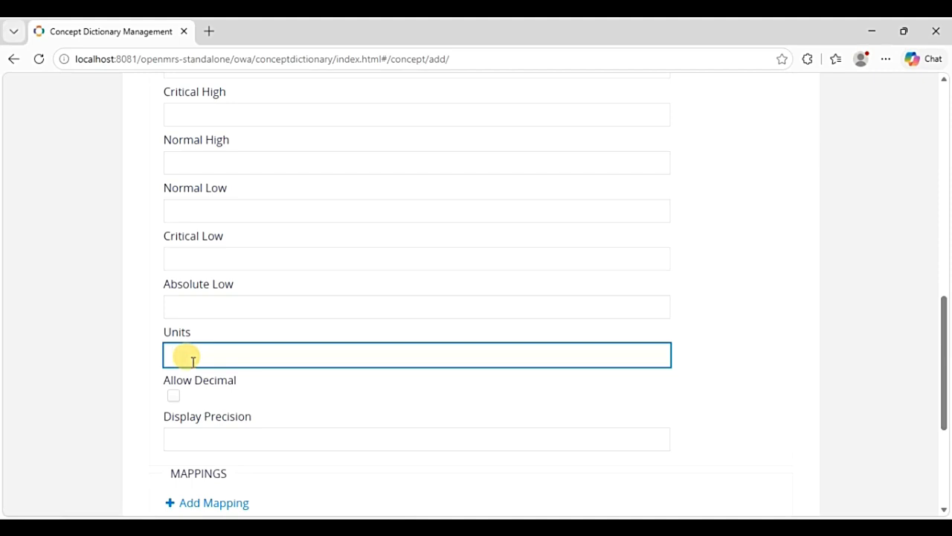
text(Years)
scroll(206, 297, down, 1)
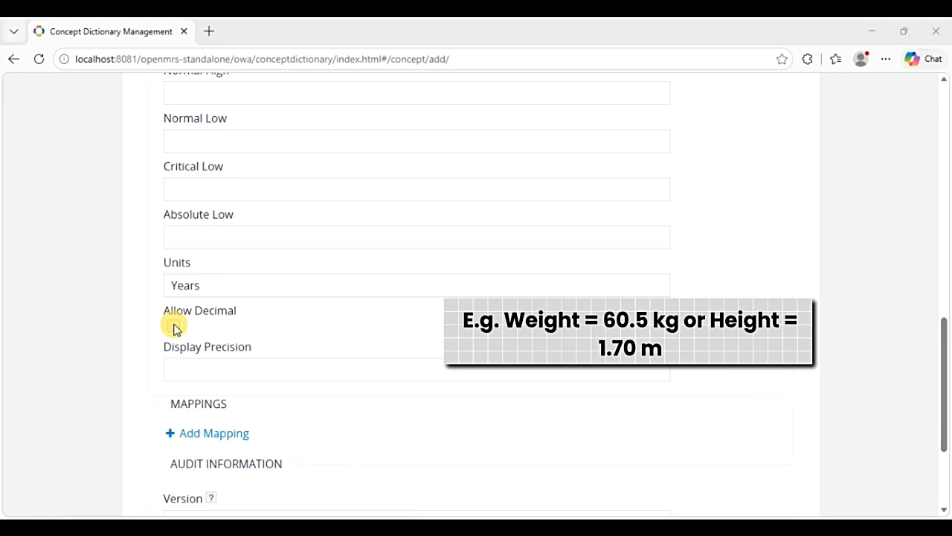
scroll(294, 387, down, 2)
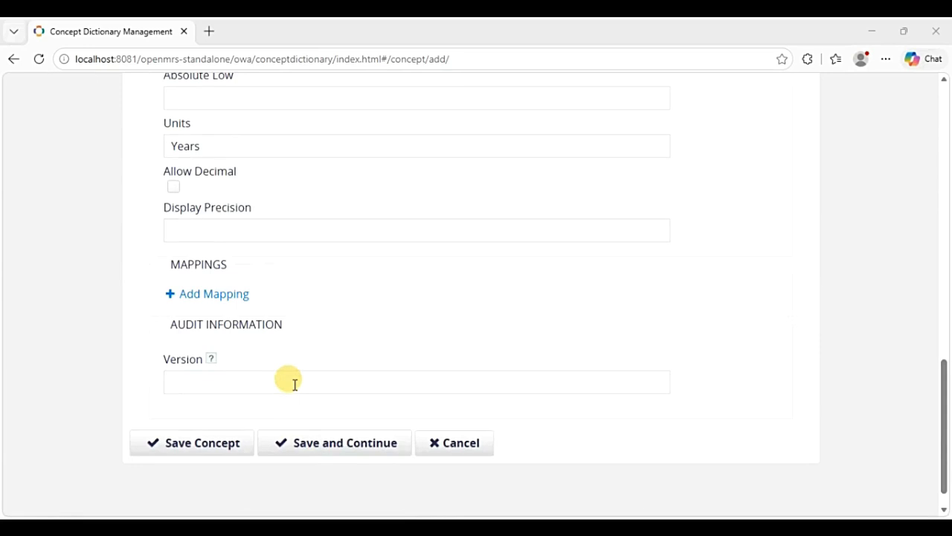
- Save Age, search 'Type 1 Diabetes', find nothing, and start a new concept
click(213, 451)
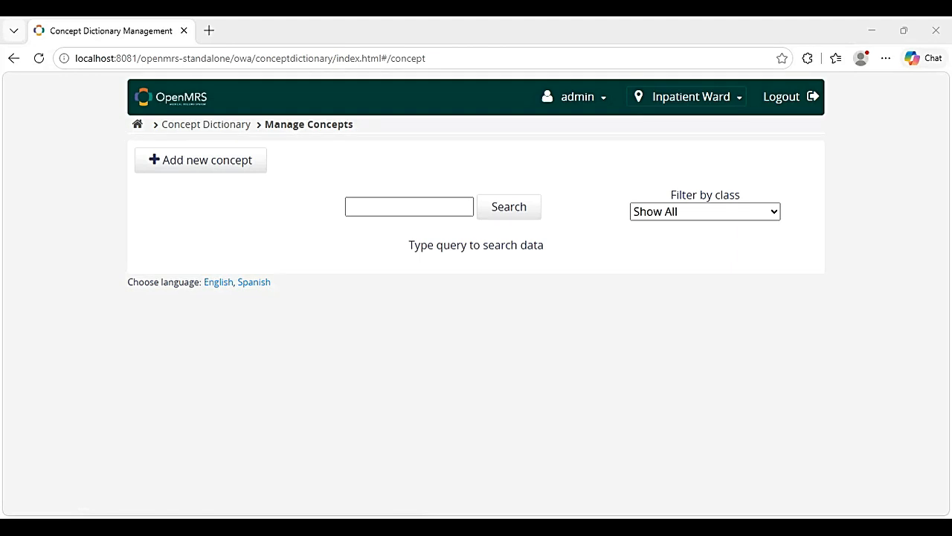
click(414, 208)
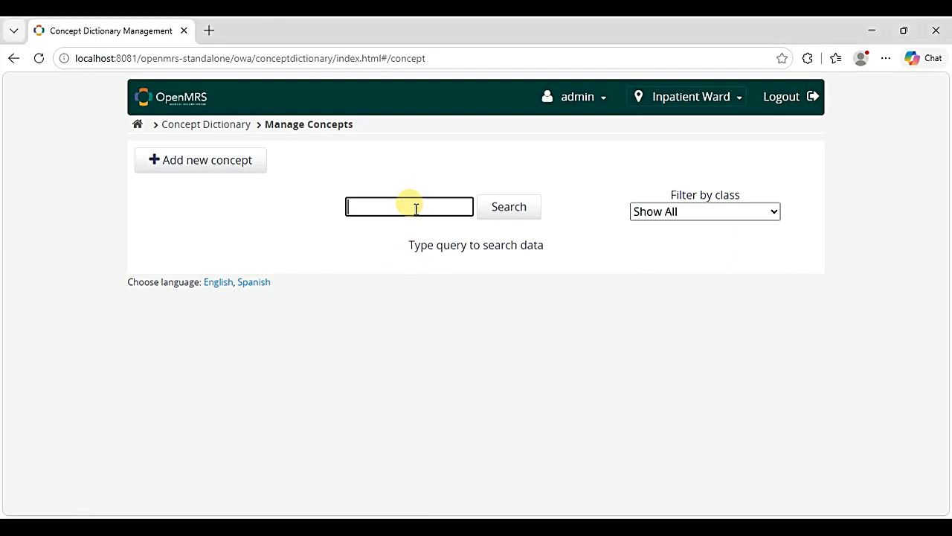
text(Type 1 Diabete)
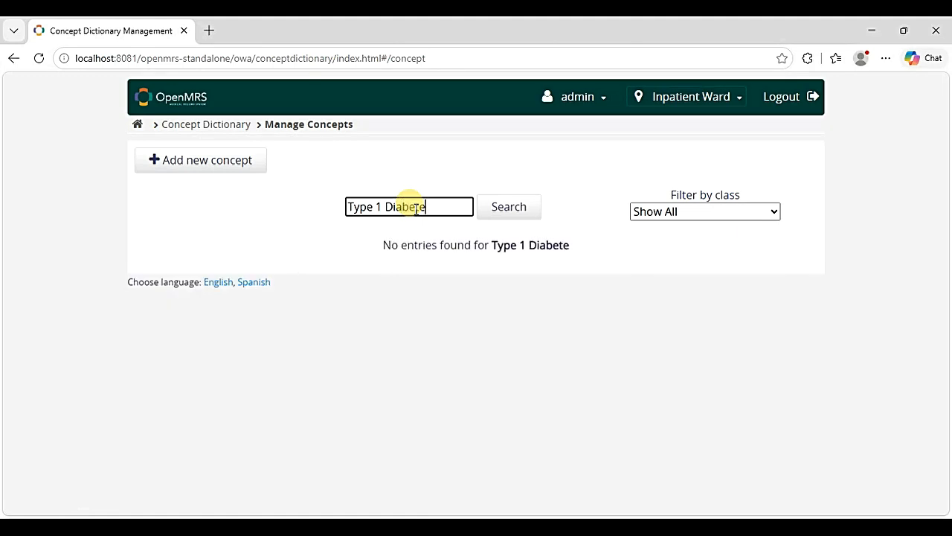
text(s)
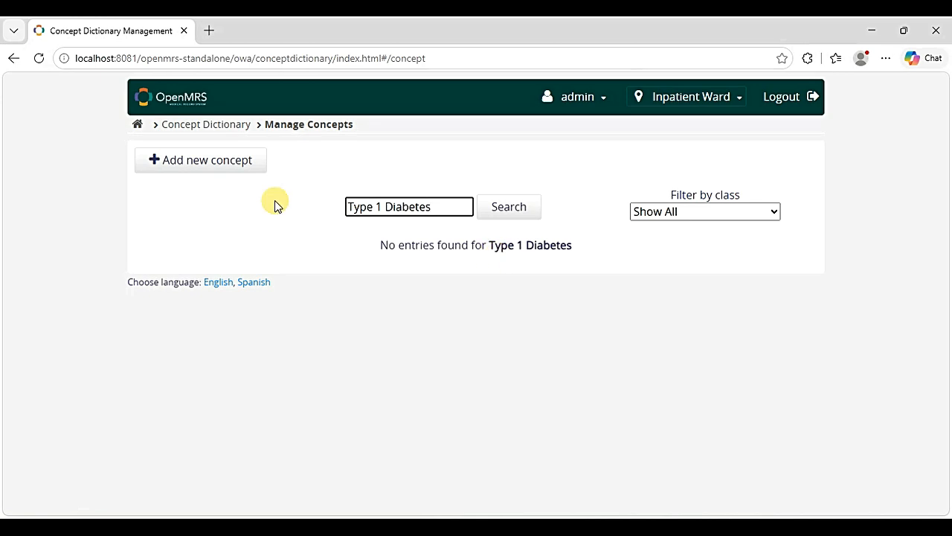
click(223, 164)
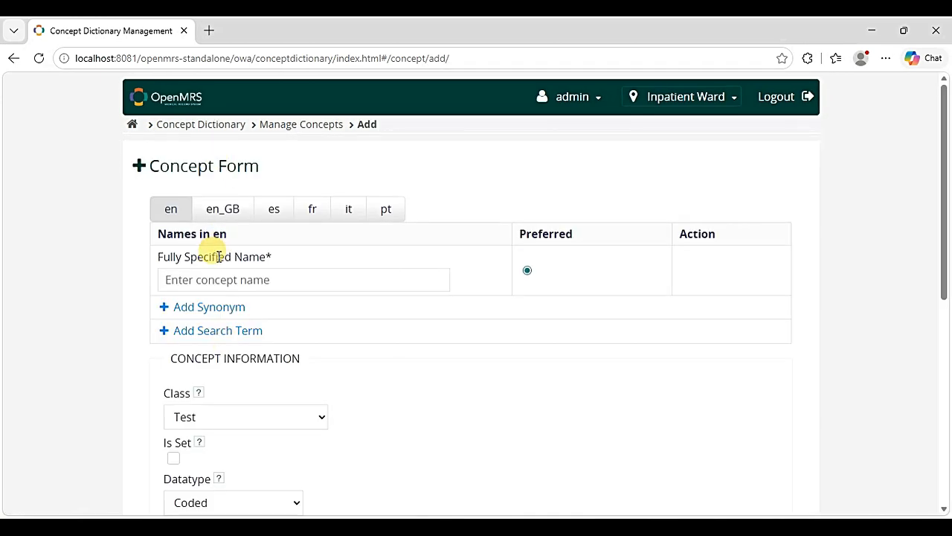
- Name the concept 'Type 1 Diabetes' and describe it as 'The type of Diabetes diagnosed to the patient.'
click(207, 279)
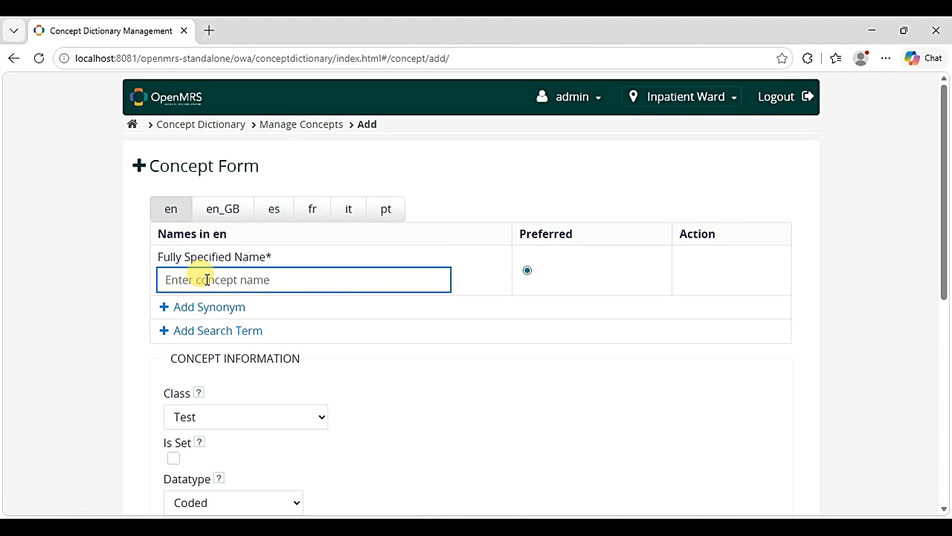
text(Type 1 Diabetes)
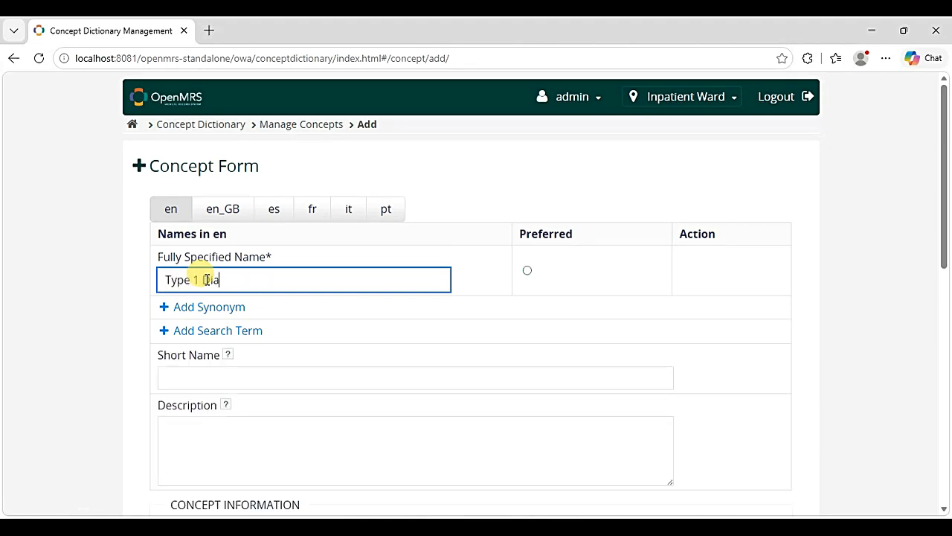
click(110, 325)
scroll(110, 327, down, 2)
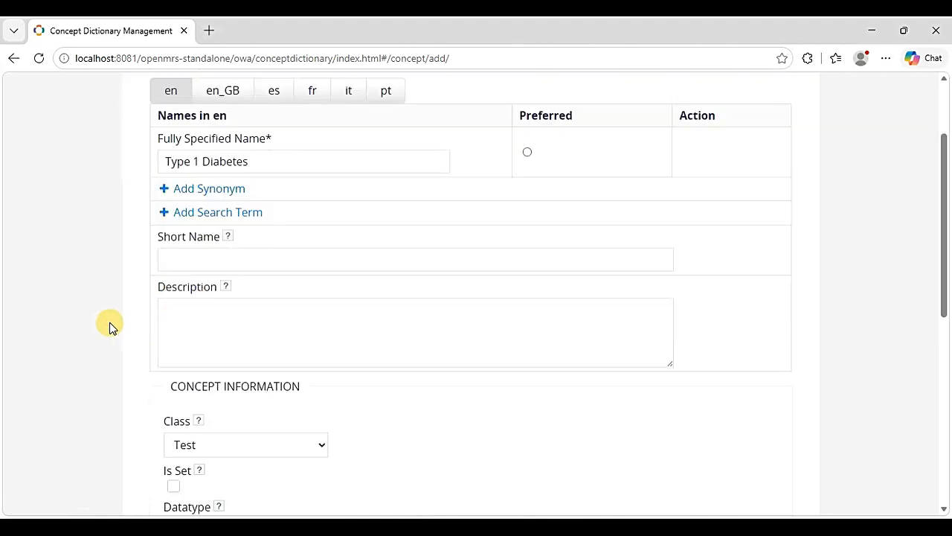
click(205, 297)
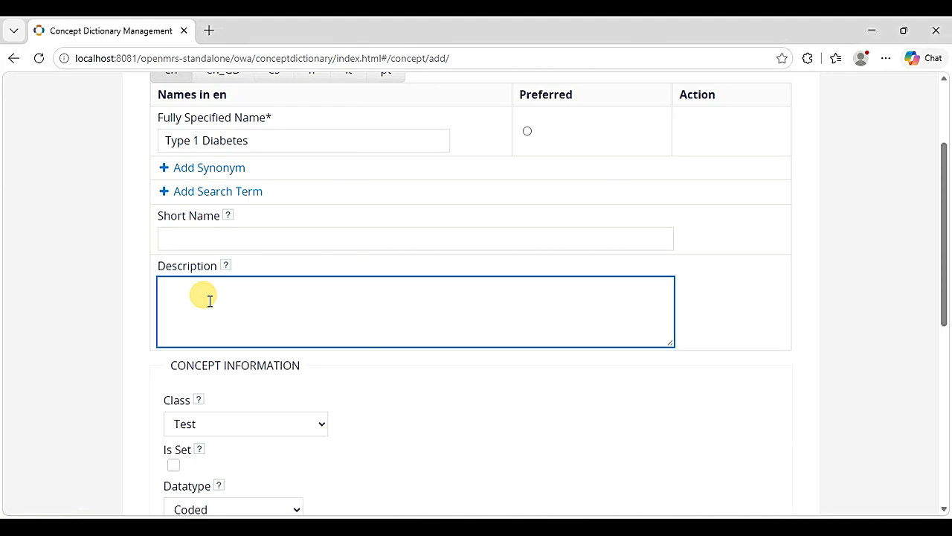
text(The type of Diabetes)
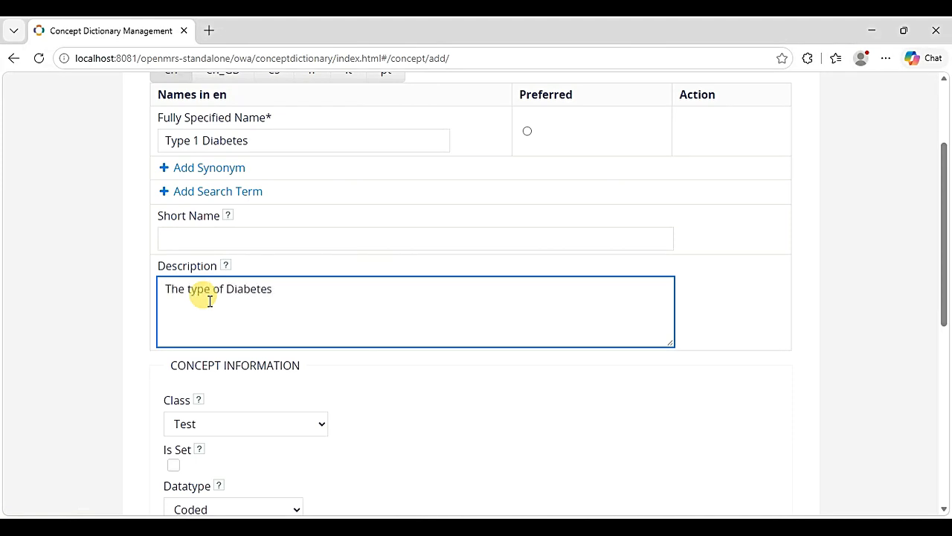
text( diagnosed to the patient.)
scroll(231, 331, down, 2)
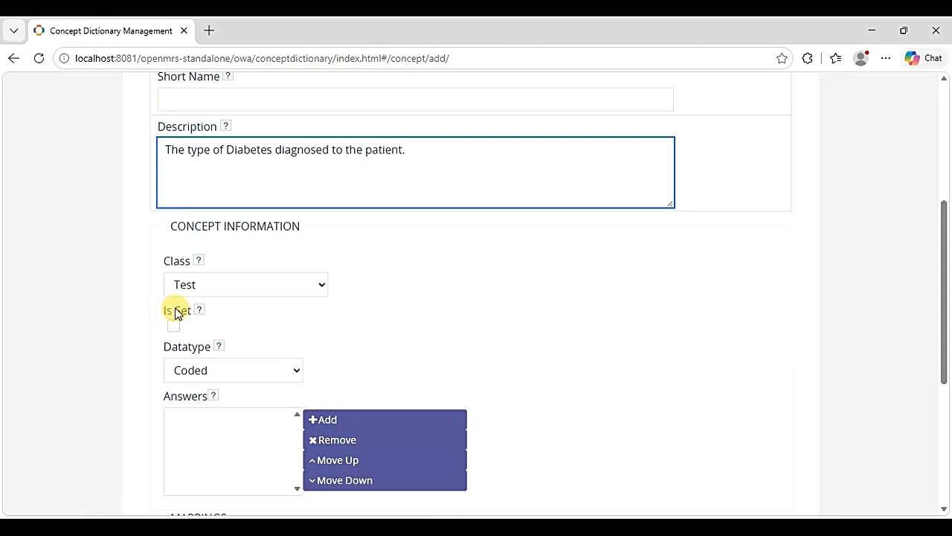
- Set class Diagnosis and datatype N/A, then save the Type 1 Diabetes concept
click(325, 286)
scroll(274, 84, down, 1)
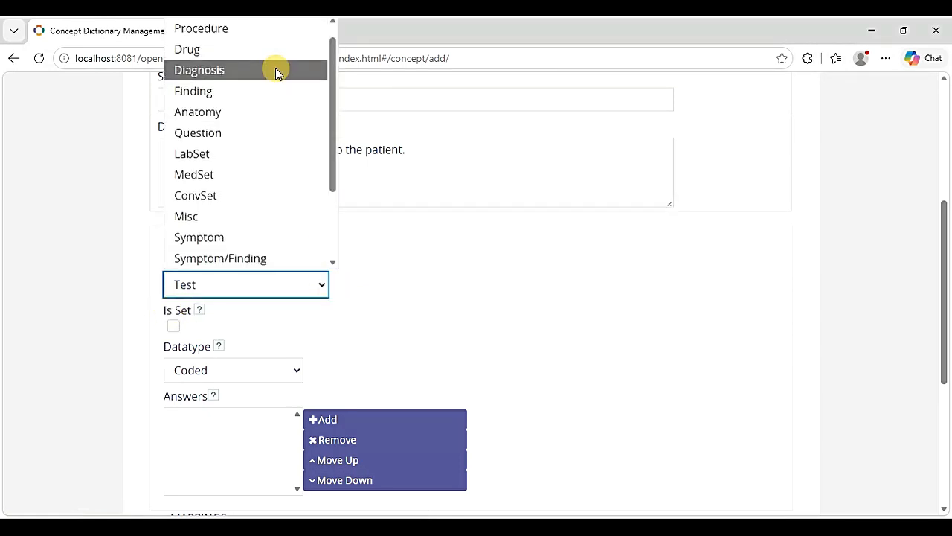
click(276, 68)
scroll(422, 317, down, 1)
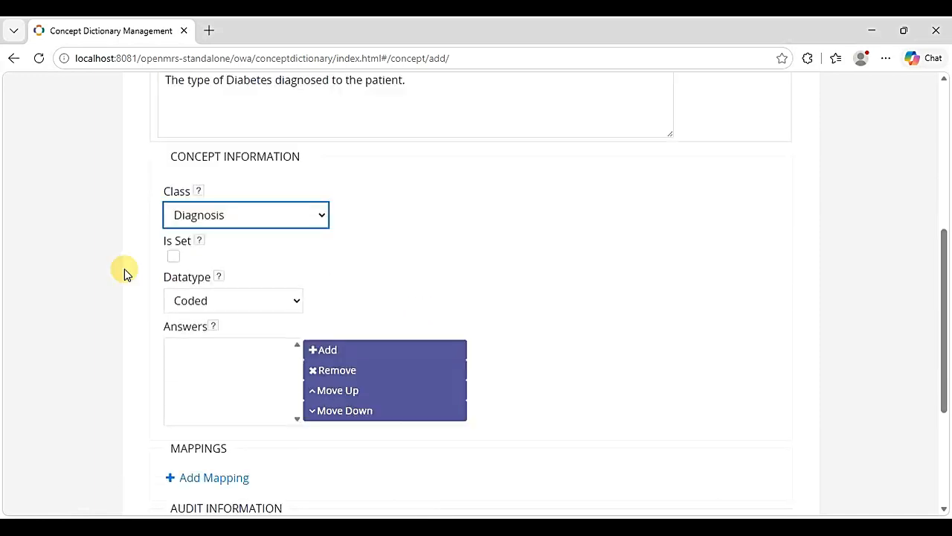
click(294, 301)
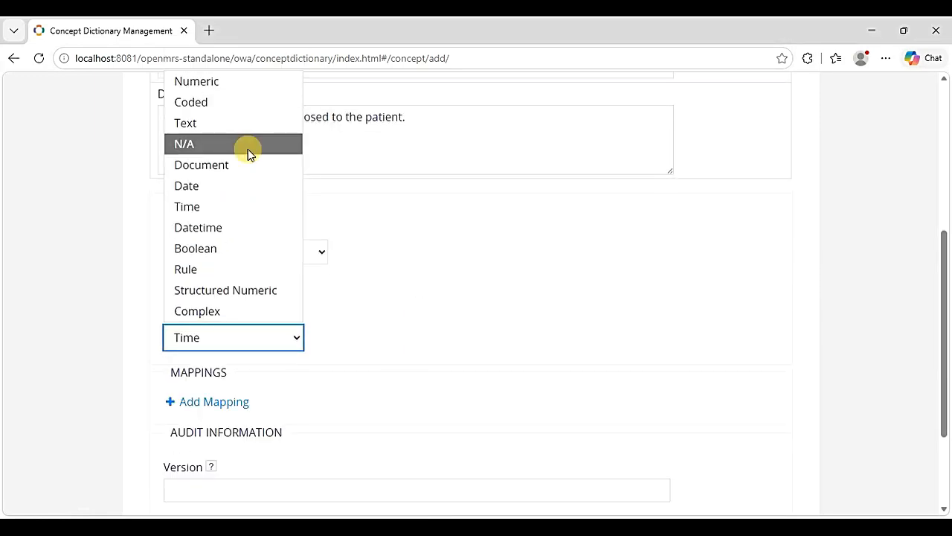
click(248, 147)
scroll(401, 352, down, 2)
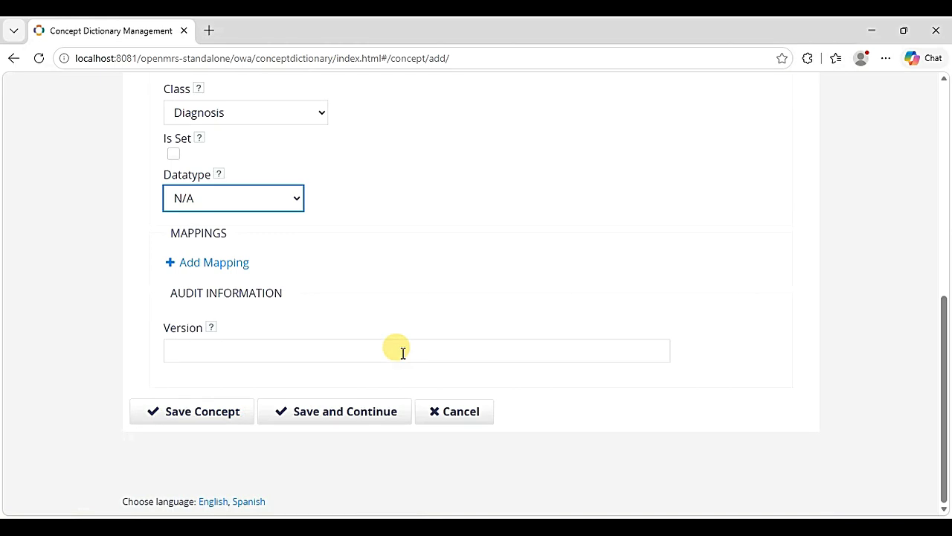
click(200, 411)
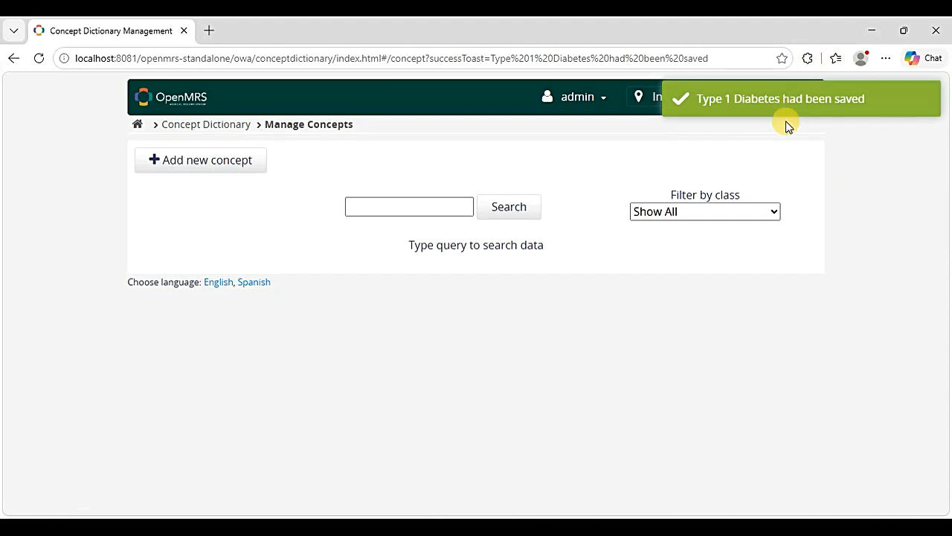
- Search the dictionary for 'type 2', then 'Gestational diabetes', and start a new concept
click(433, 207)
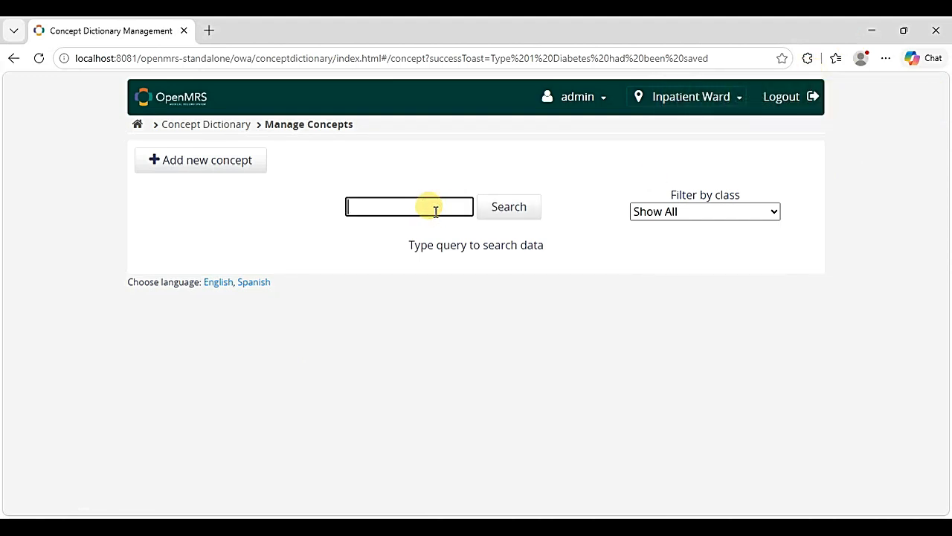
text(type 2)
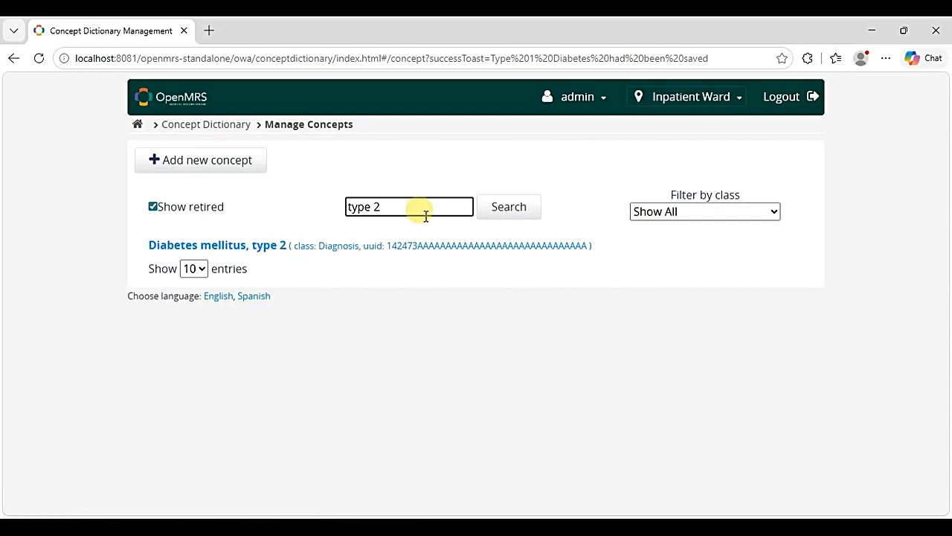
key(BackSpace)
key(BackSpace)
key(BackSpace)
key(BackSpace)
key(BackSpace)
key(BackSpace)
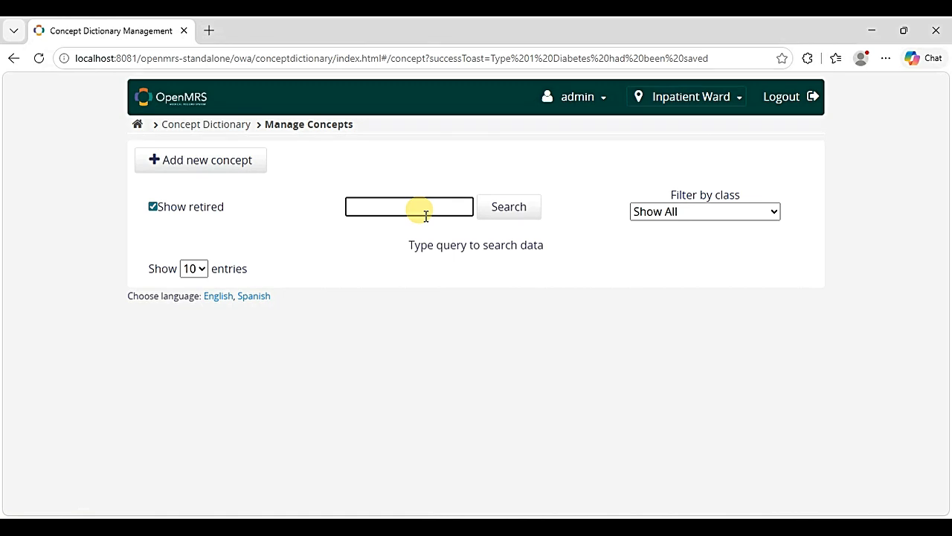
text(Ges)
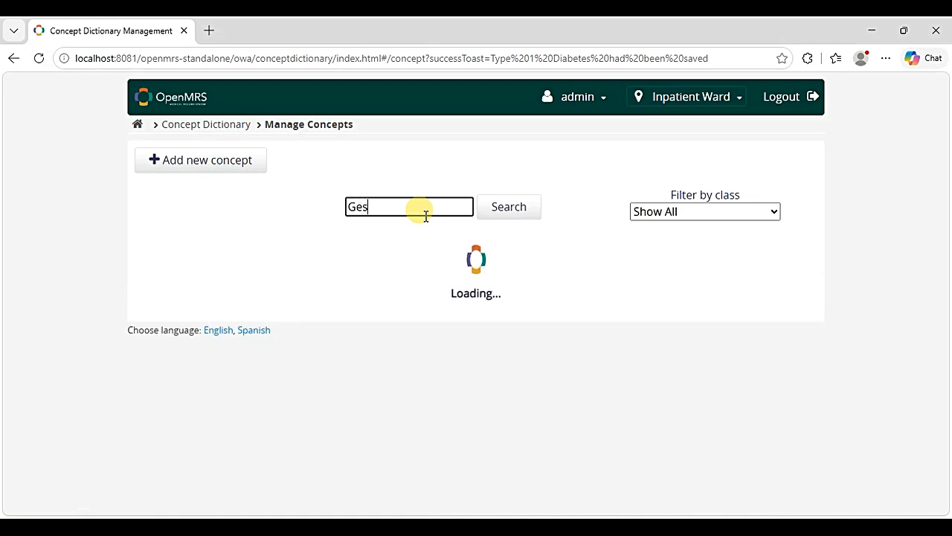
text(tational diabetes)
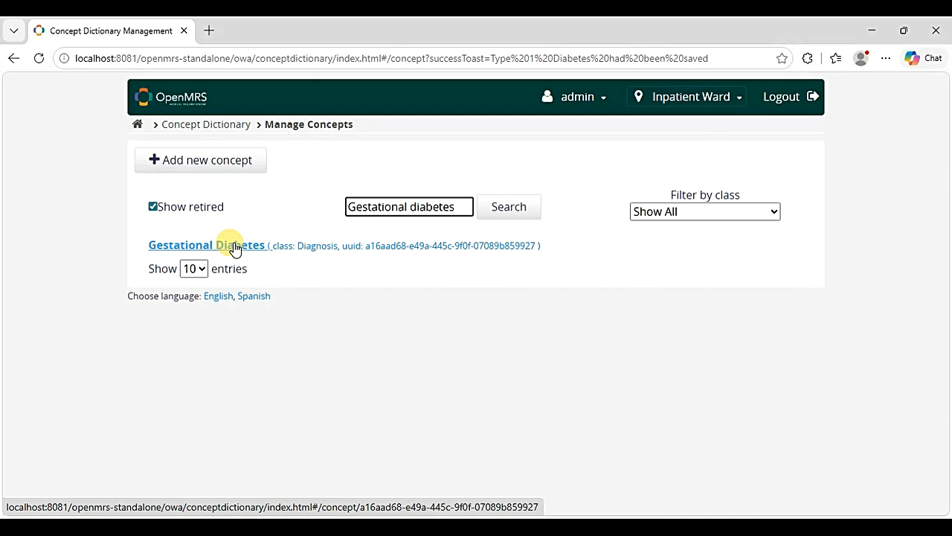
click(215, 162)
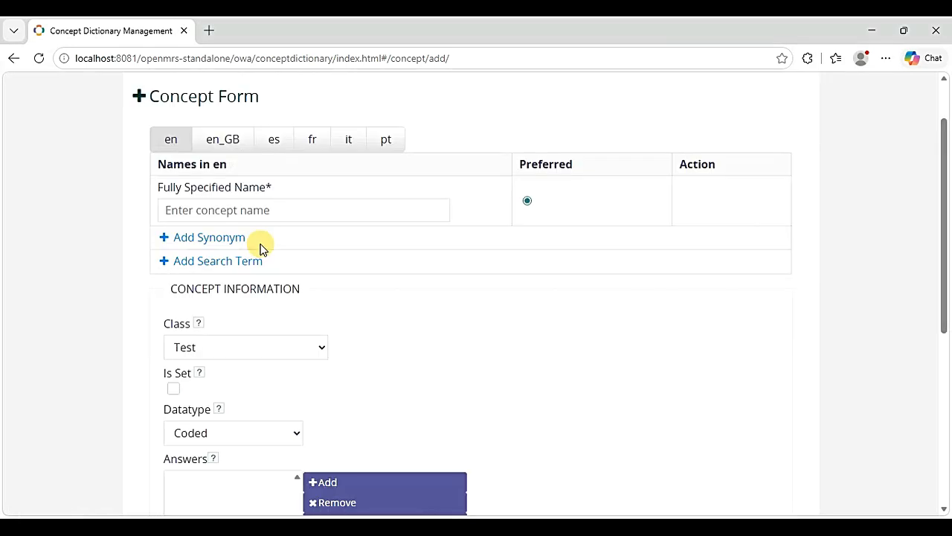
- Name the concept 'Type of Diabetes', describe it as the patient's diabetes type, class Diagnosis
click(208, 211)
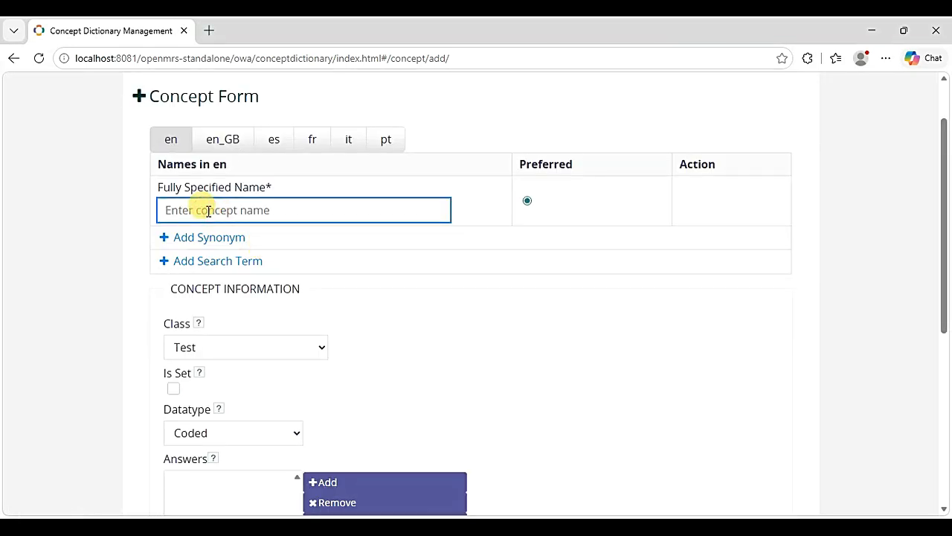
text(Type)
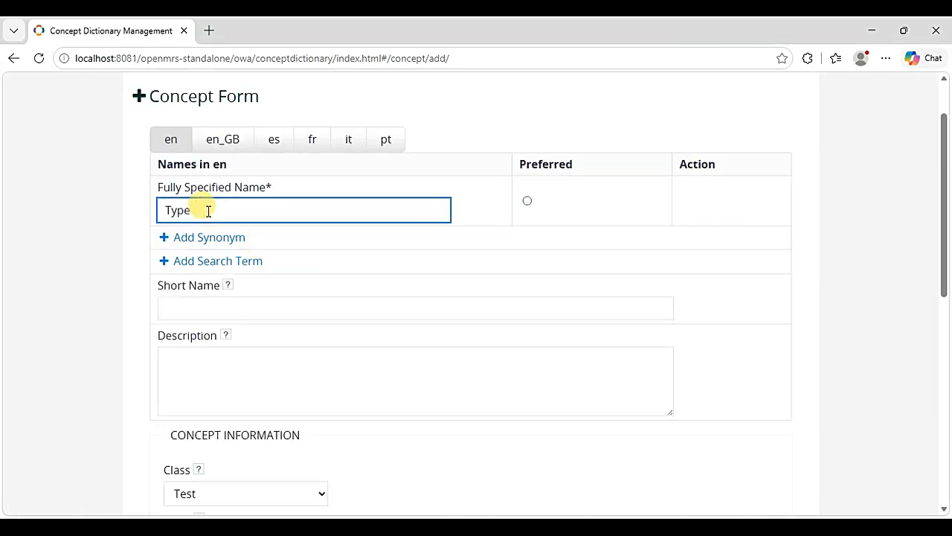
text( of Diabetes)
scroll(223, 282, down, 1)
click(233, 284)
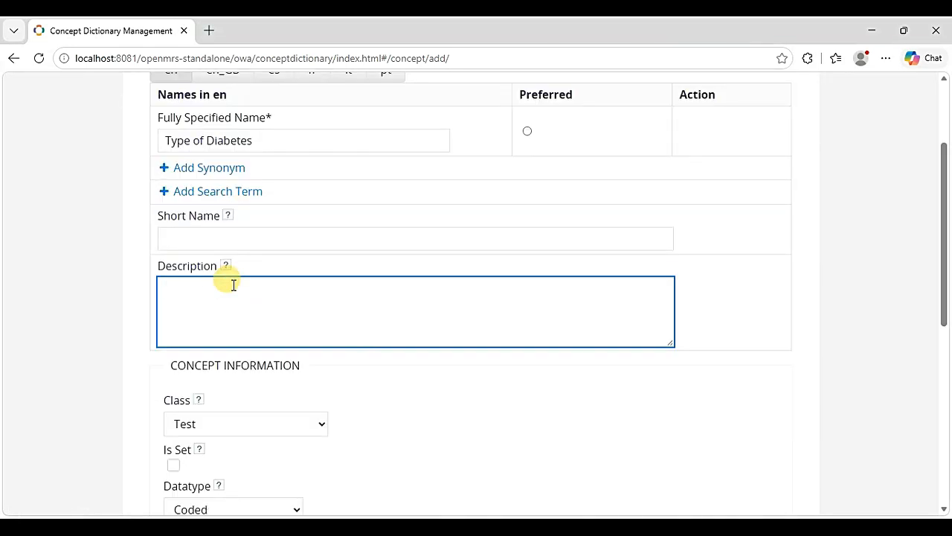
text(The type of Diabetes)
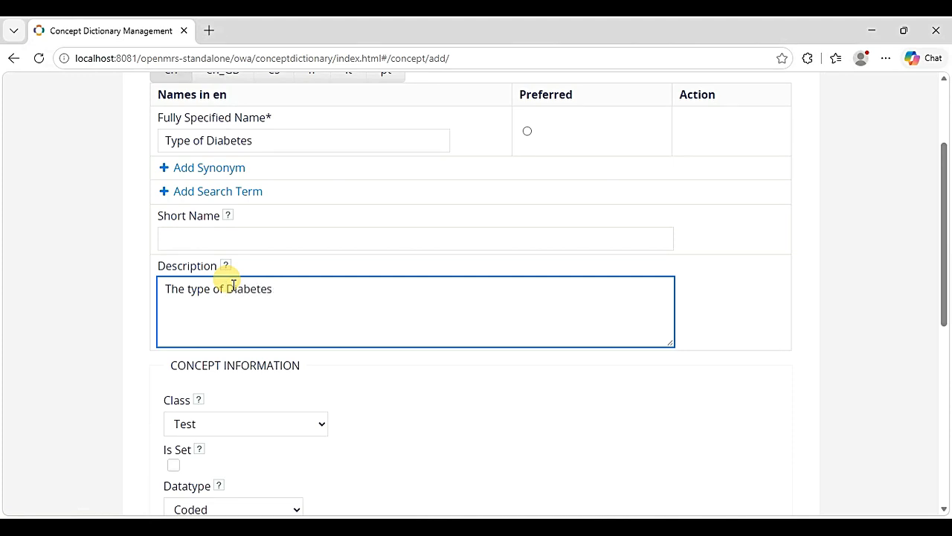
text( the patient has,)
text(.)
scroll(233, 285, down, 2)
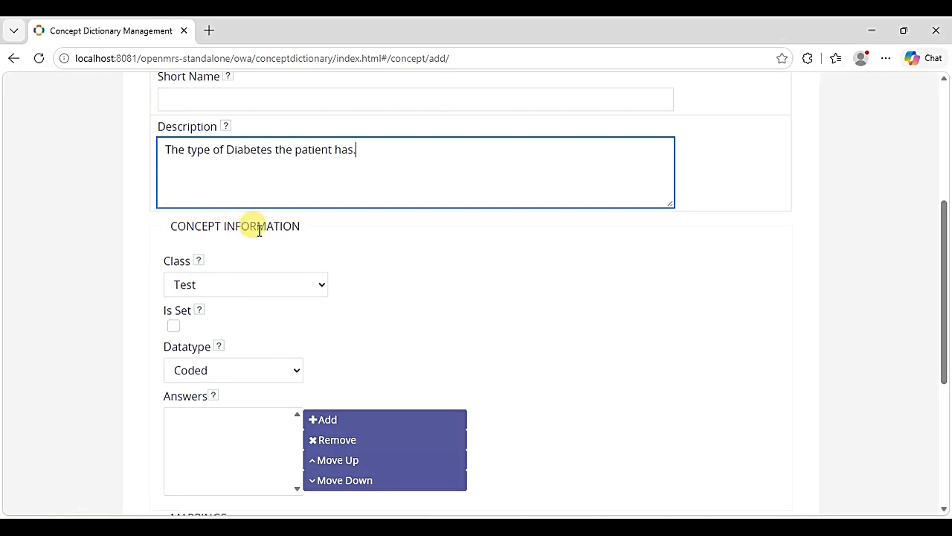
click(316, 284)
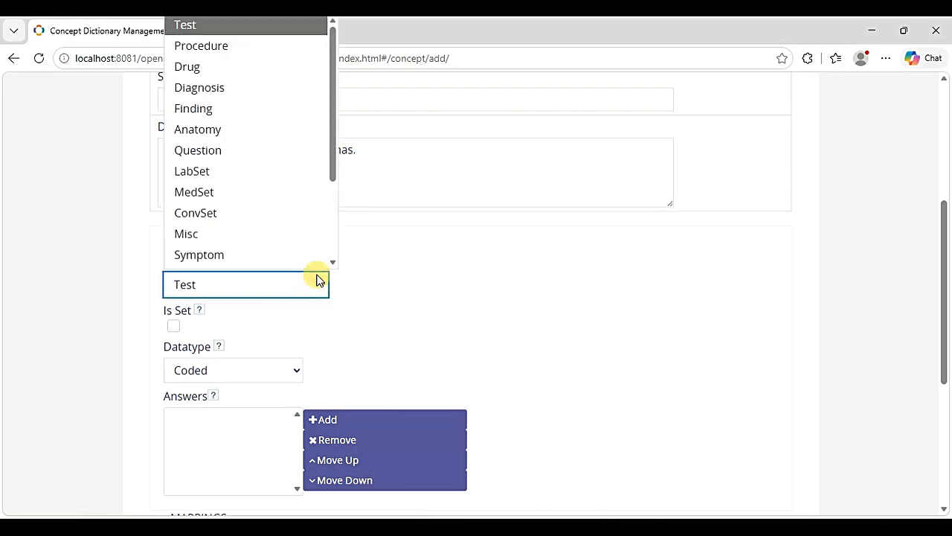
click(229, 89)
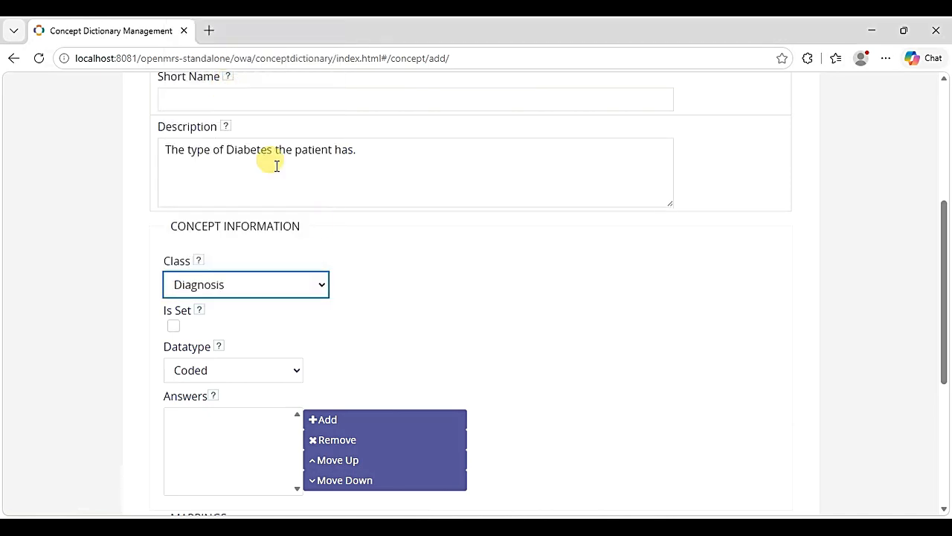
scroll(360, 313, down, 2)
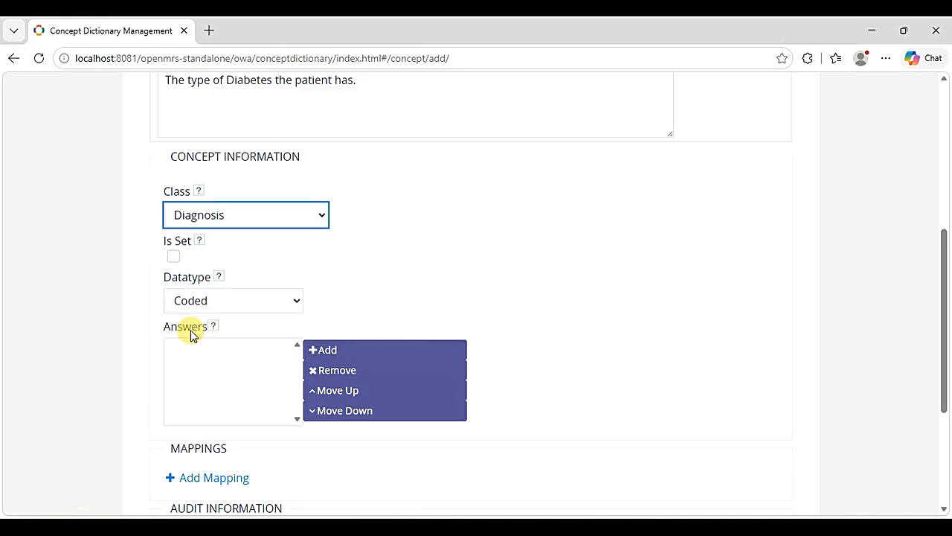
- Add Type 1 Diabetes and Diabetes mellitus, type 2 as answers
click(329, 355)
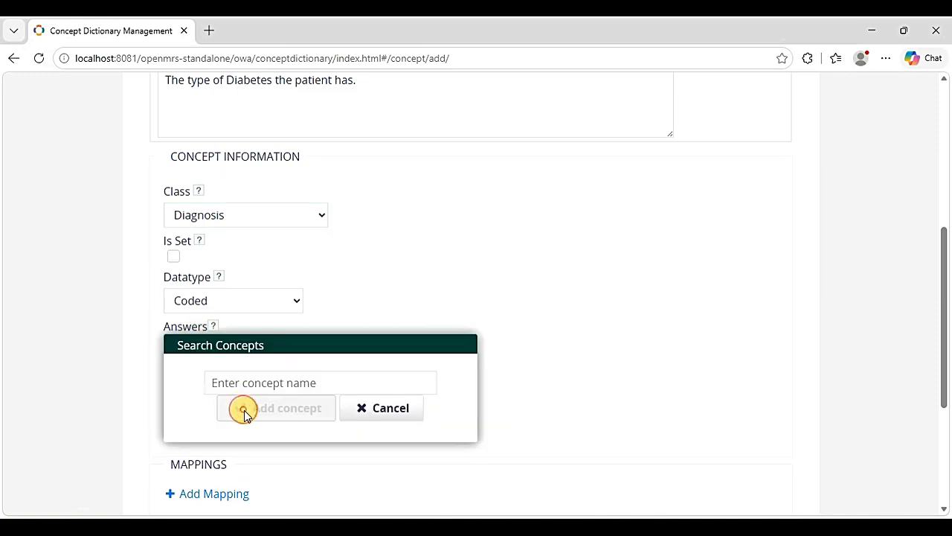
click(273, 379)
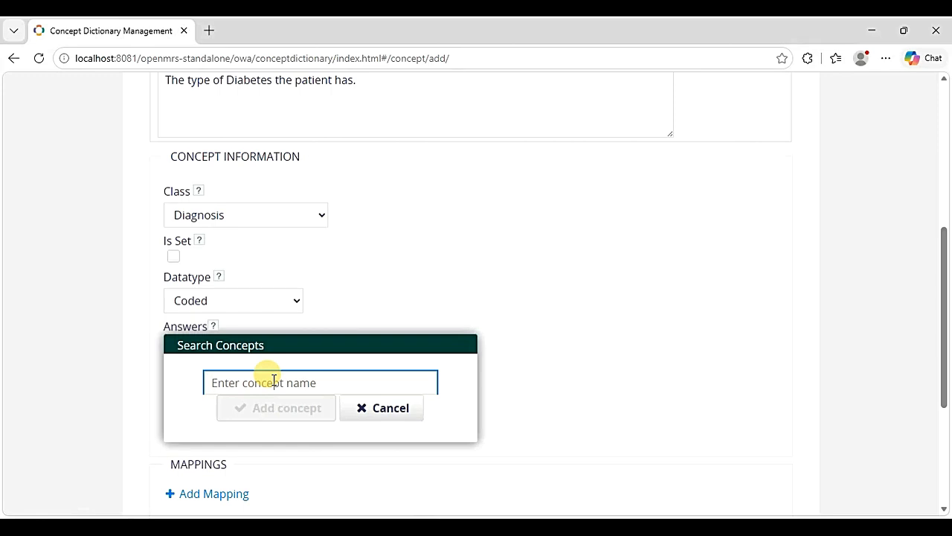
text(Type)
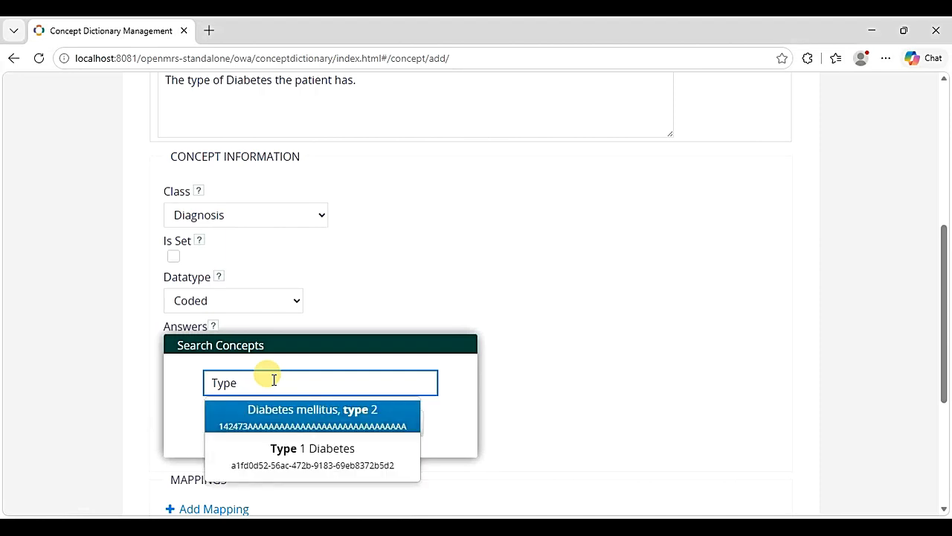
click(291, 455)
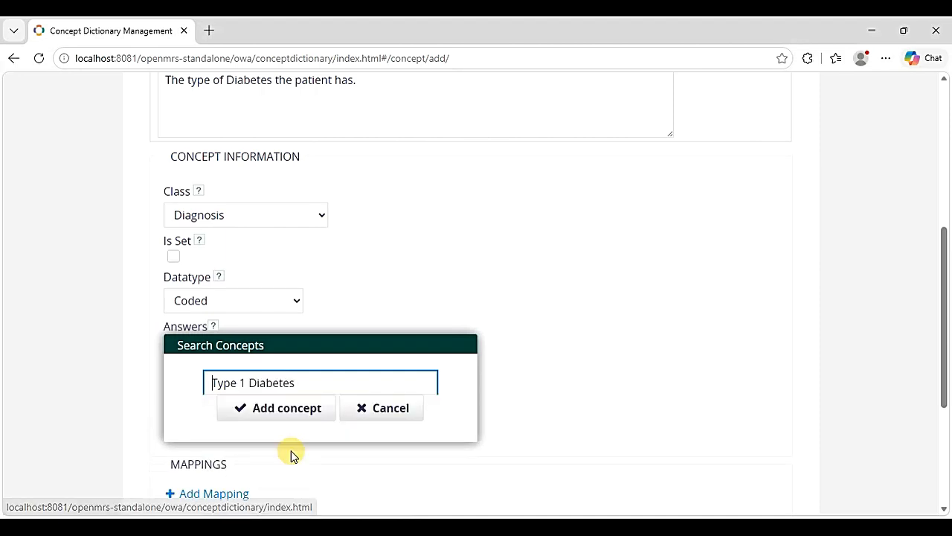
click(281, 410)
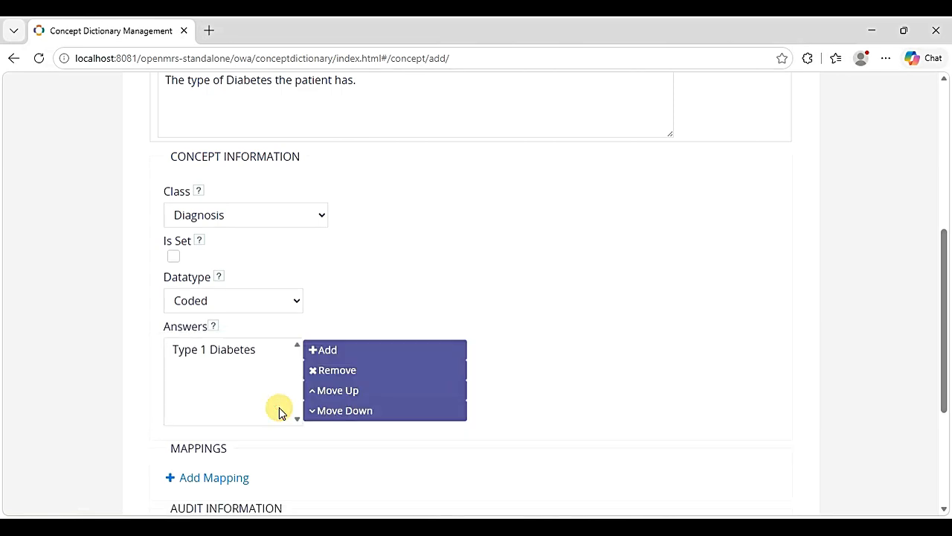
click(342, 351)
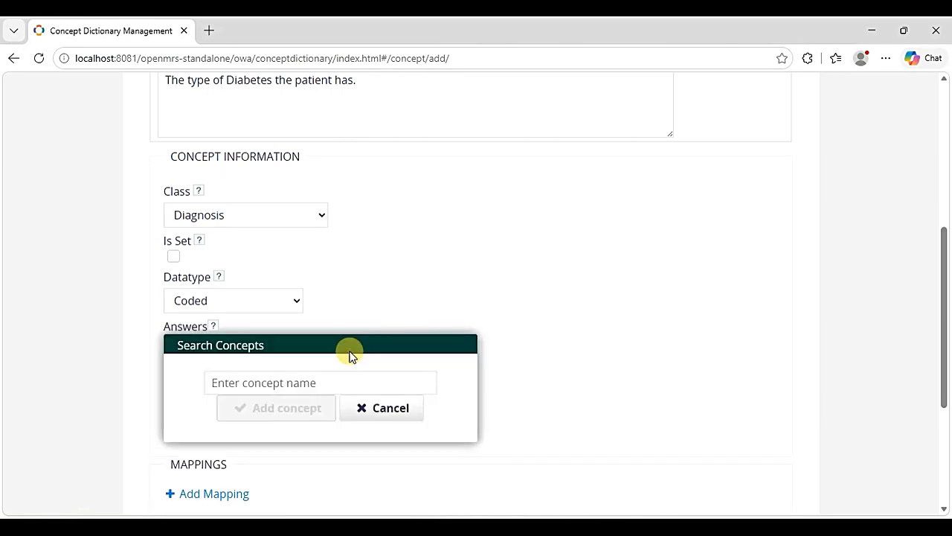
click(240, 380)
text(ty)
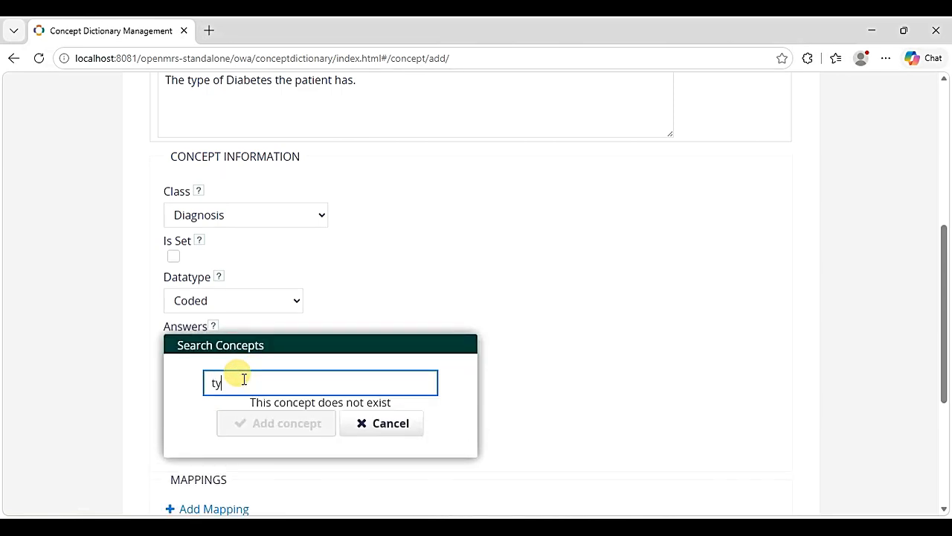
text(pe)
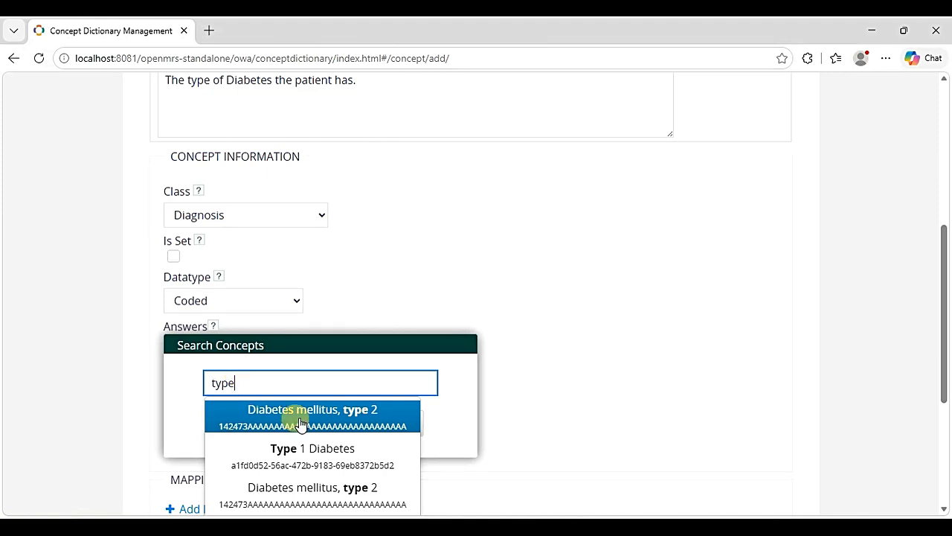
click(324, 421)
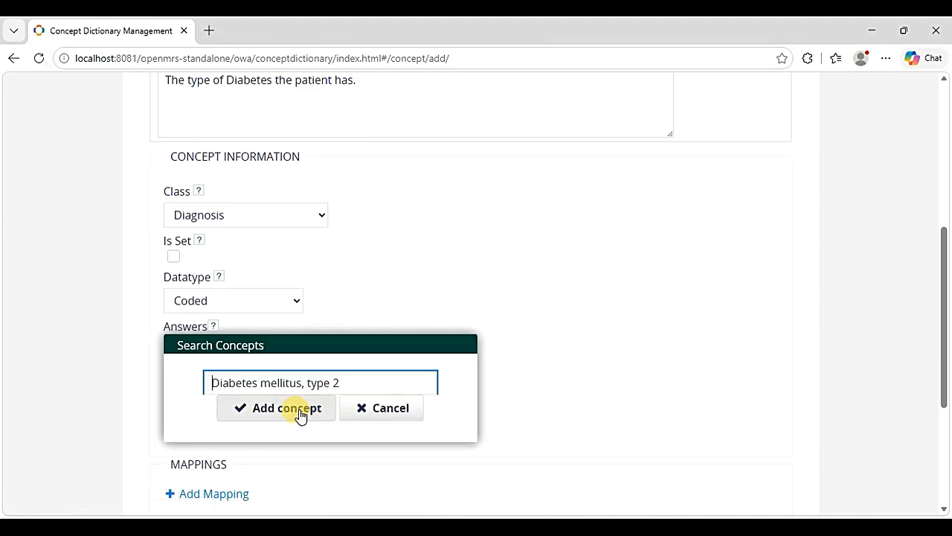
click(300, 411)
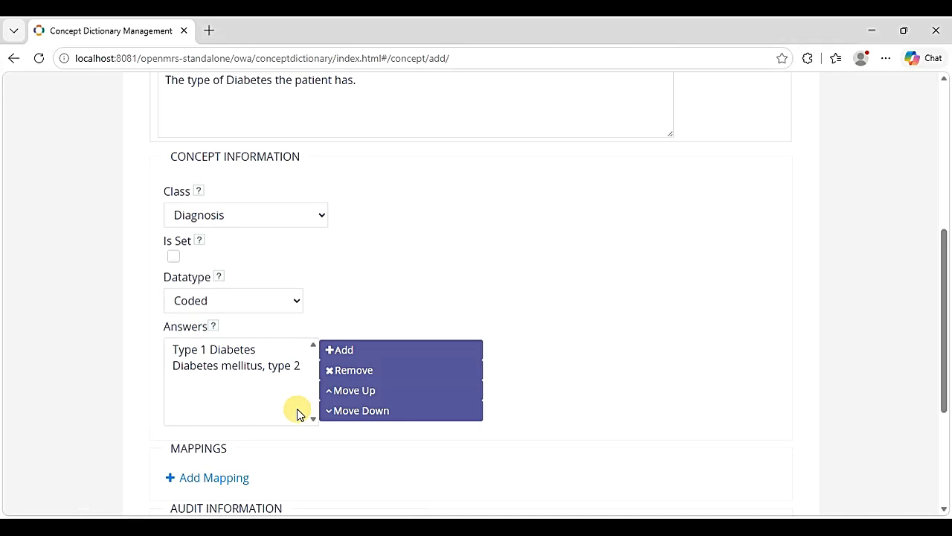
- Add Gestational Diabetes as the third answer
click(349, 349)
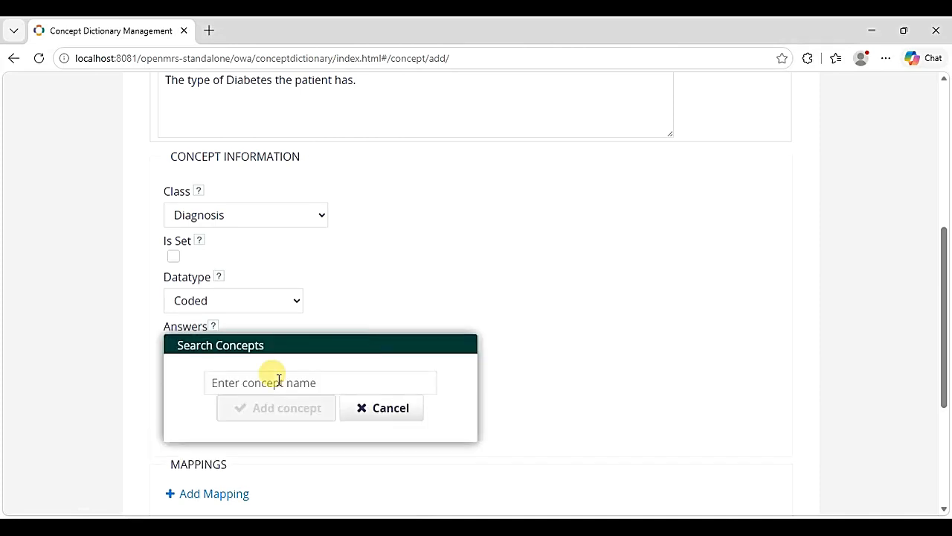
click(259, 383)
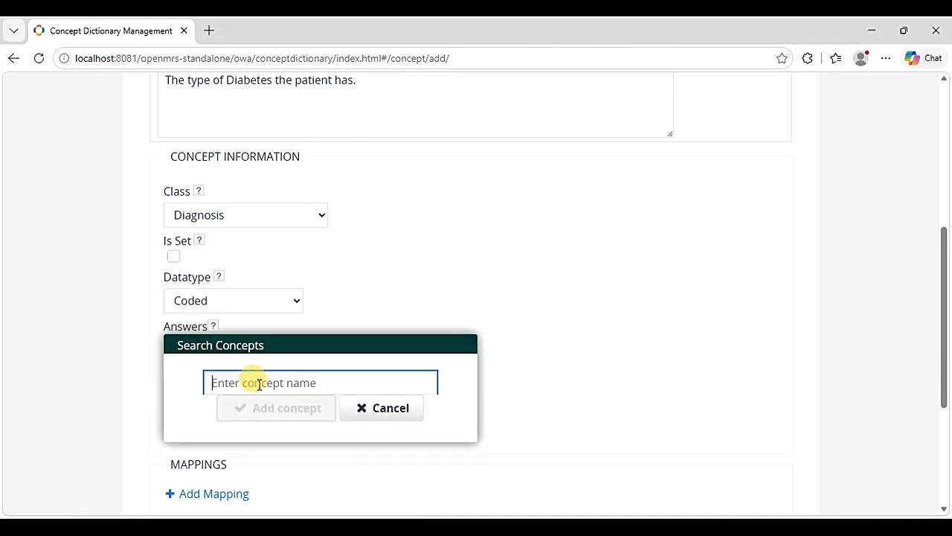
text(Gesta)
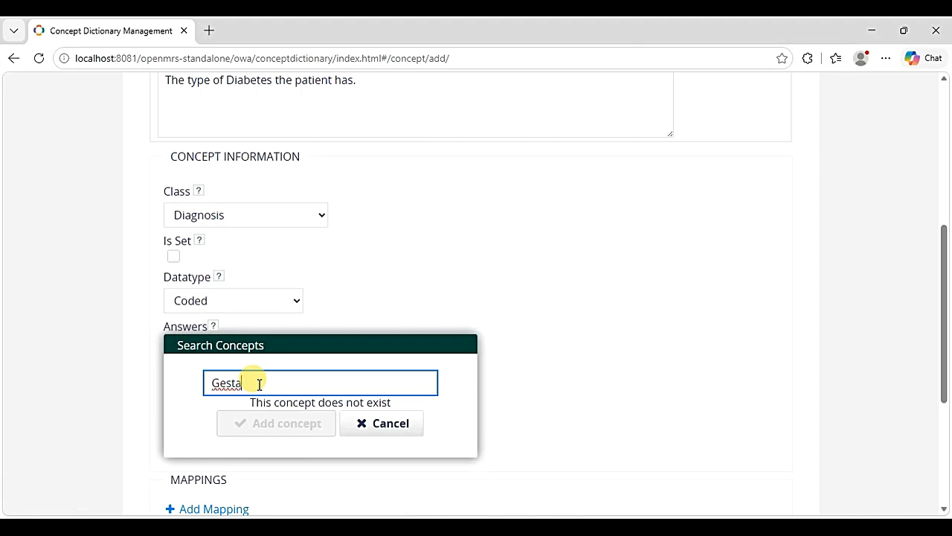
text(tional)
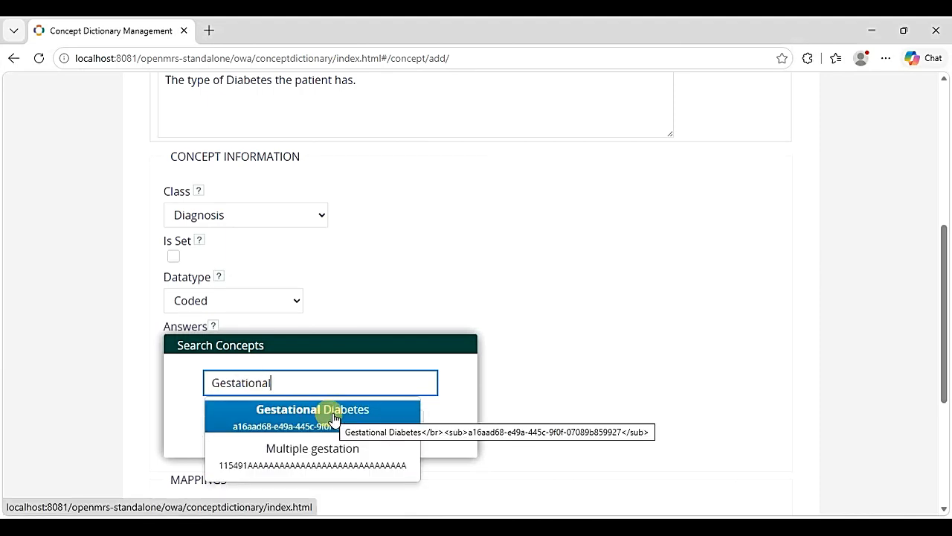
click(334, 417)
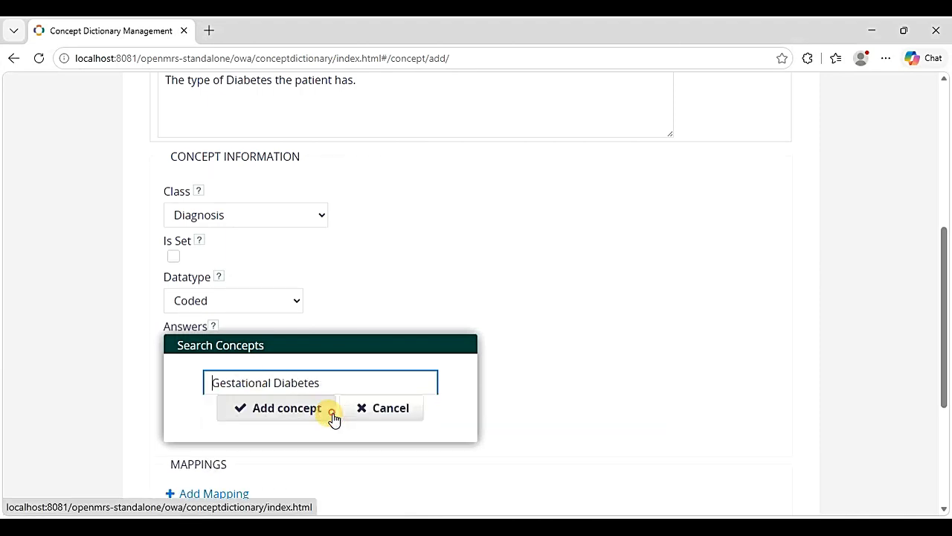
click(284, 415)
scroll(283, 409, down, 3)
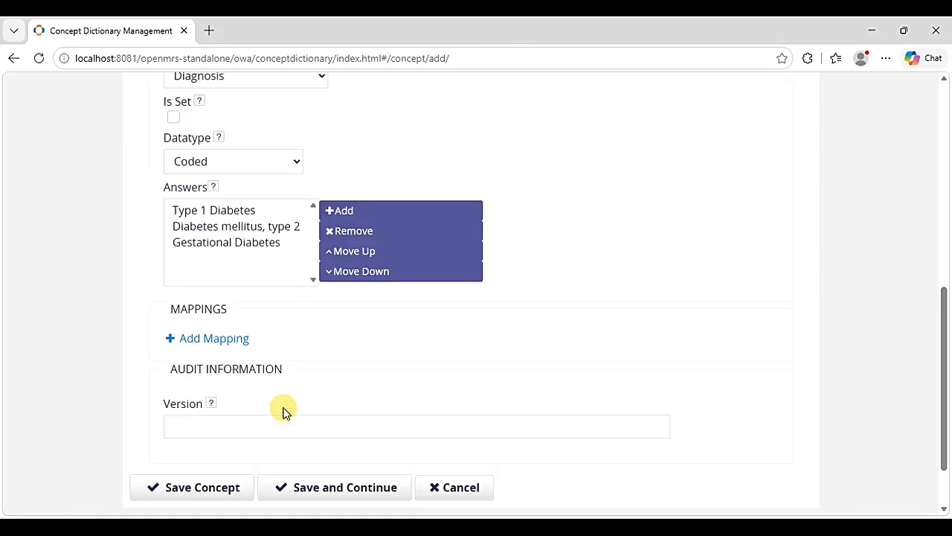
scroll(287, 405, down, 2)
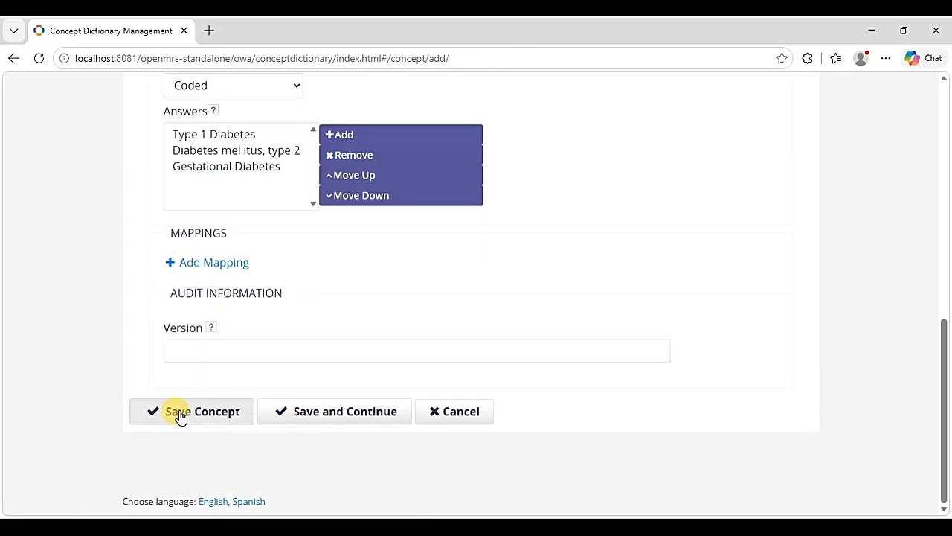
- Save the Type of Diabetes concept, then search the dictionary for 'Yes' and then 'No'
click(179, 415)
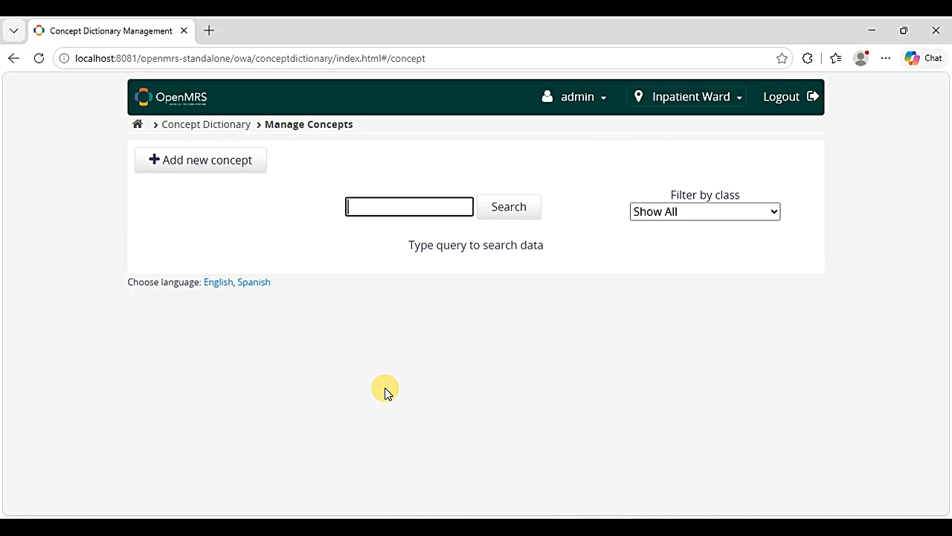
text(Yes)
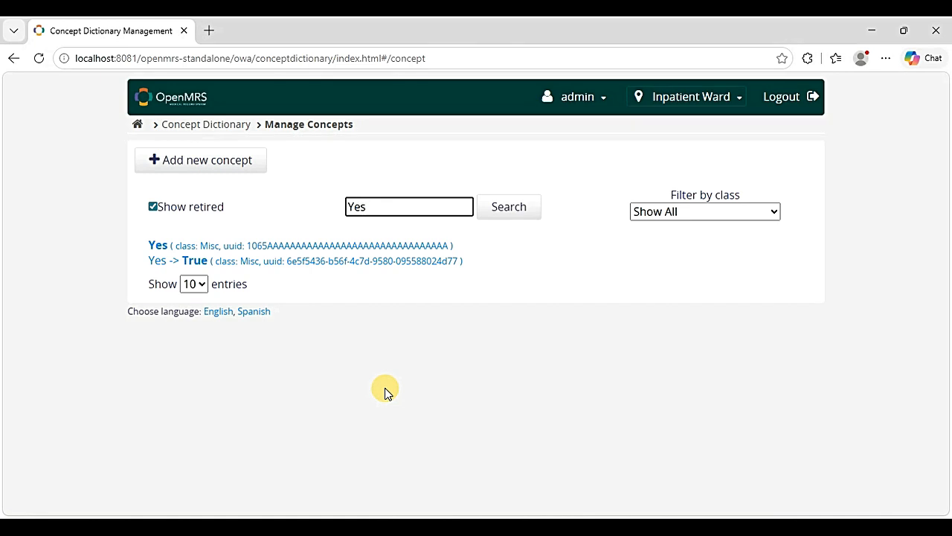
key(BackSpace)
key(BackSpace)
key(BackSpace)
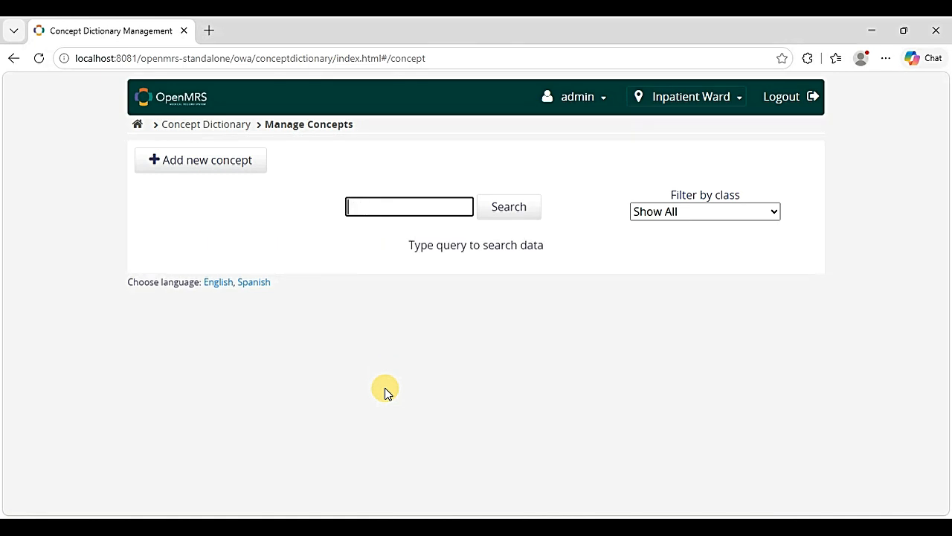
text(No)
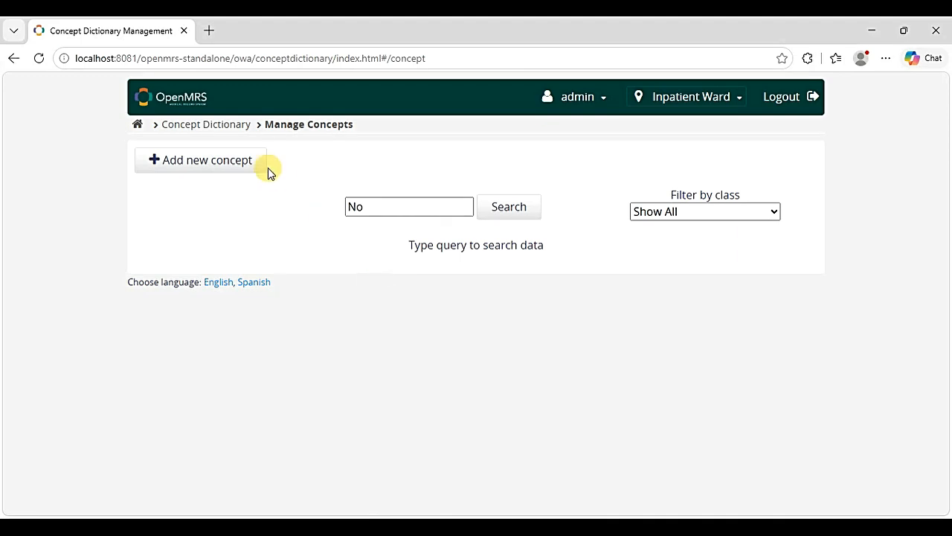
- Start a new concept, try the name 'No', find it already taken, and clear it
click(229, 162)
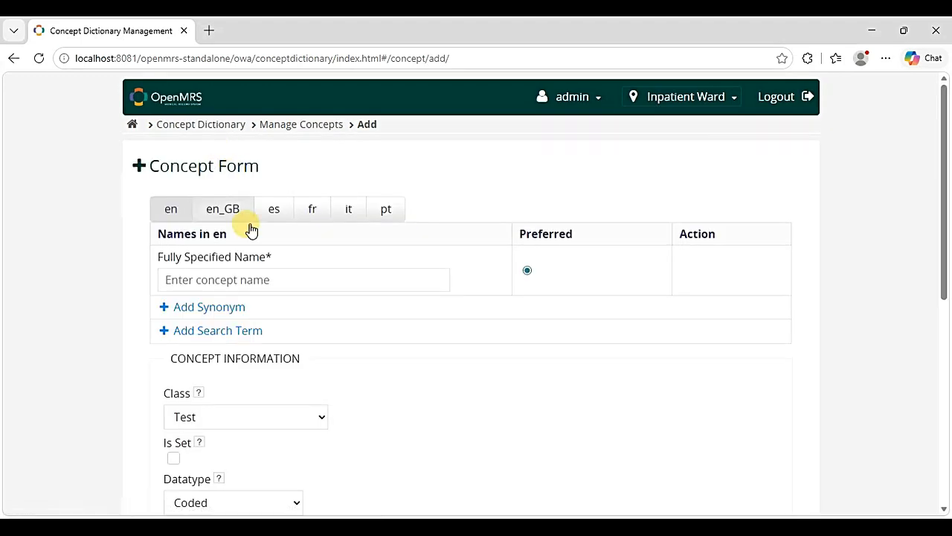
click(222, 279)
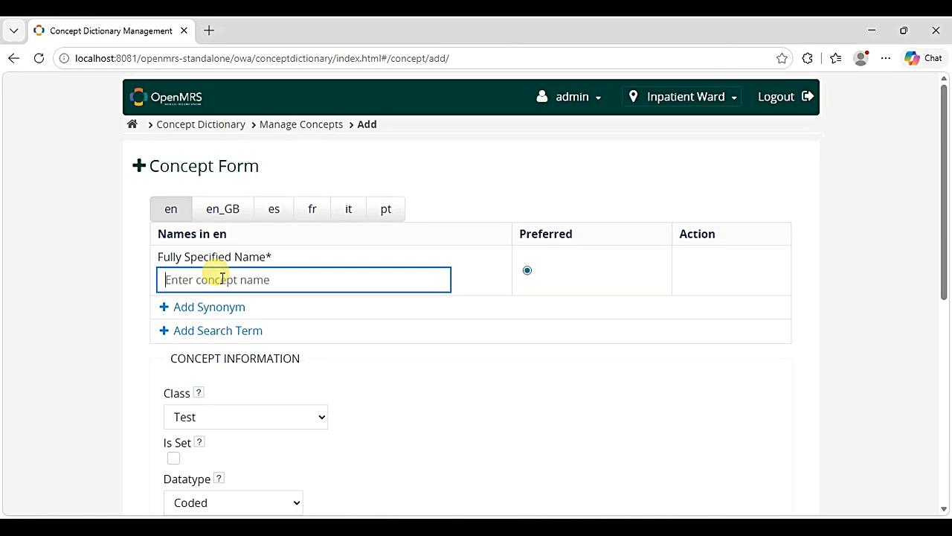
text(No)
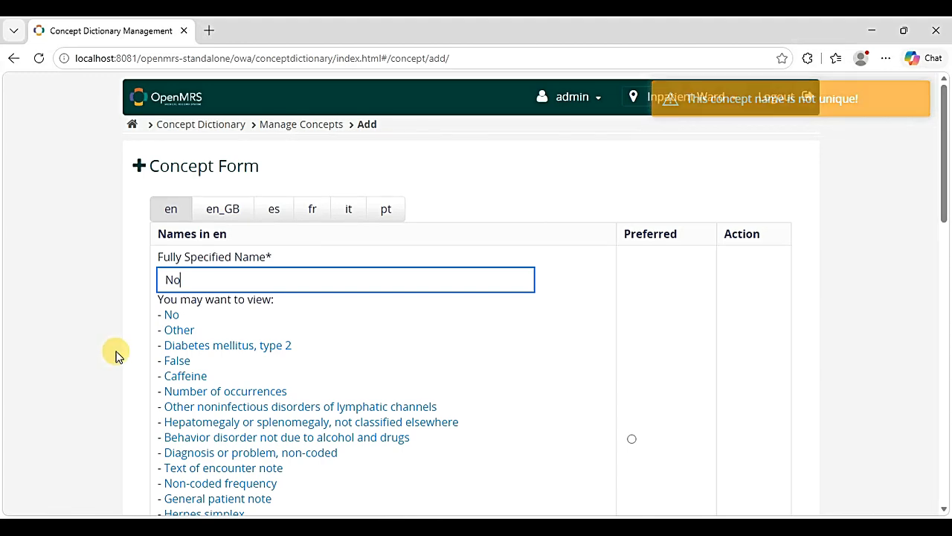
scroll(117, 354, down, 2)
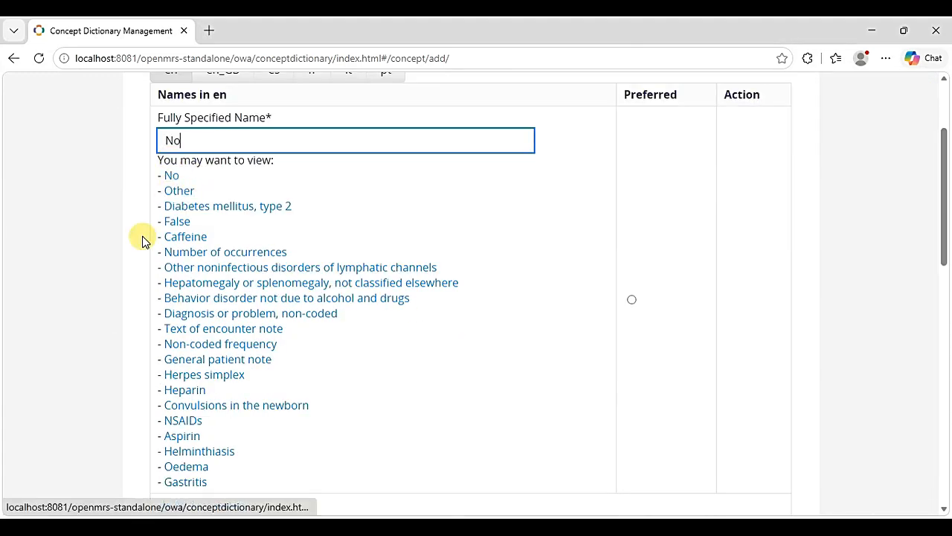
scroll(128, 279, down, 2)
scroll(131, 277, up, 2)
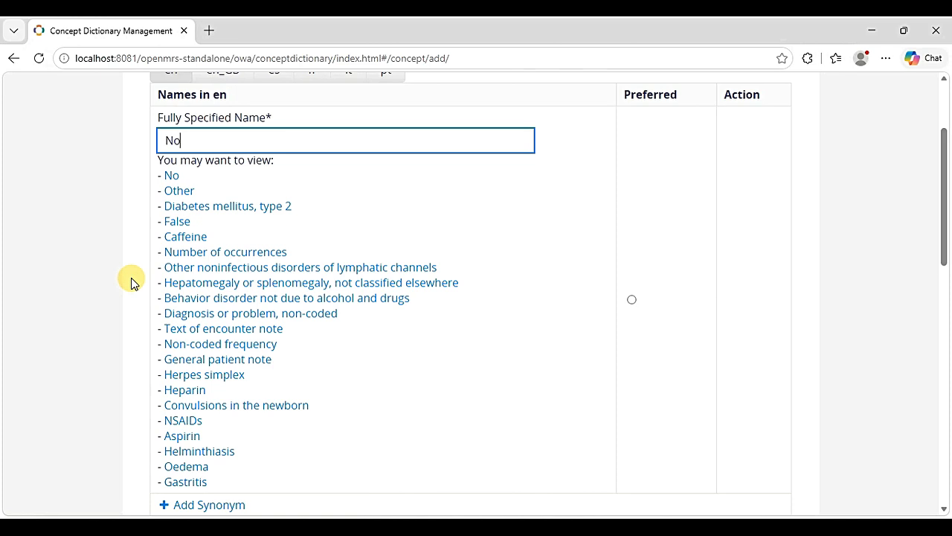
scroll(131, 282, up, 2)
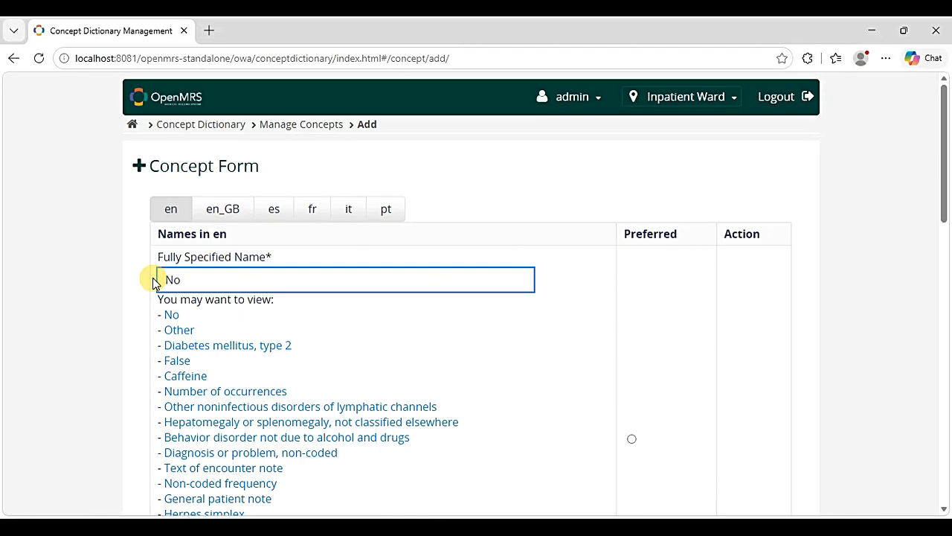
key(BackSpace)
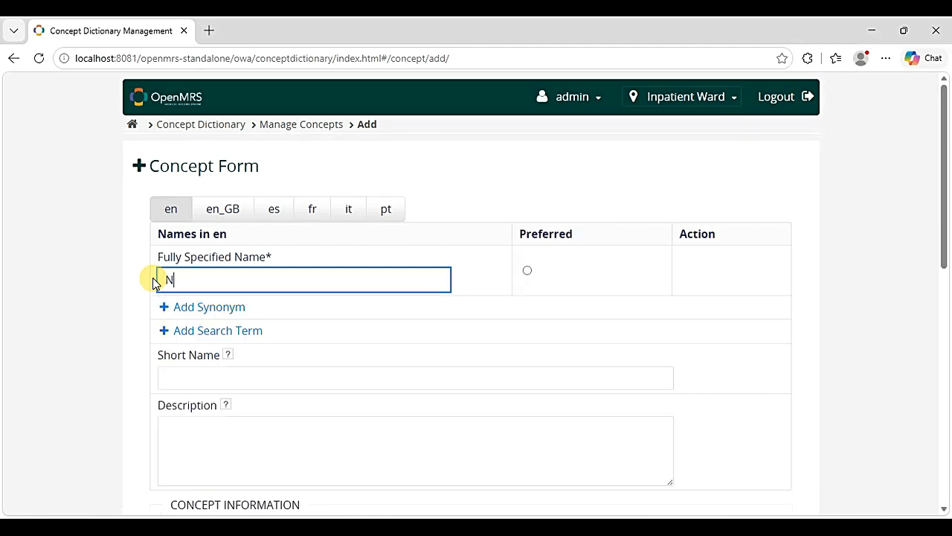
key(BackSpace)
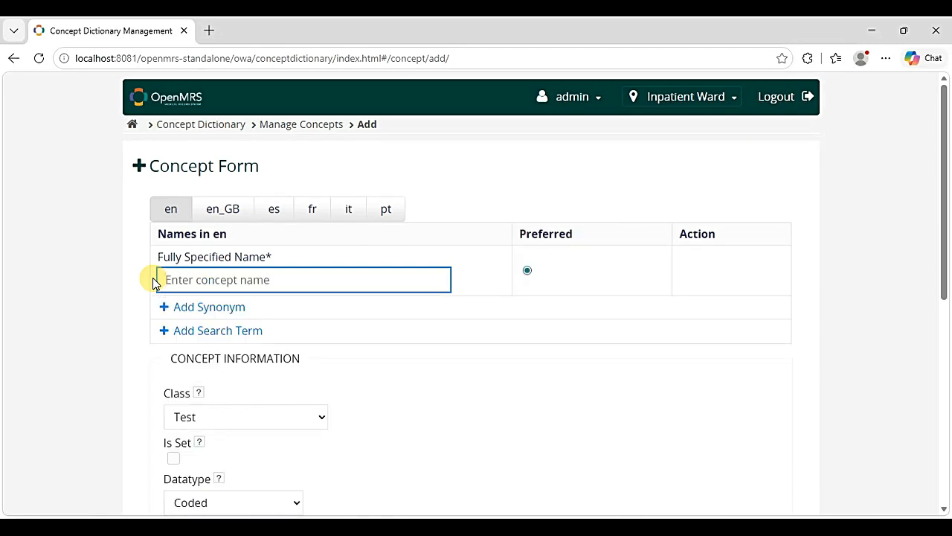
- Name the concept 'Currently on Diabetes medication' and describe it as indicating current prescription medication
text(Currently)
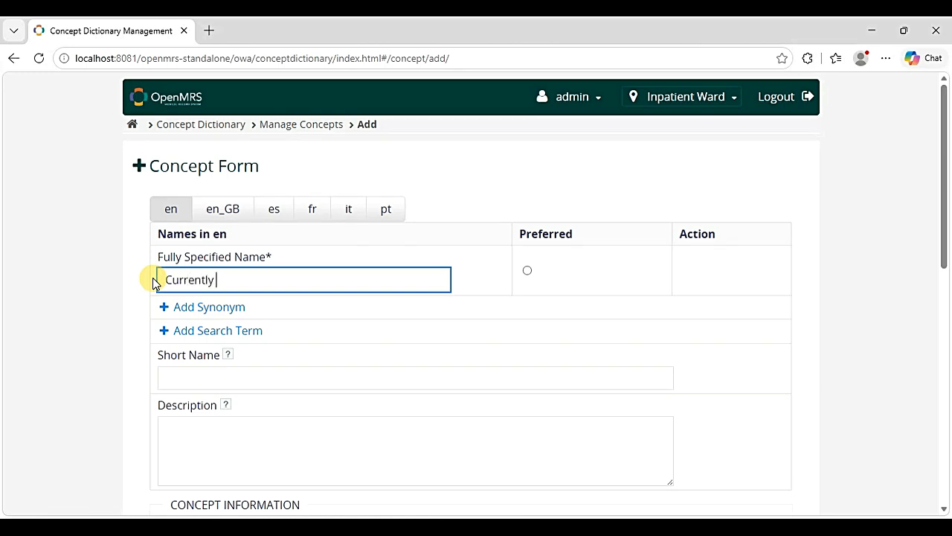
text( on Diabetes medication)
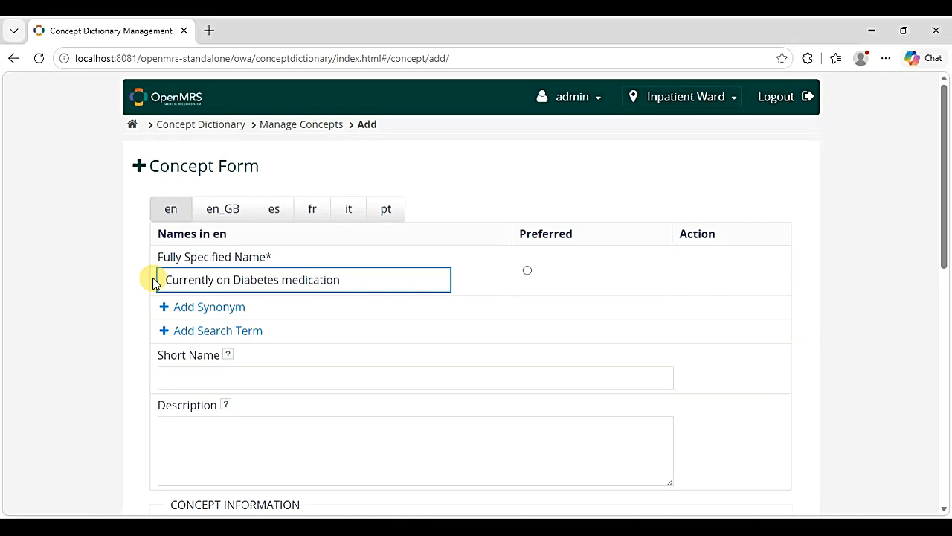
scroll(159, 343, down, 2)
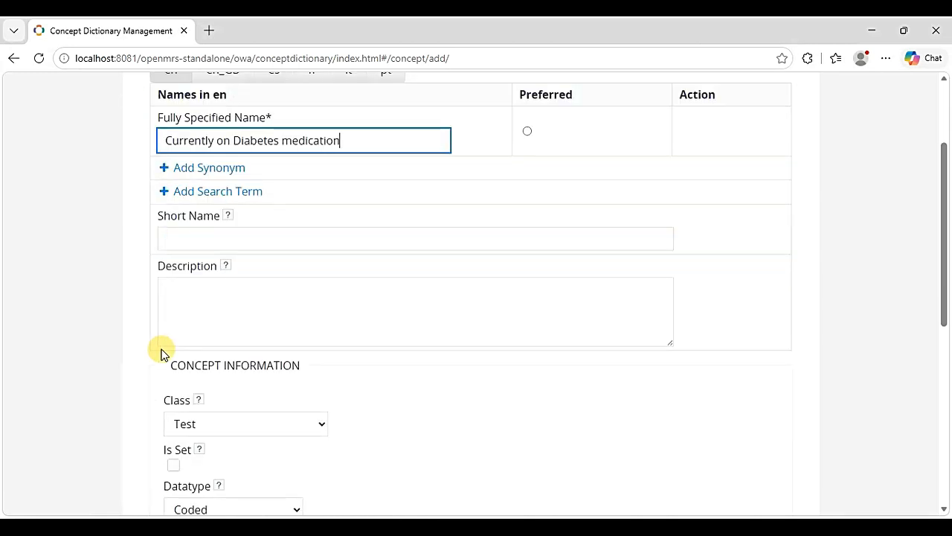
click(181, 309)
text(Indicate)
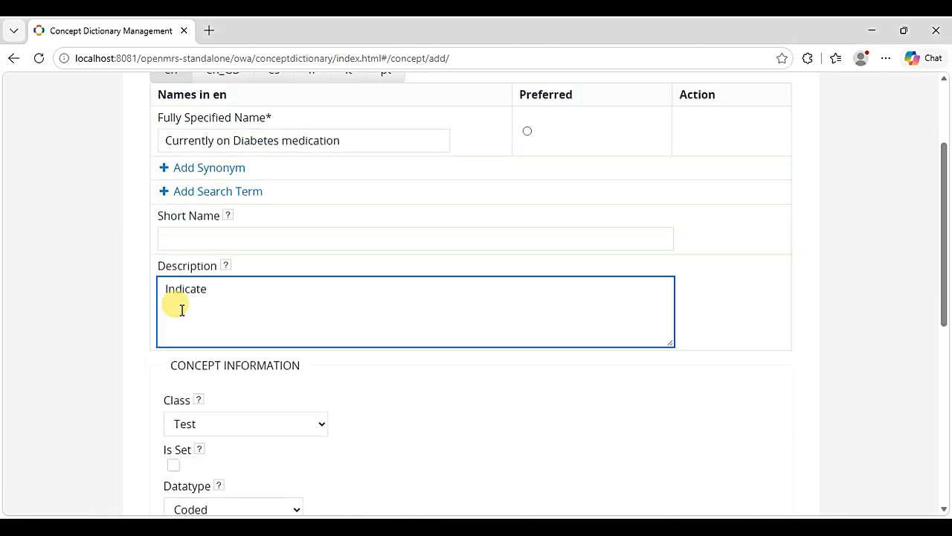
text(s whether the patient is currently )
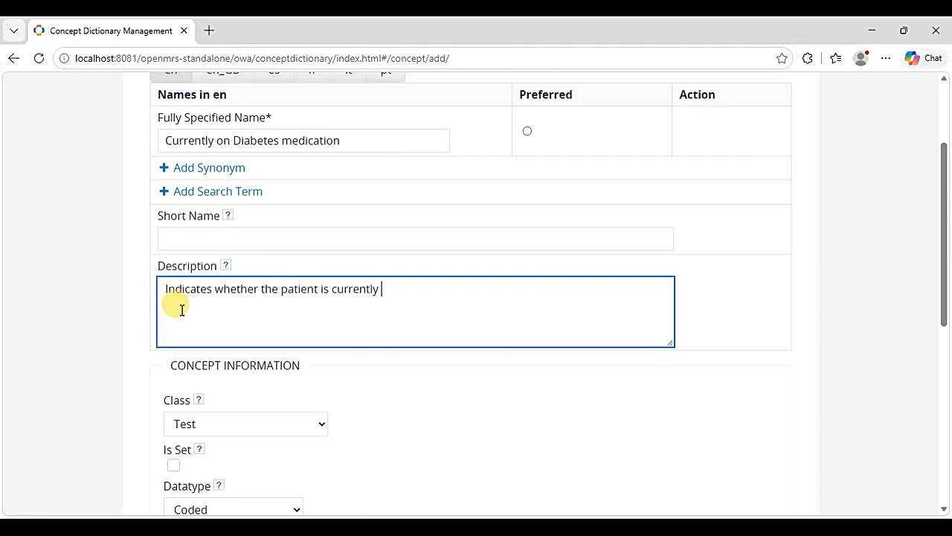
text(taking prescrip)
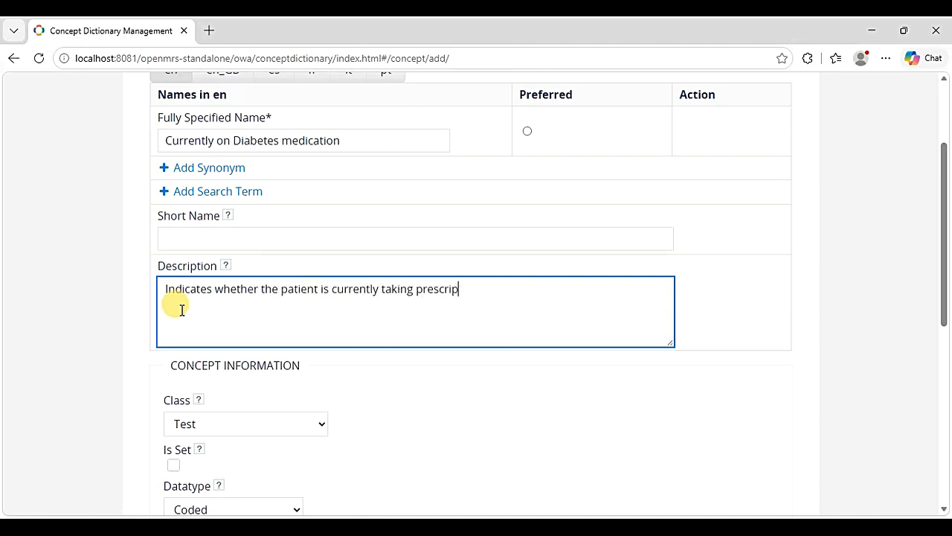
text(tion medication.)
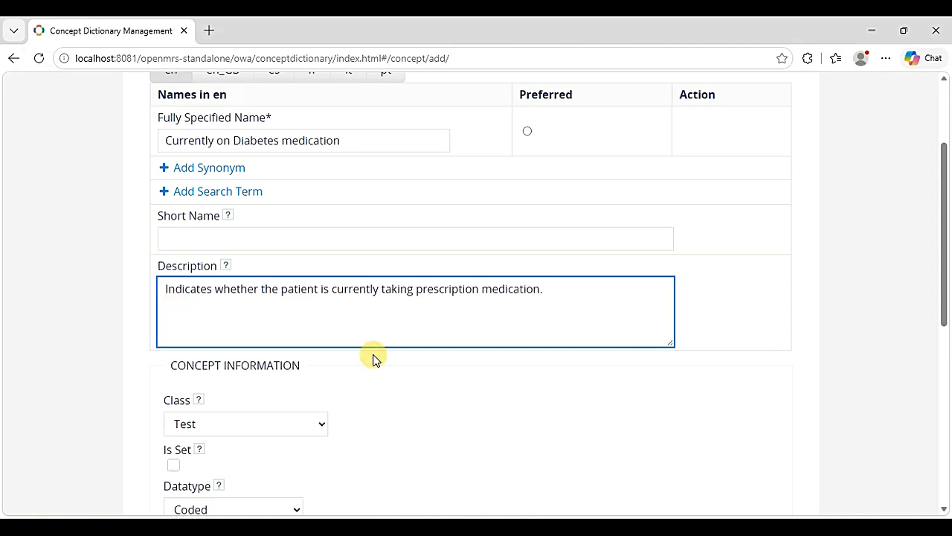
scroll(374, 359, down, 2)
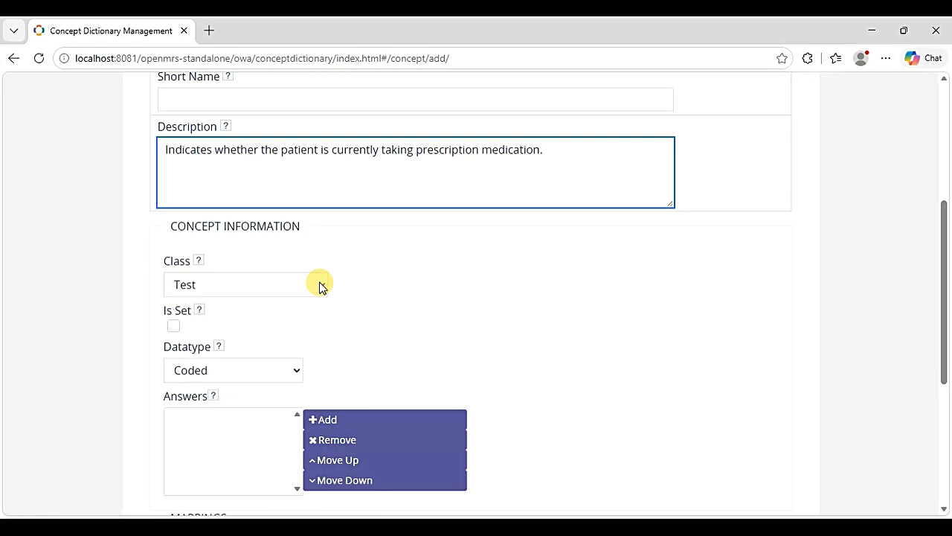
- Set the concept class to Finding
click(320, 284)
scroll(270, 127, down, 1)
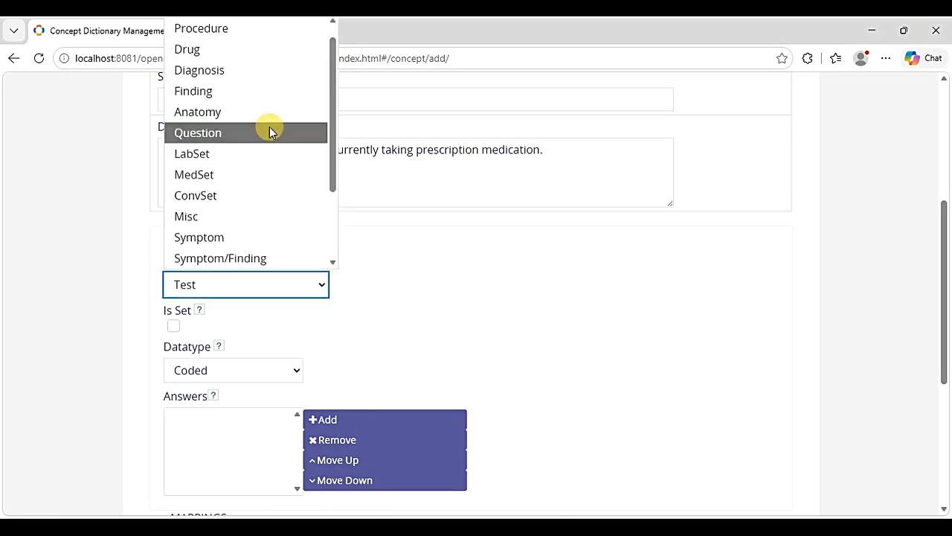
click(272, 91)
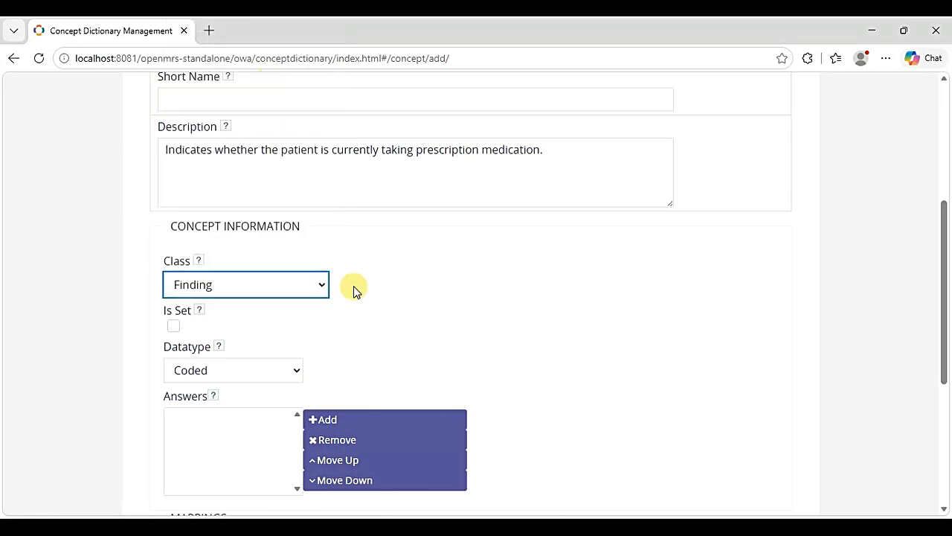
scroll(287, 207, down, 2)
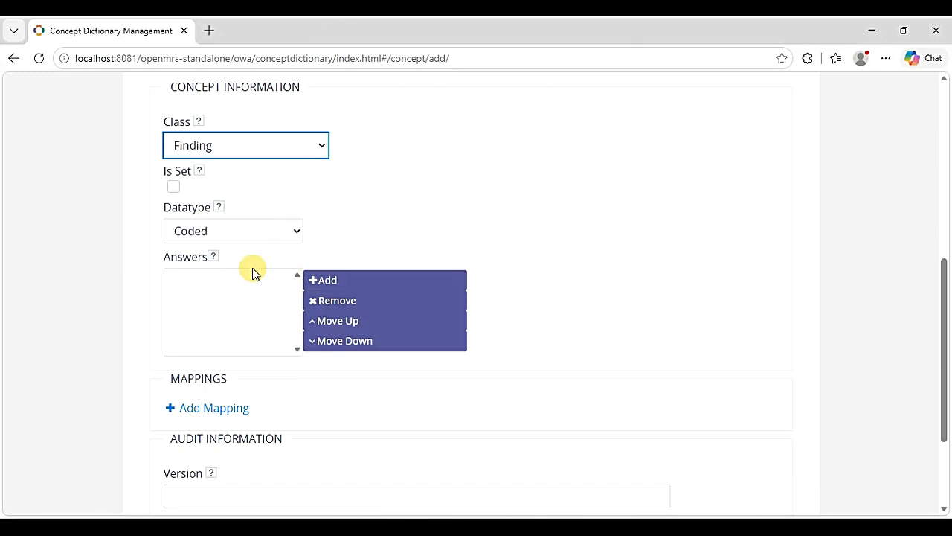
- Add Yes and No as the concept's answers
click(355, 283)
click(217, 313)
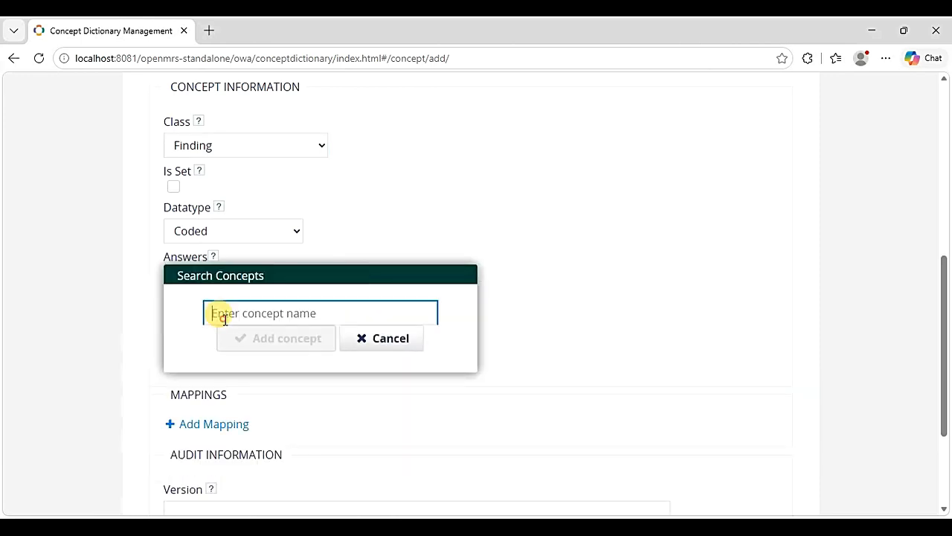
text(Y)
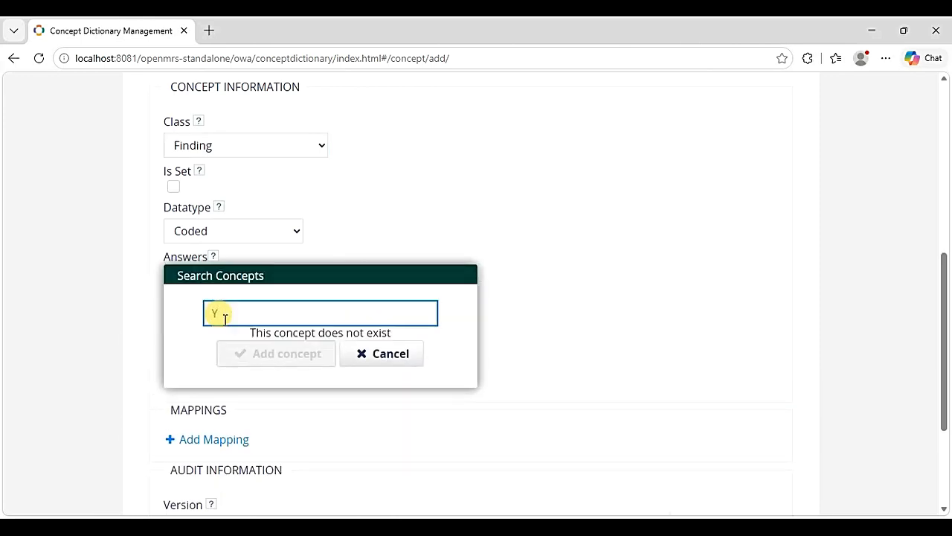
text(es)
scroll(391, 302, down, 2)
click(293, 256)
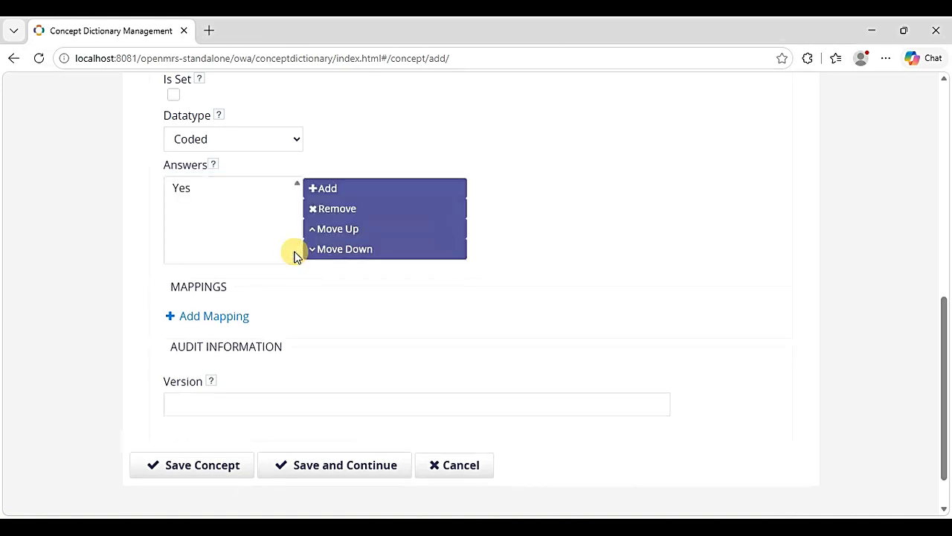
click(344, 194)
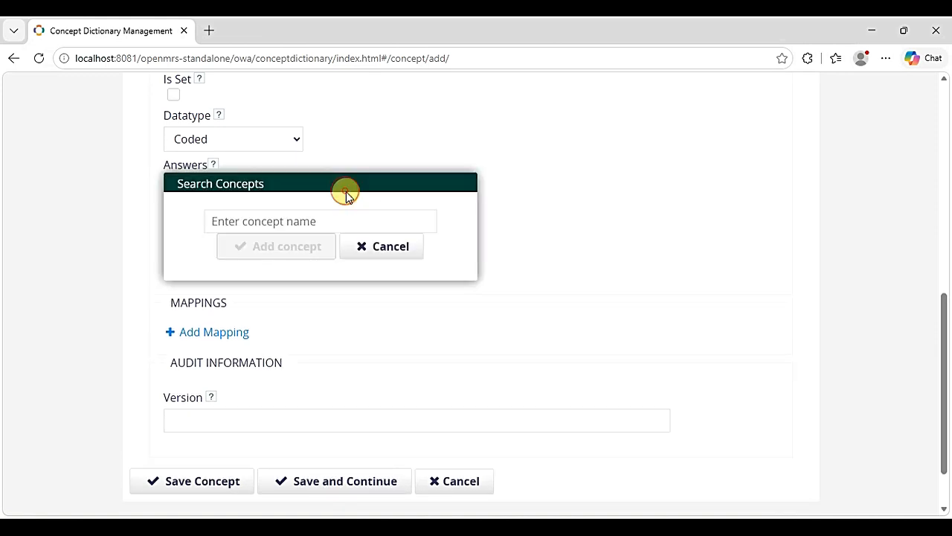
click(265, 219)
text(No)
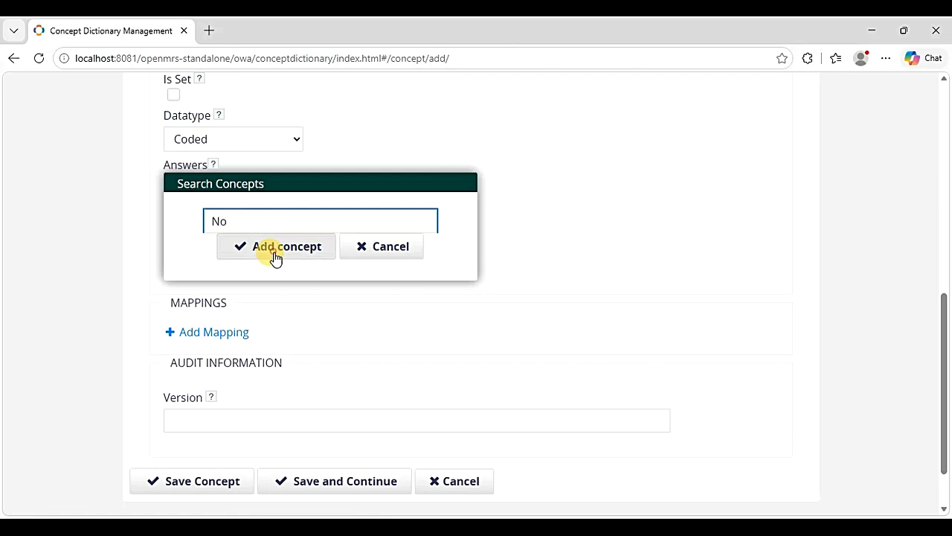
click(272, 255)
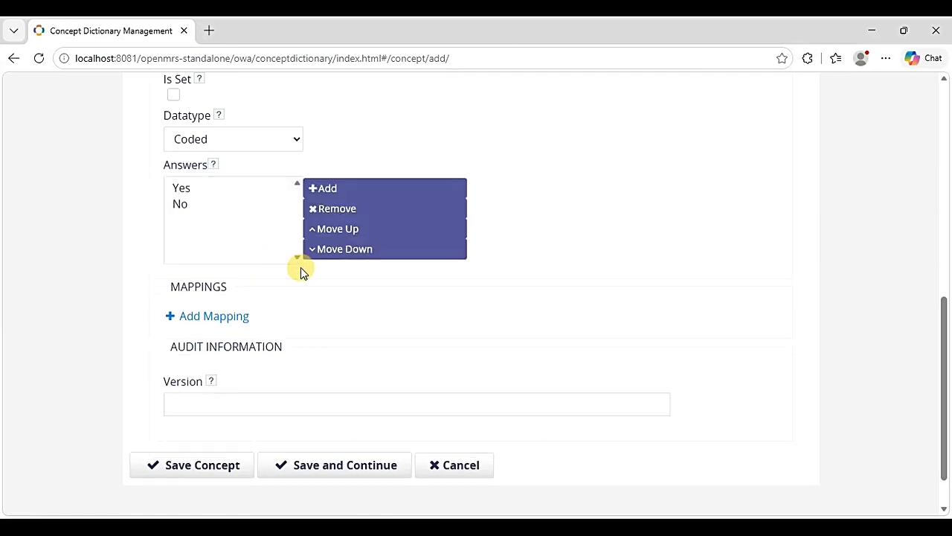
- Save the Currently on Diabetes medication concept
scroll(423, 330, down, 1)
scroll(423, 329, up, 2)
scroll(422, 329, up, 5)
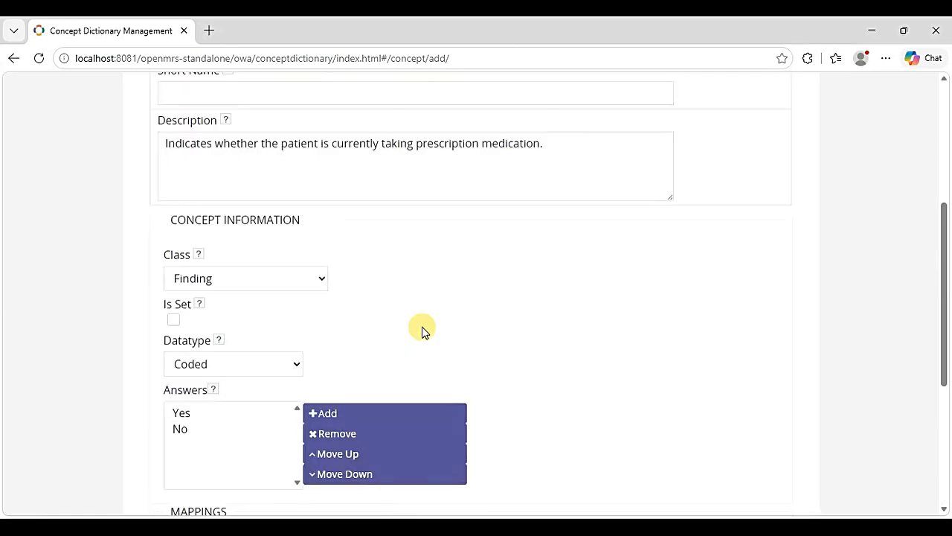
scroll(422, 329, down, 4)
scroll(422, 329, down, 4)
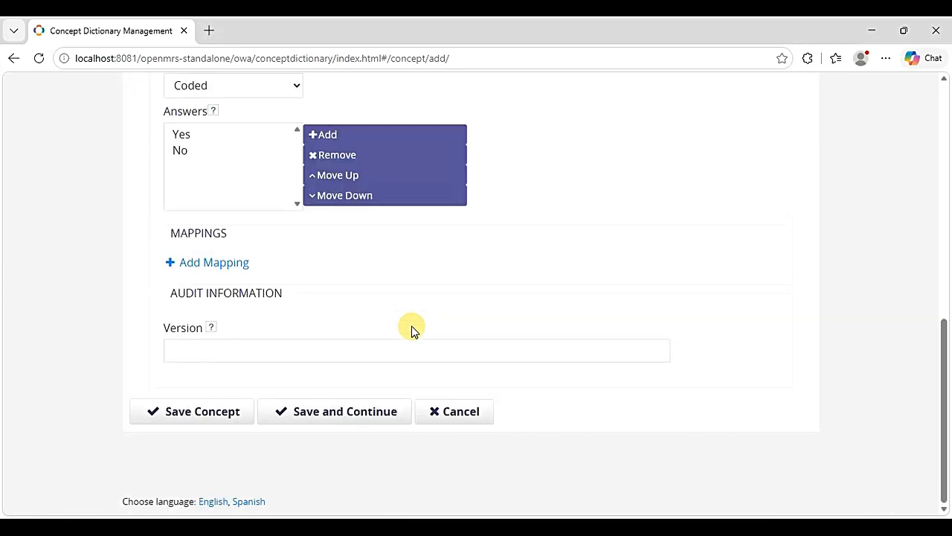
click(223, 407)
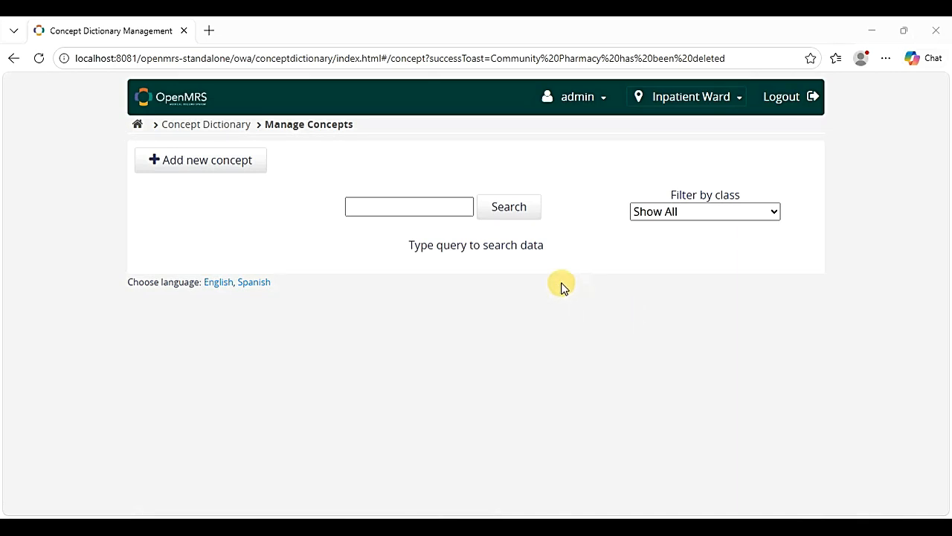
click(432, 198)
text(Go)
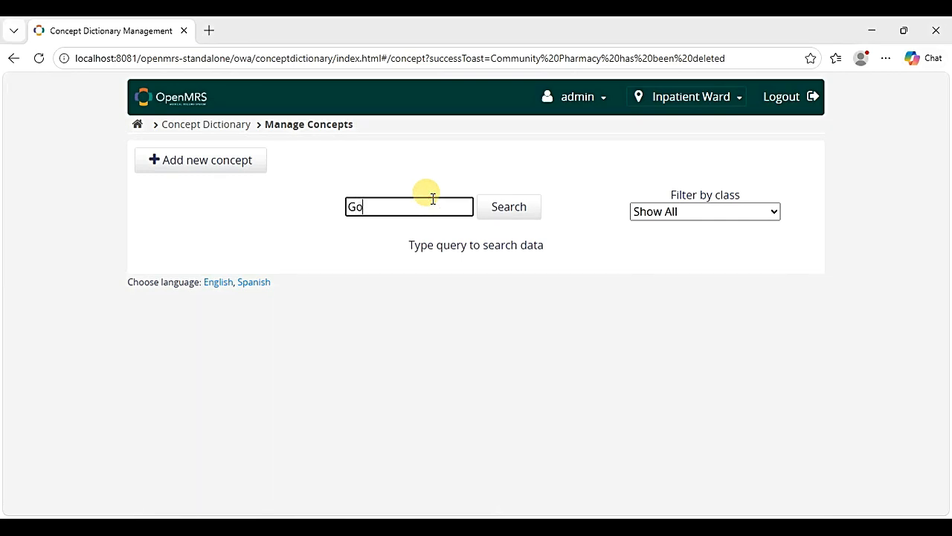
text(vernment Hospital)
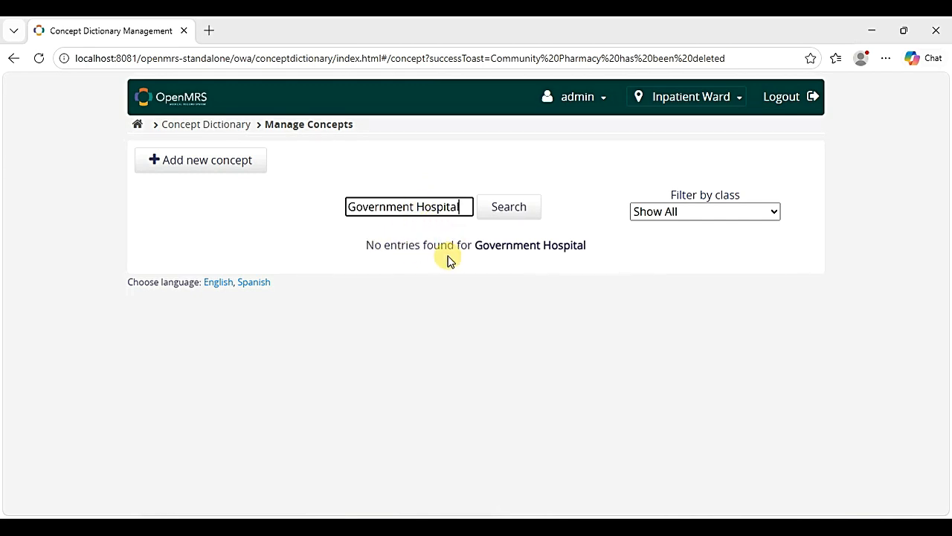
key(ctrl+a)
key(BackSpace)
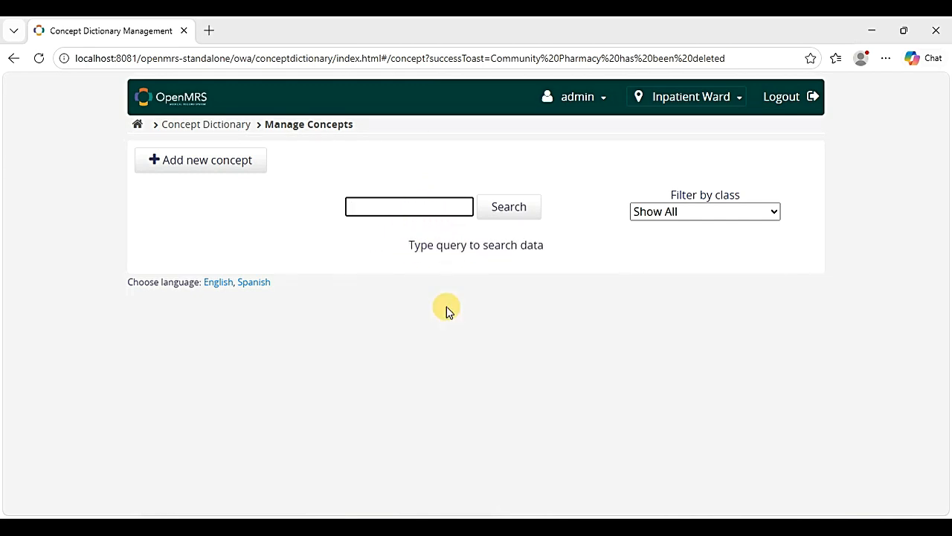
text(Pri)
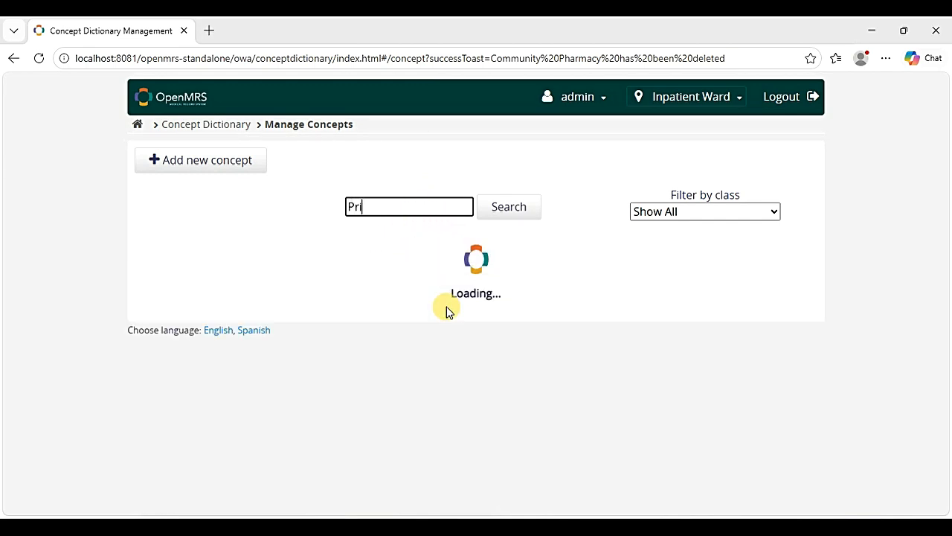
text(vate clinic/Hospital)
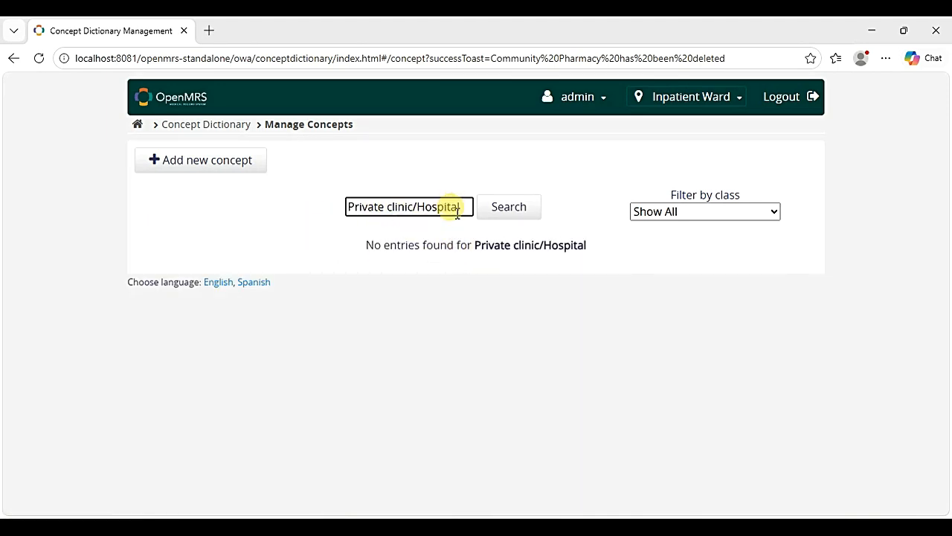
key(ctrl+a)
key(BackSpace)
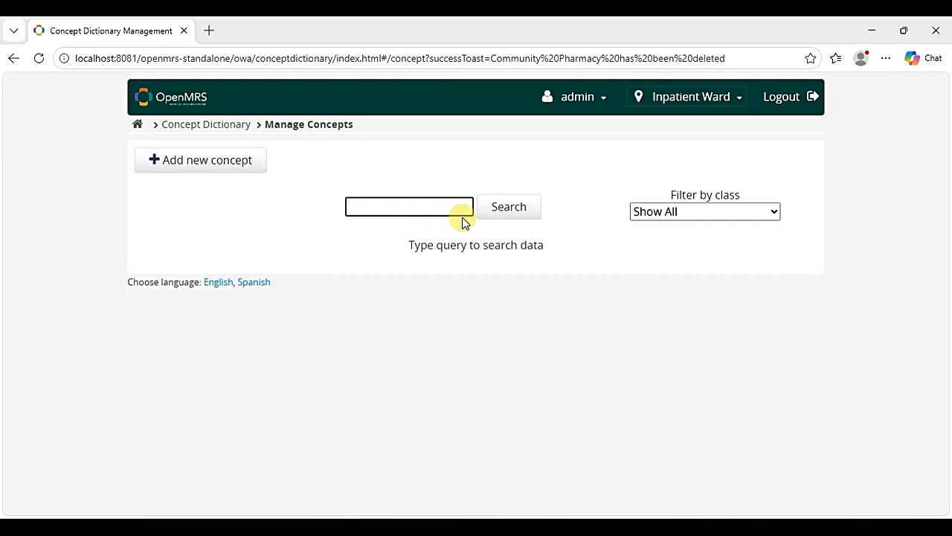
text(Commun)
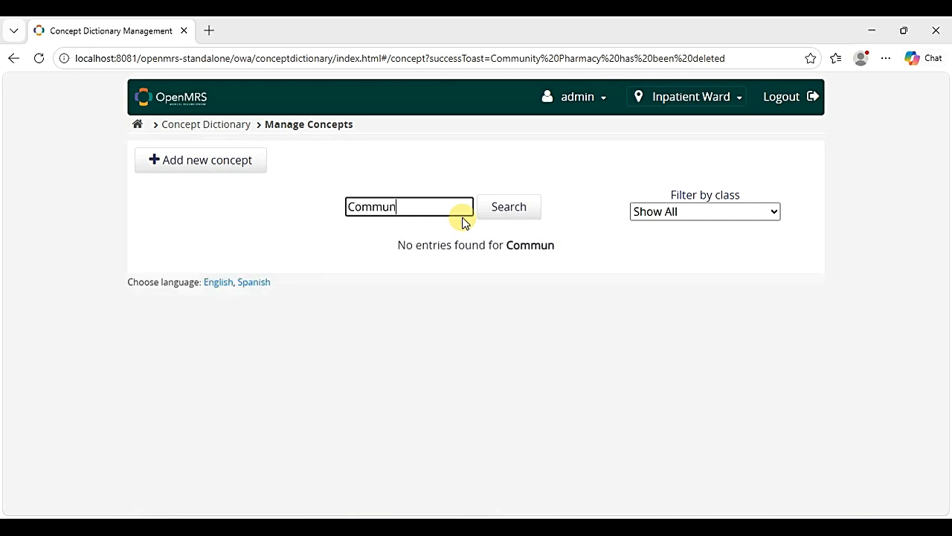
text(ity p)
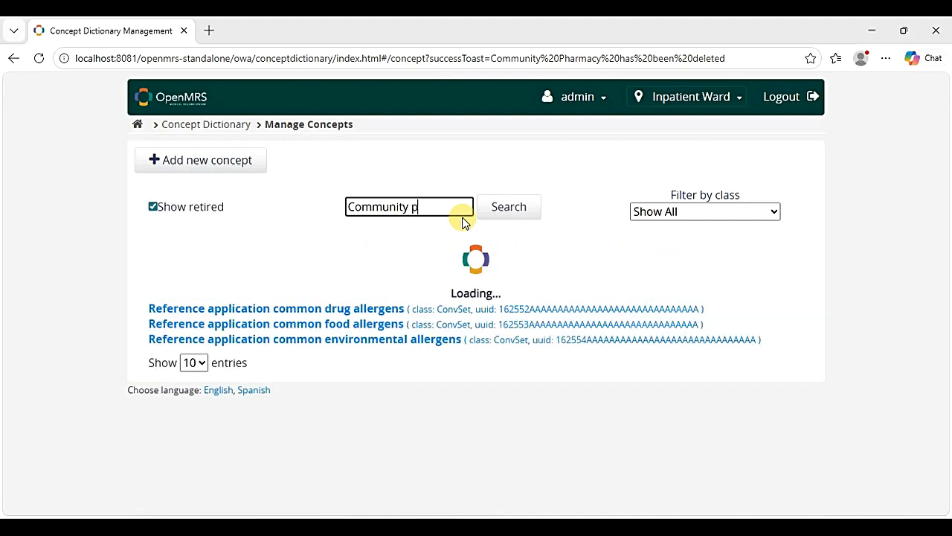
text(harmacy)
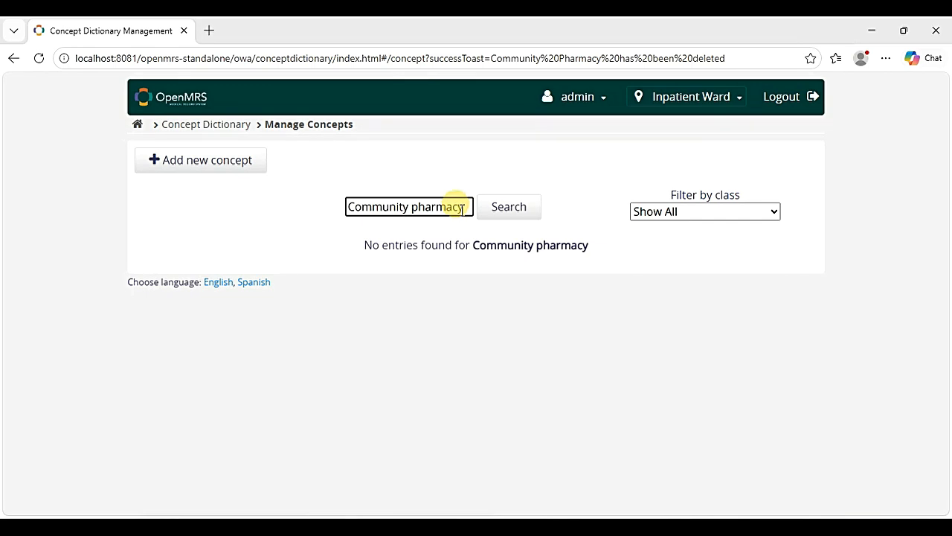
key(BackSpace)
key(BackSpace)
key(BackSpace)
key(BackSpace)
key(BackSpace)
key(BackSpace)
key(BackSpace)
key(BackSpace)
key(BackSpace)
key(BackSpace)
key(BackSpace)
key(BackSpace)
key(BackSpace)
key(BackSpace)
key(BackSpace)
key(BackSpace)
key(BackSpace)
key(BackSpace)
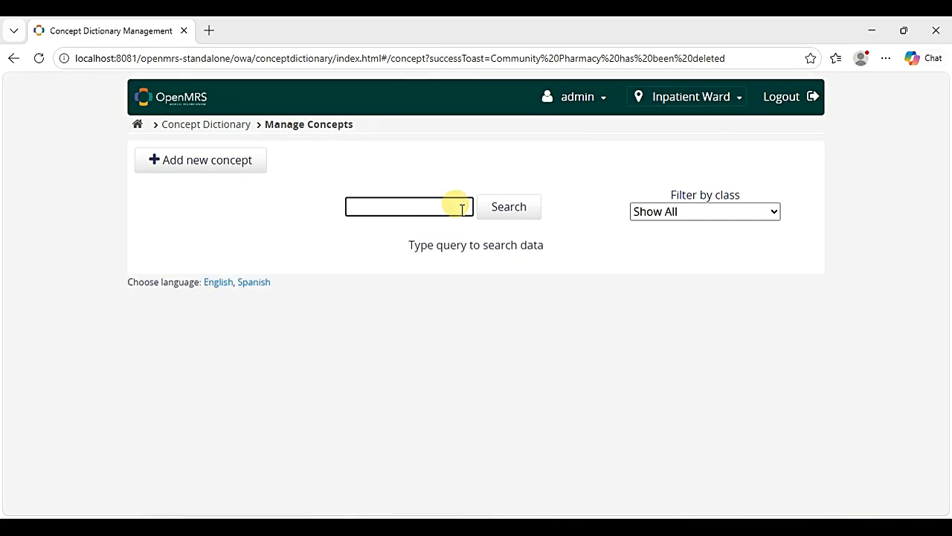
text(Medica)
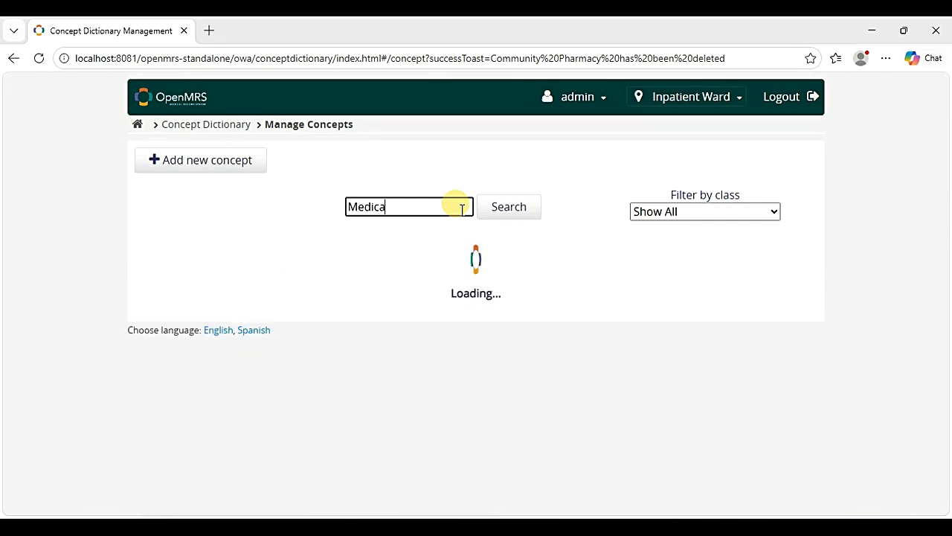
text(tion collectio)
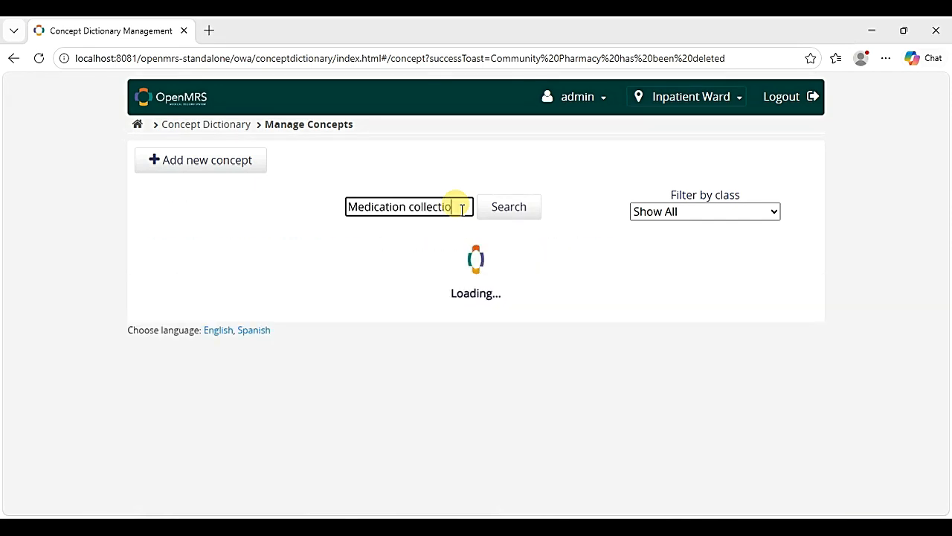
text(n point)
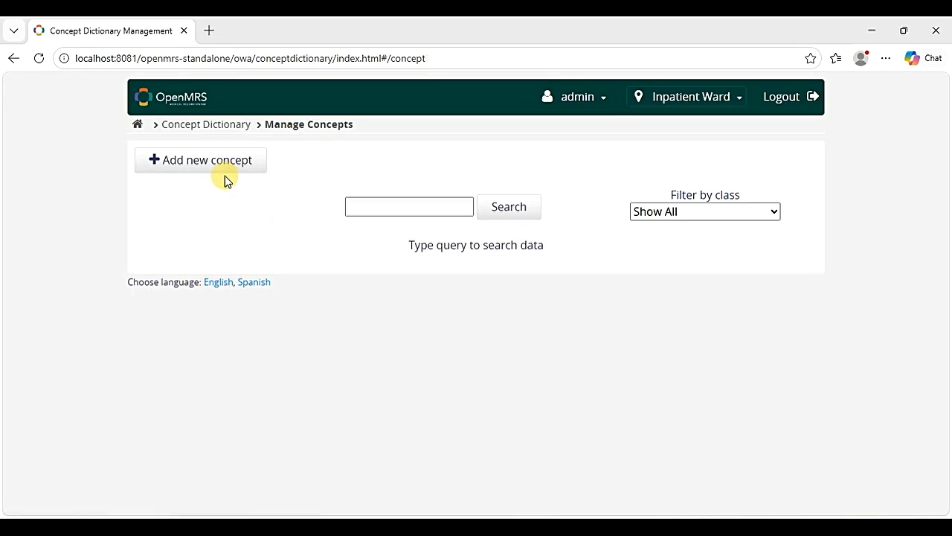
- Start a new concept named 'Government hospital' with the synonym 'State hospital'
click(208, 167)
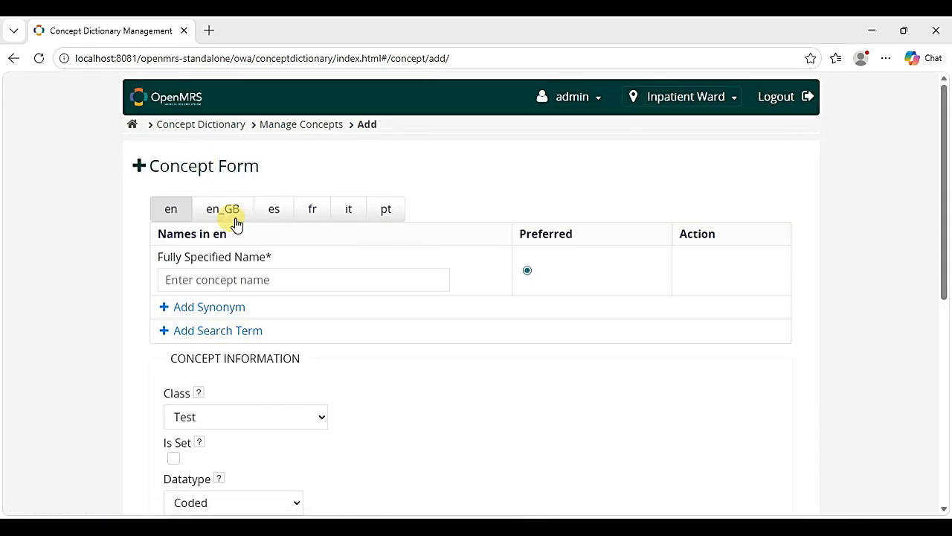
click(257, 287)
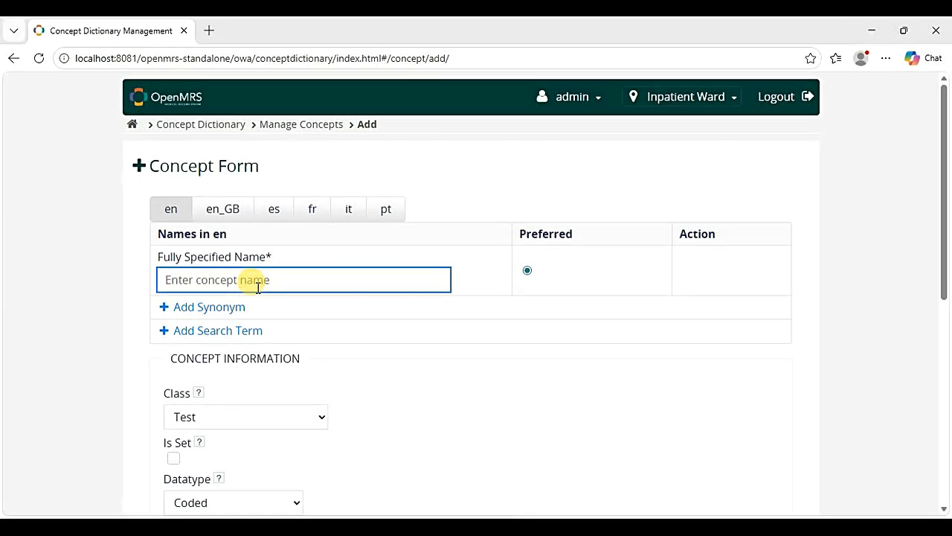
text(Government )
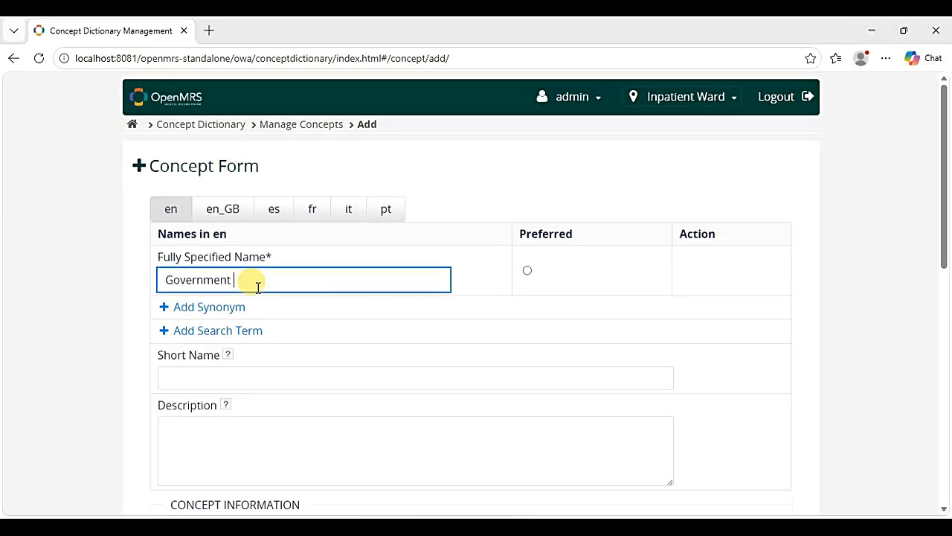
text(hospital)
click(199, 308)
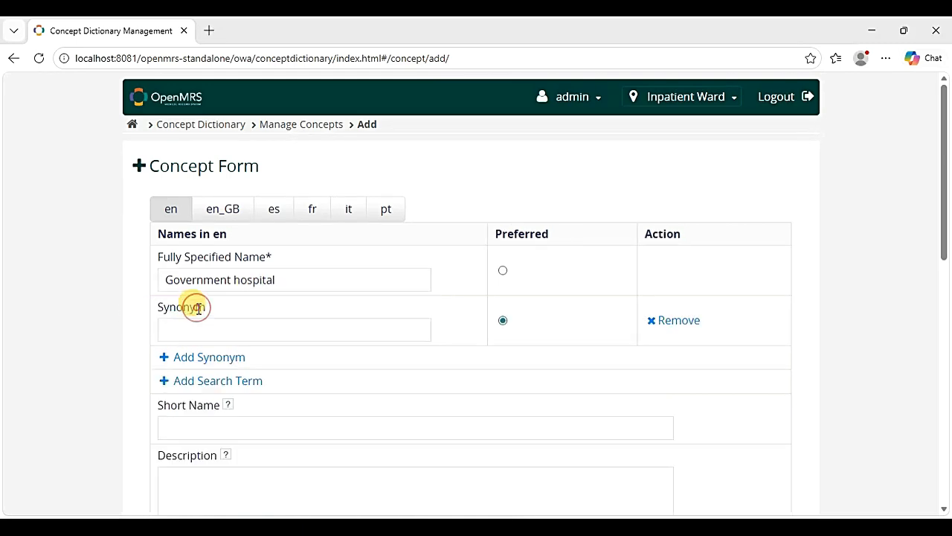
click(188, 333)
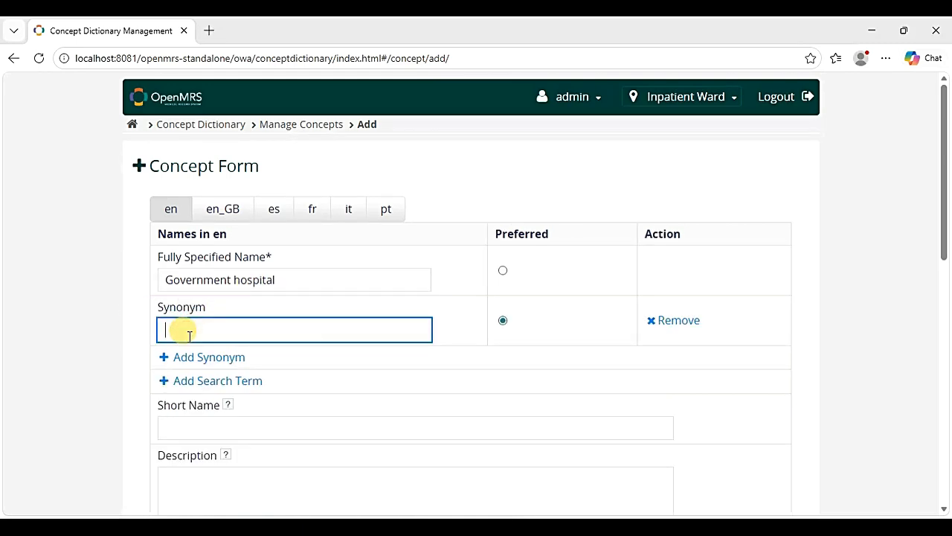
text(State hospital)
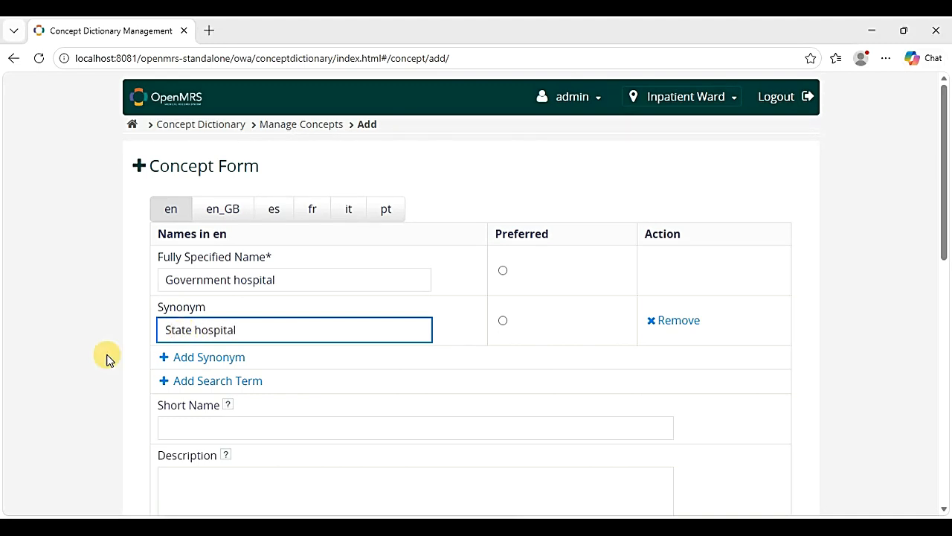
click(106, 356)
- Set class Misc and datatype N/A, and save the concept
scroll(159, 364, down, 5)
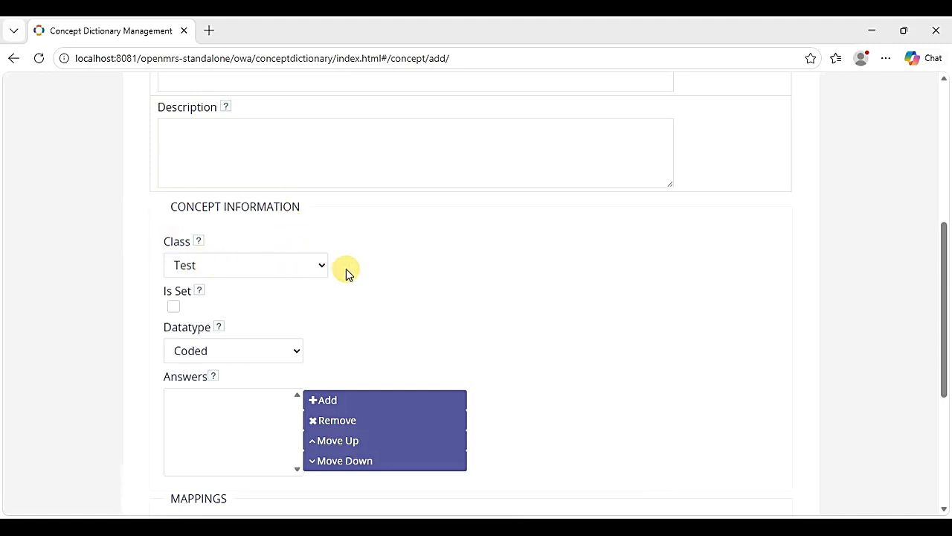
click(319, 265)
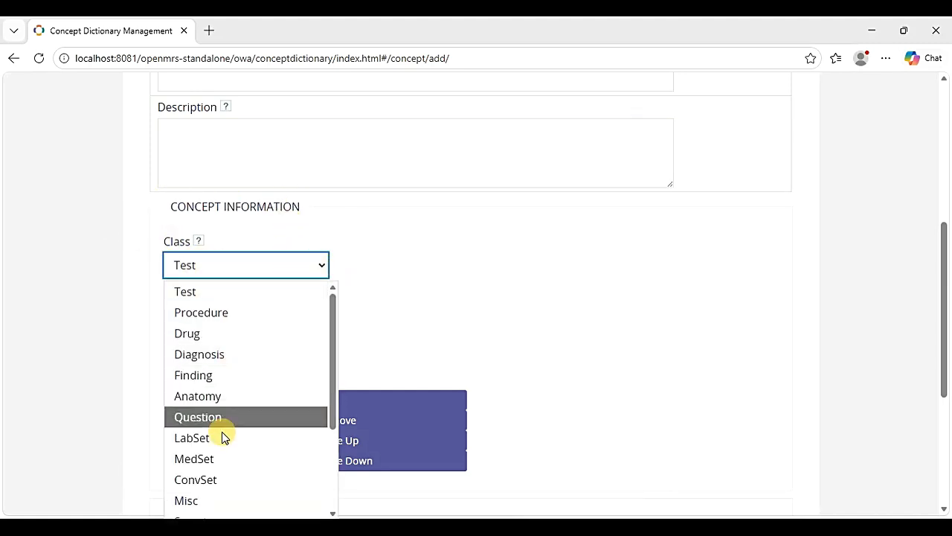
click(220, 500)
scroll(250, 367, down, 2)
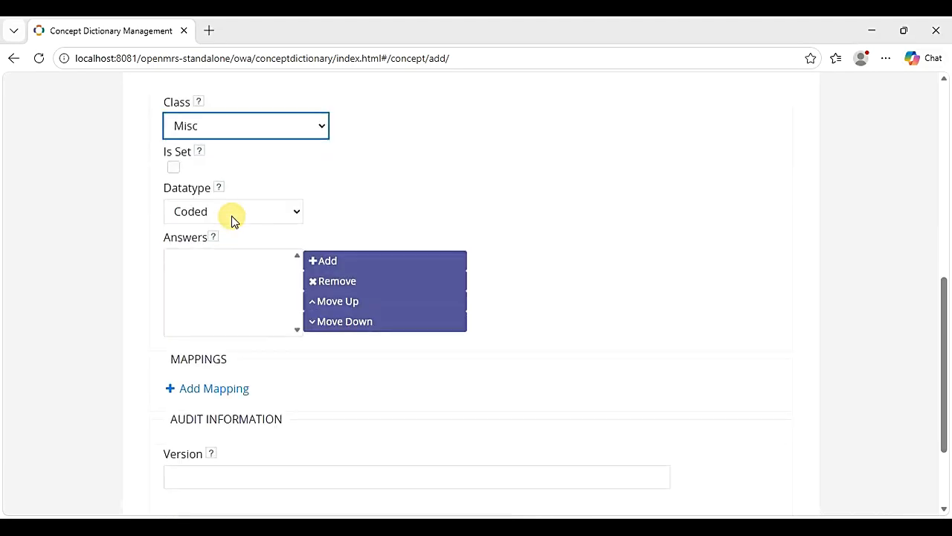
click(297, 212)
click(234, 305)
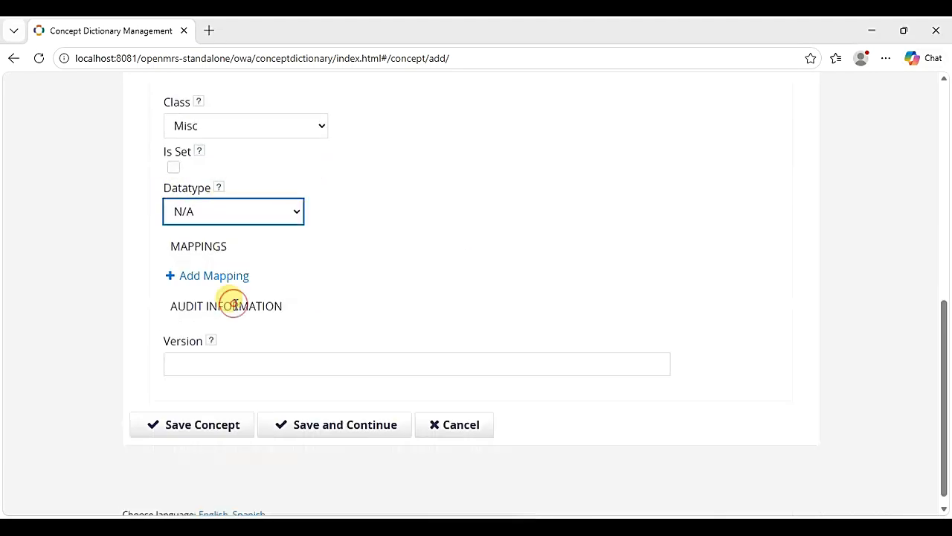
click(204, 430)
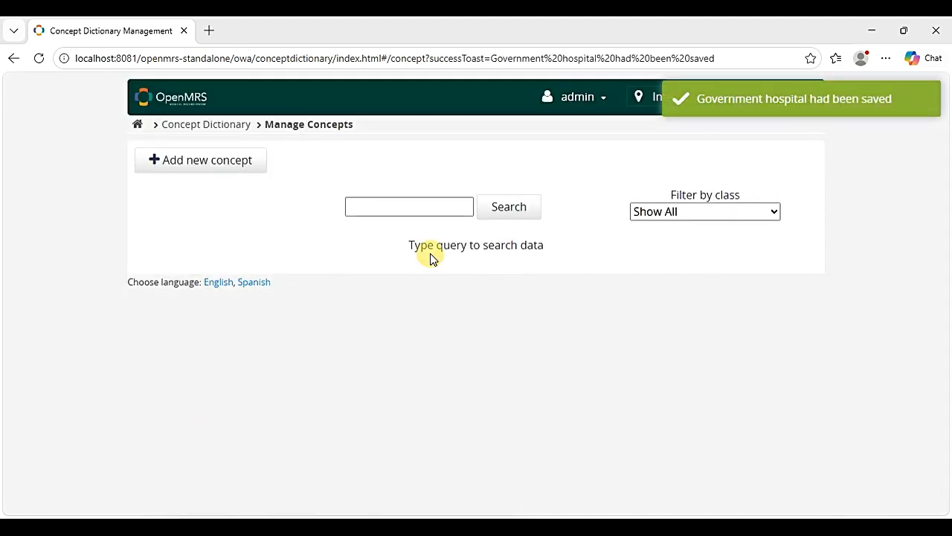
- Start a new concept with the fully specified name 'Private clinic/ Hospital'
click(203, 162)
click(206, 282)
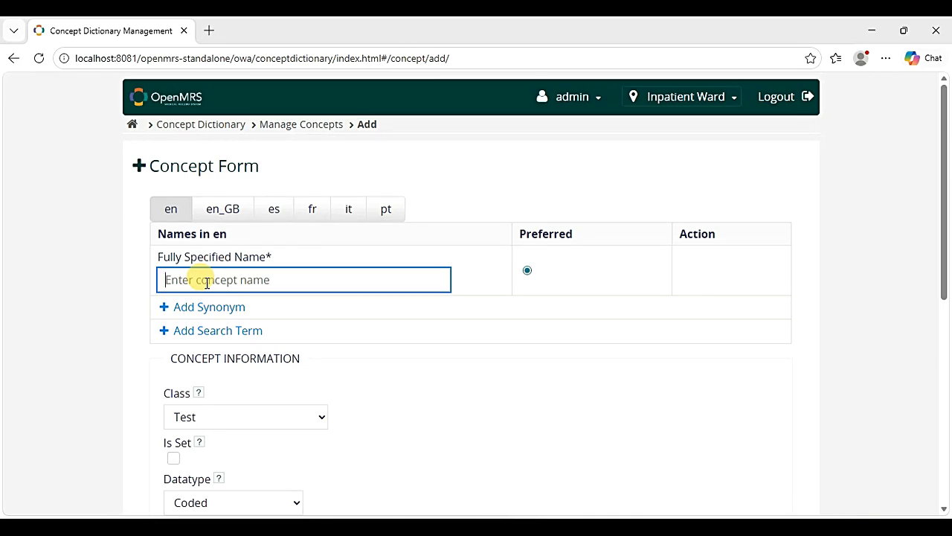
text(Private clinic)
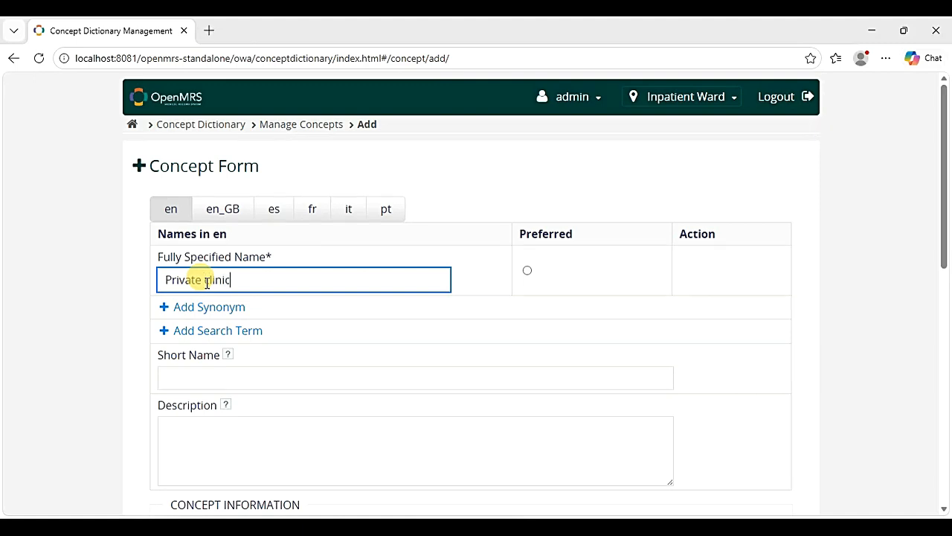
text(/ Hospital)
scroll(134, 357, down, 4)
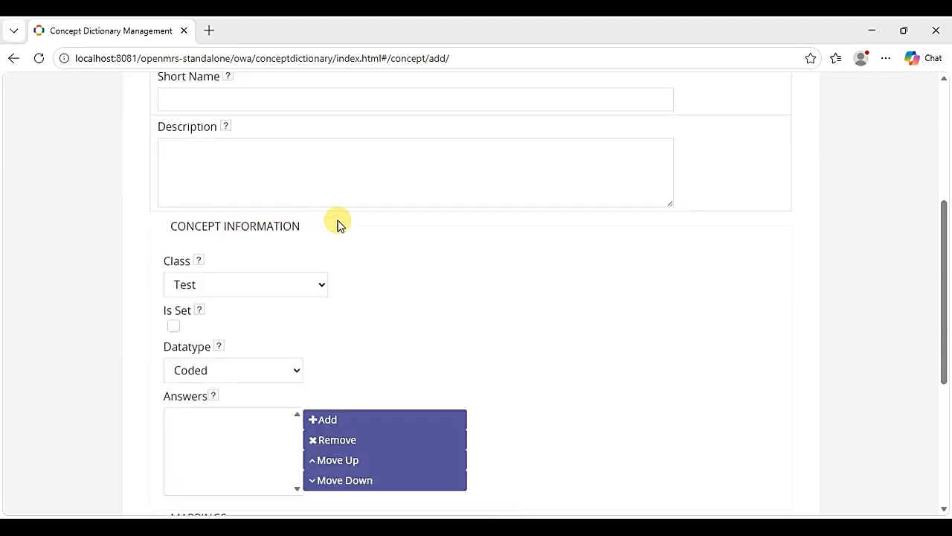
- Set class Misc and datatype N/A, save it, and begin another new concept
click(321, 289)
scroll(260, 198, down, 1)
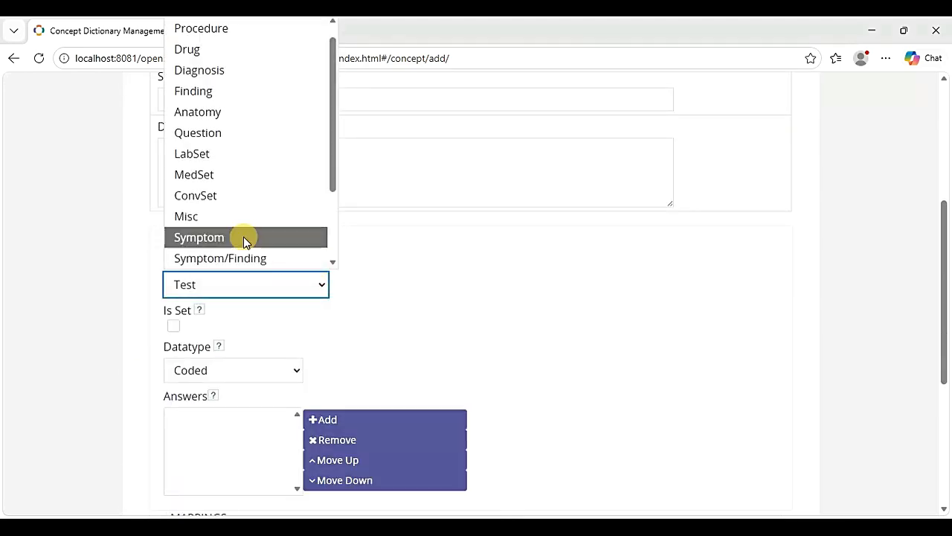
scroll(233, 199, down, 3)
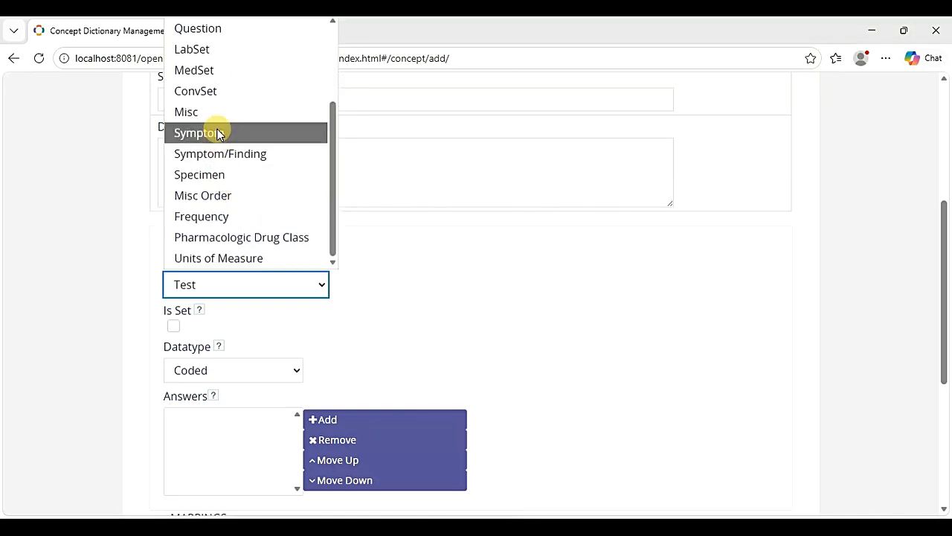
click(212, 113)
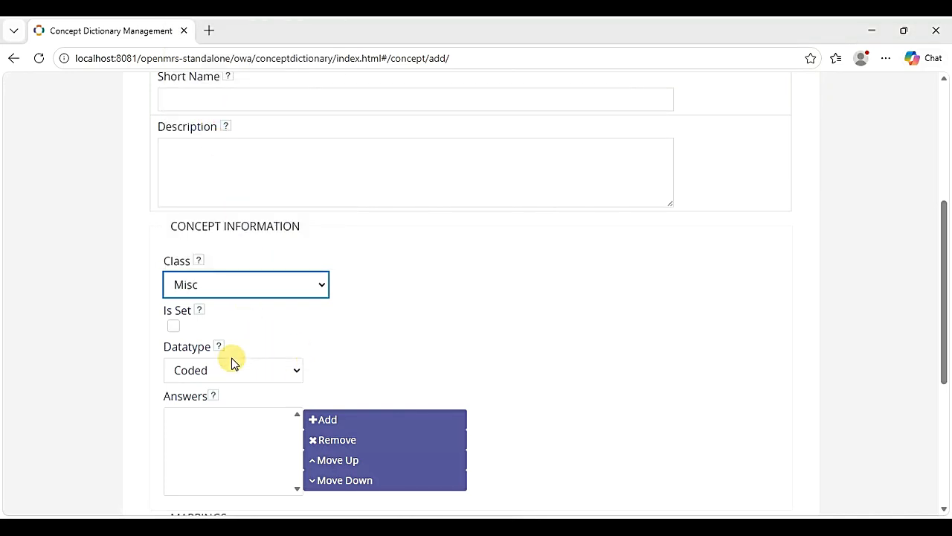
click(295, 370)
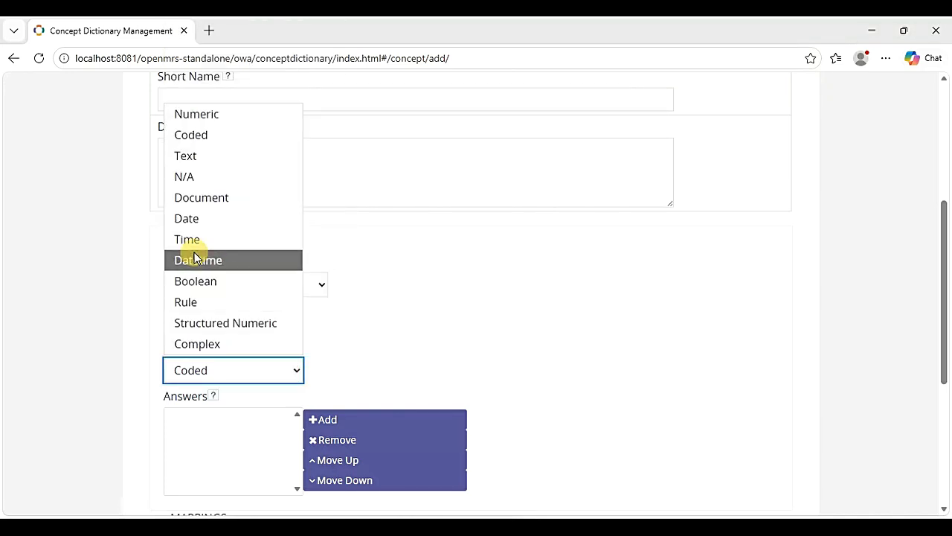
click(208, 177)
scroll(574, 428, down, 1)
scroll(573, 428, down, 2)
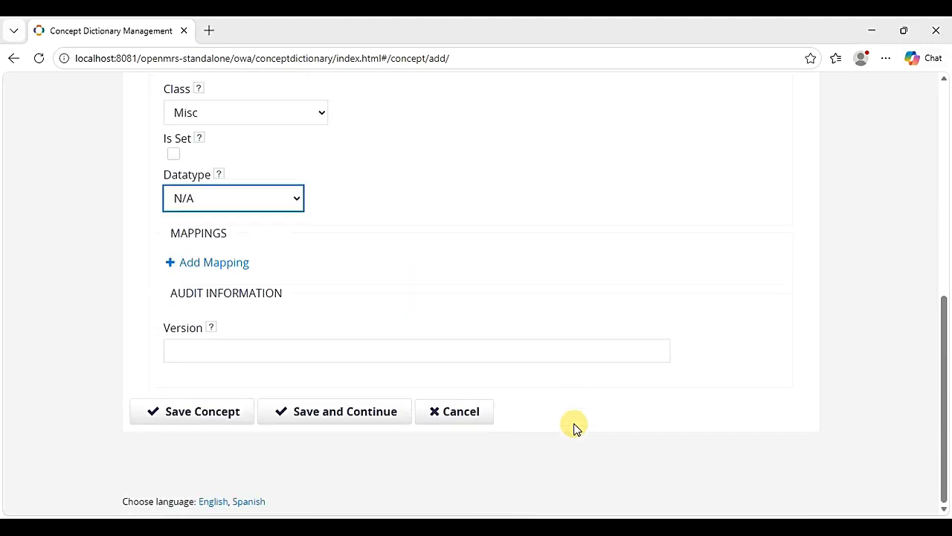
click(195, 413)
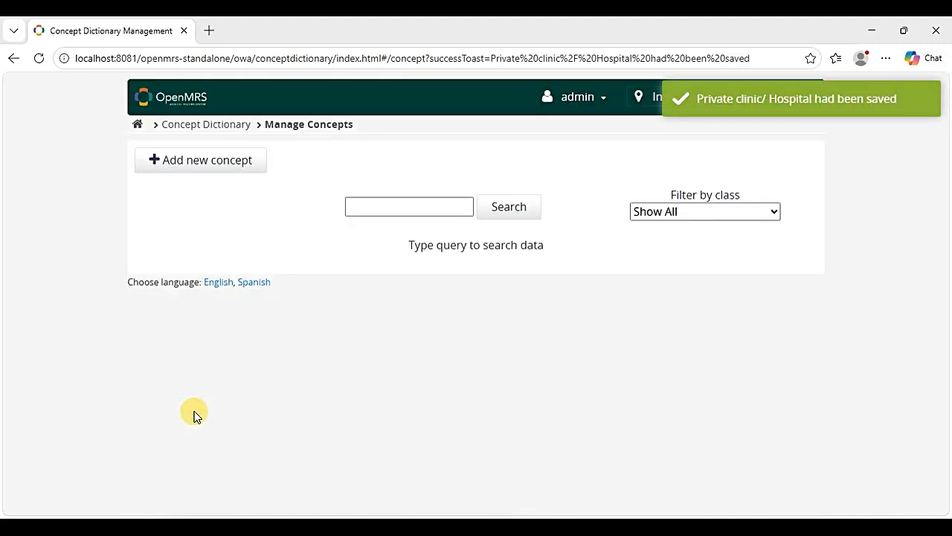
click(171, 169)
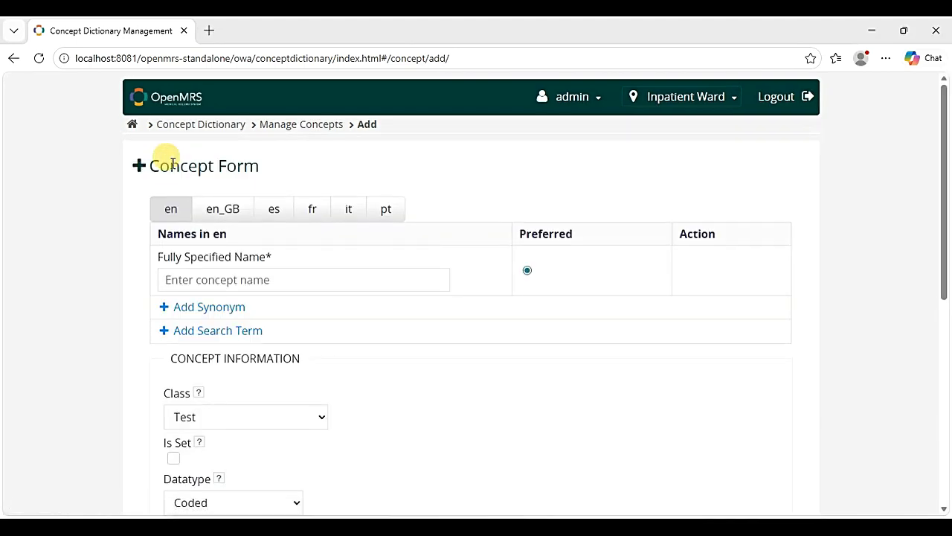
- Name the concept 'Community pharmacy', give it class Misc and datatype N/A, and save
click(209, 276)
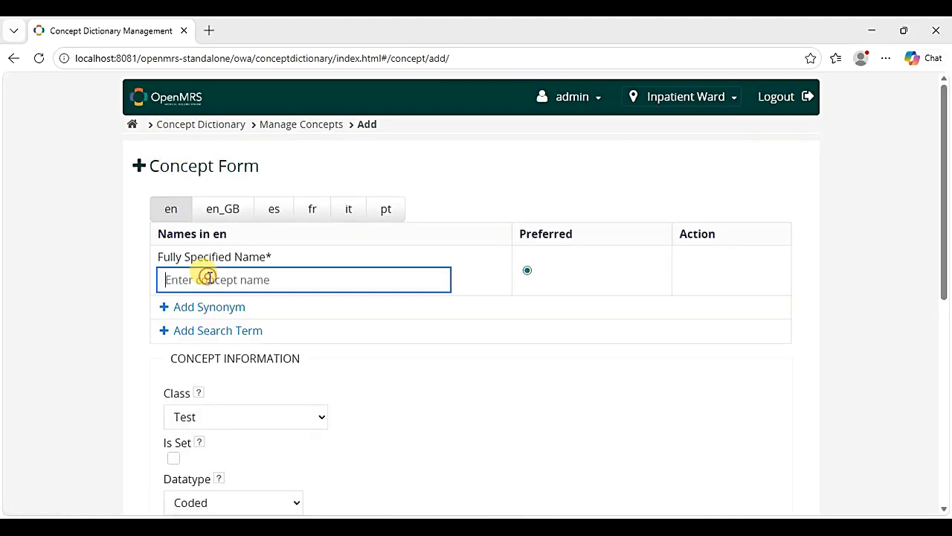
text(Comm)
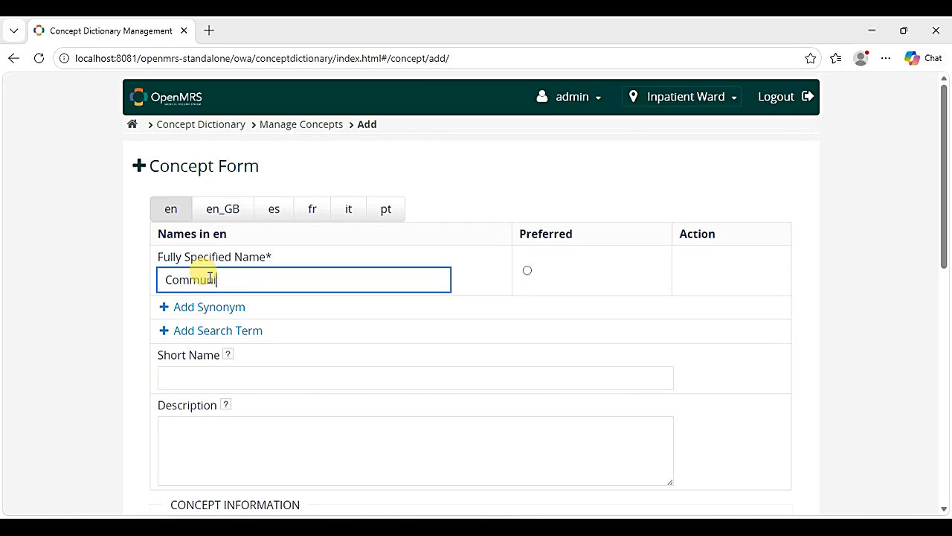
text(unity pharmacy)
scroll(215, 331, down, 5)
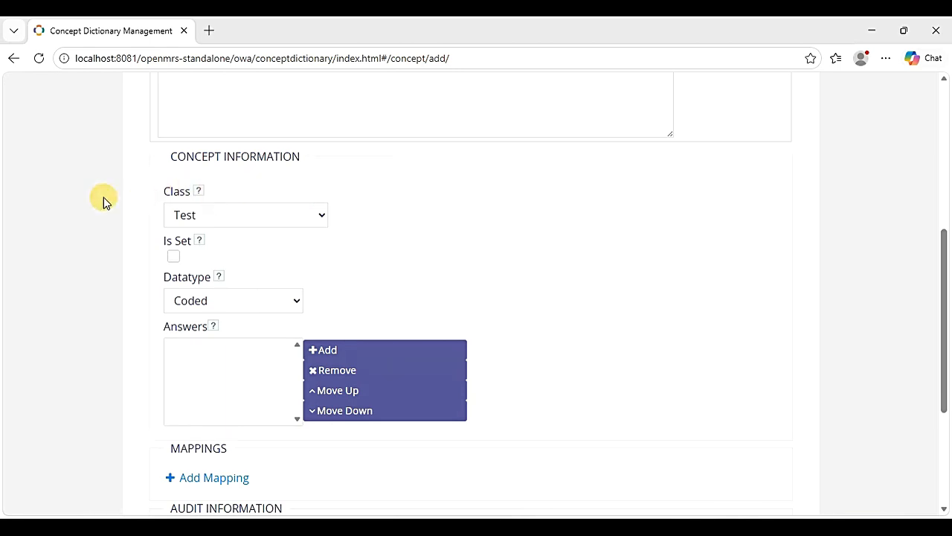
click(321, 215)
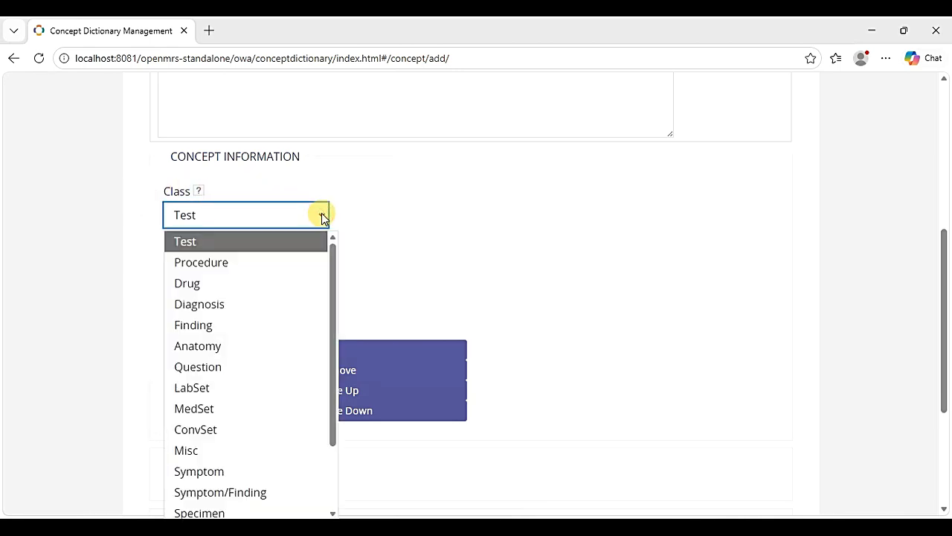
scroll(253, 344, down, 2)
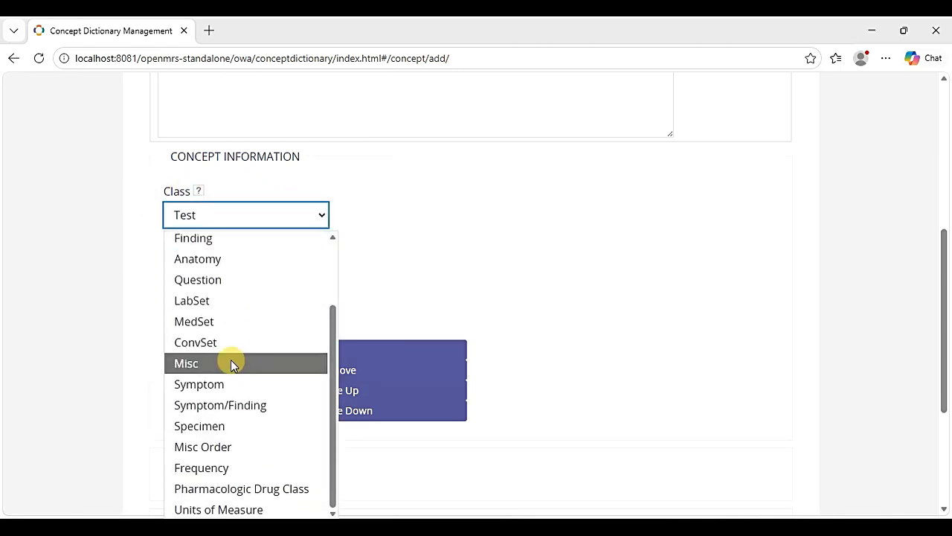
click(230, 362)
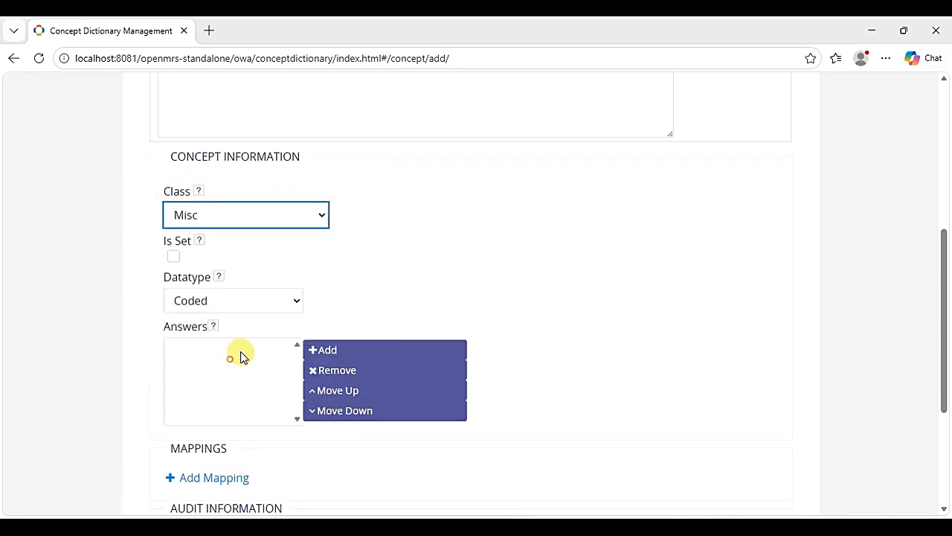
click(296, 304)
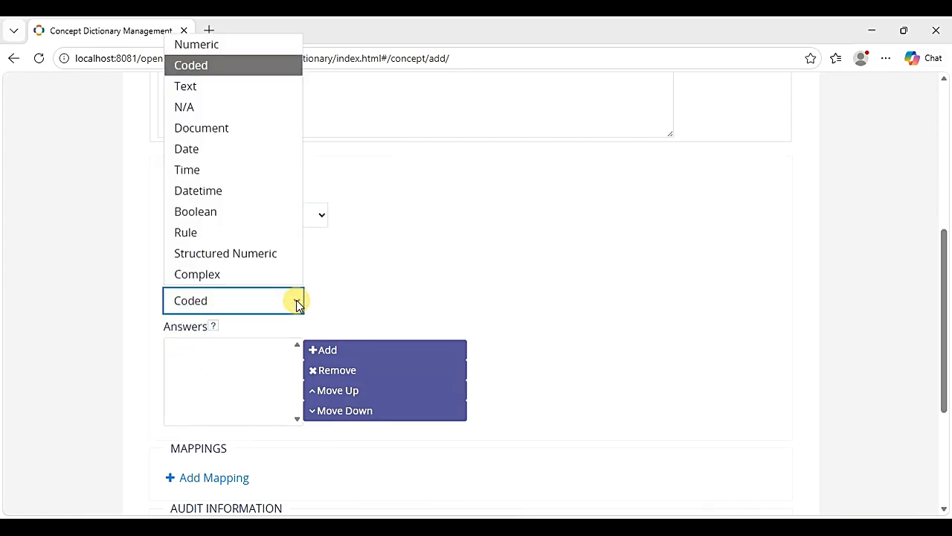
click(227, 108)
scroll(565, 308, down, 2)
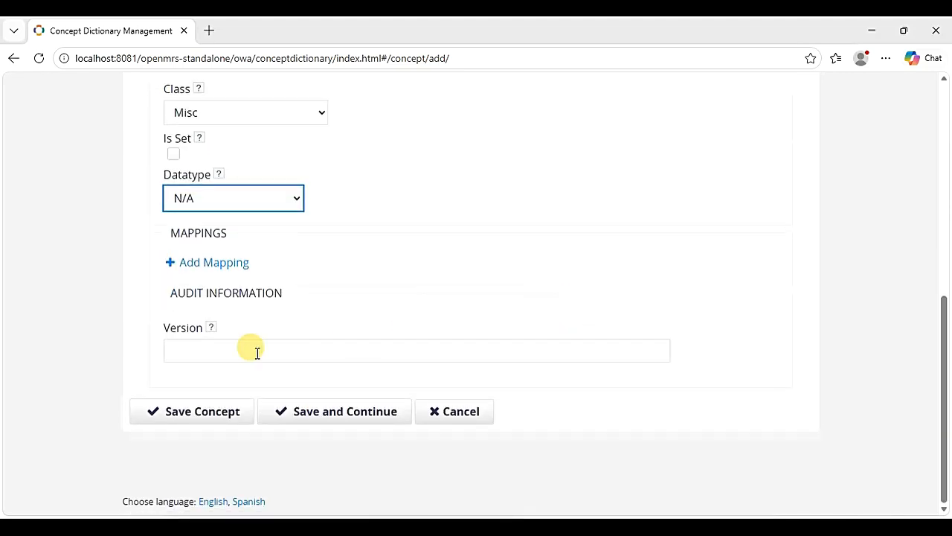
click(209, 420)
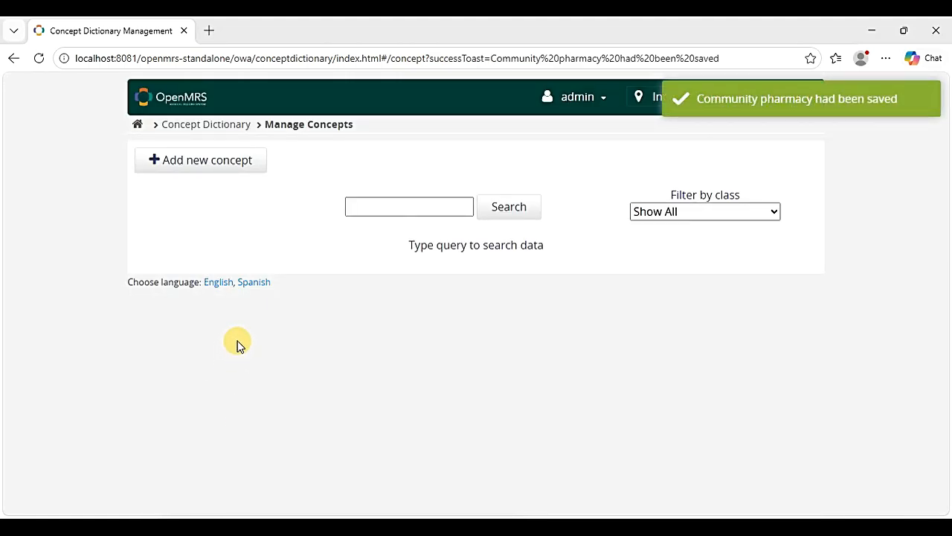
- Start another new concept named 'Medication collection point'
click(208, 171)
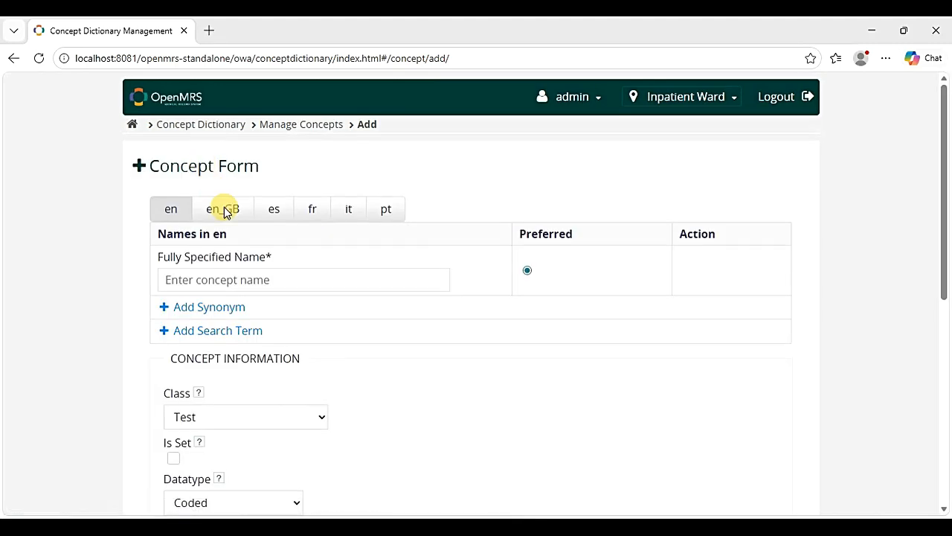
click(257, 280)
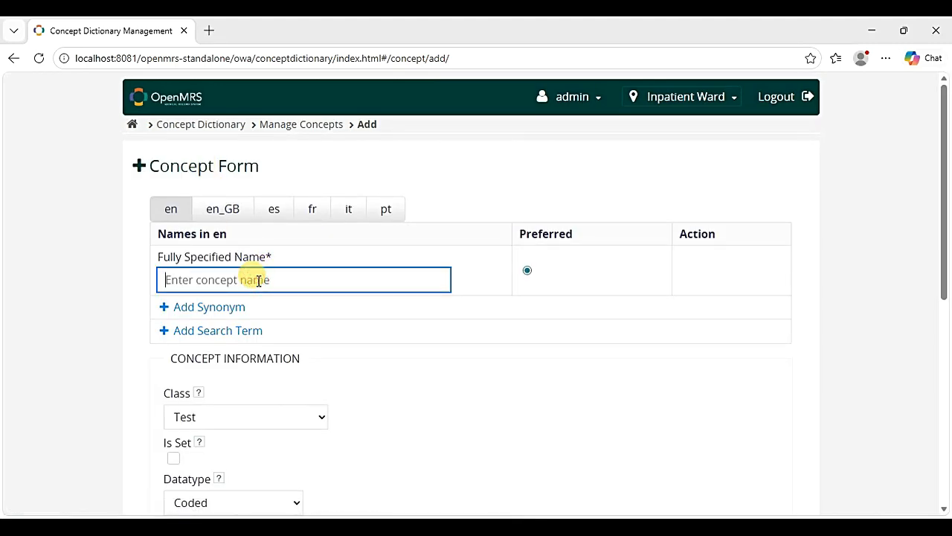
text(Medication collection point)
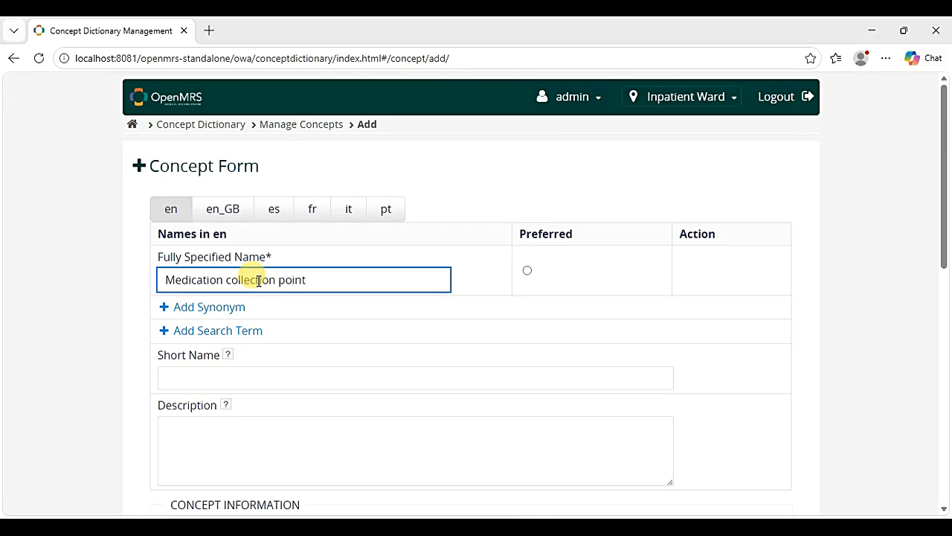
scroll(253, 277, down, 2)
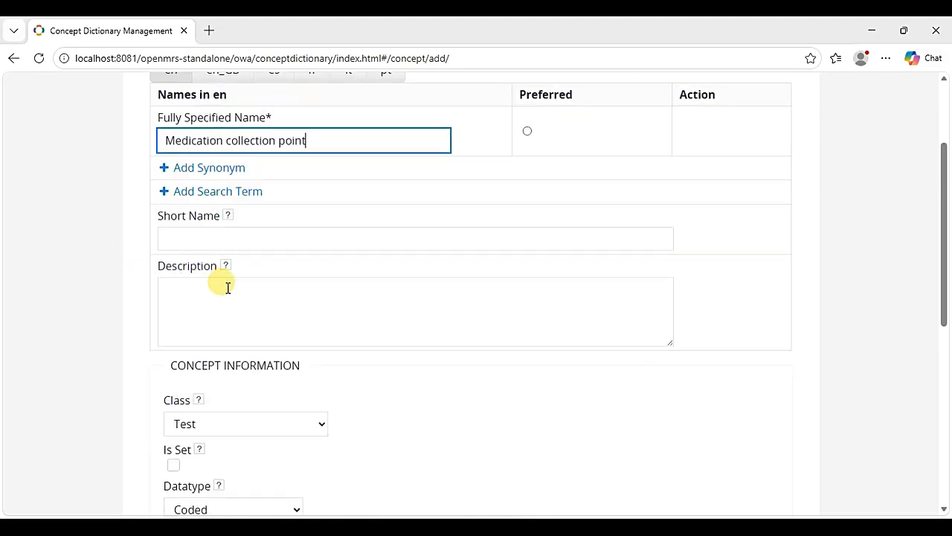
- Describe it as the place where patients collect Diabetes medication, and set class Finding
click(214, 311)
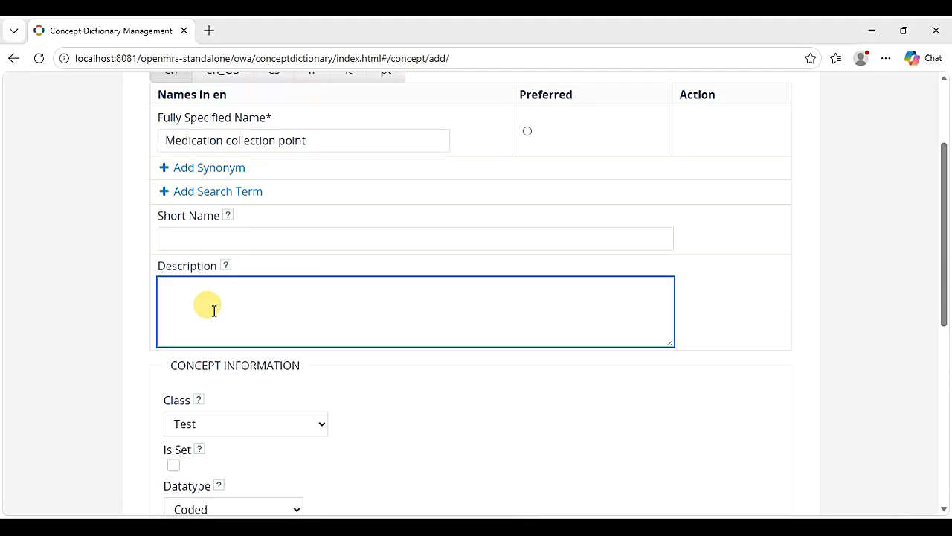
text(The place where the patient usually collects their Diabet)
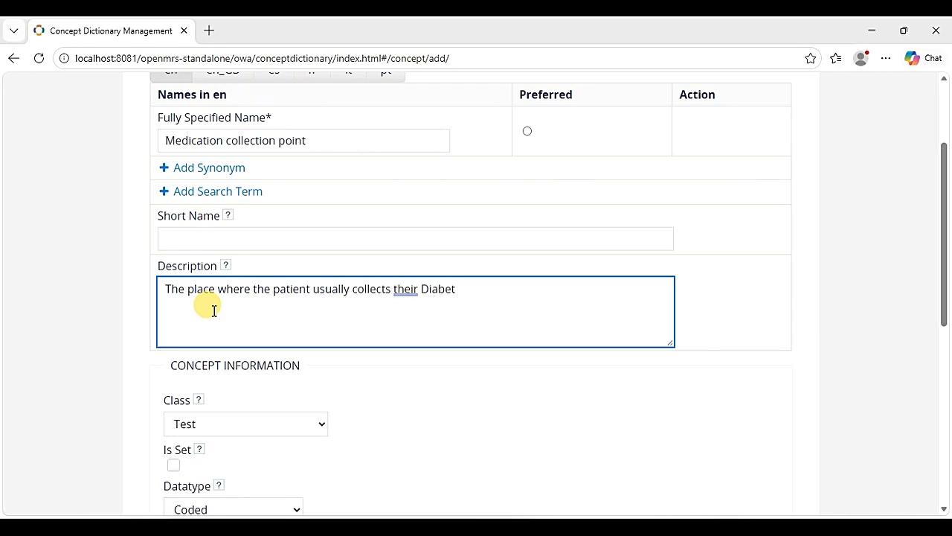
text(es medication.)
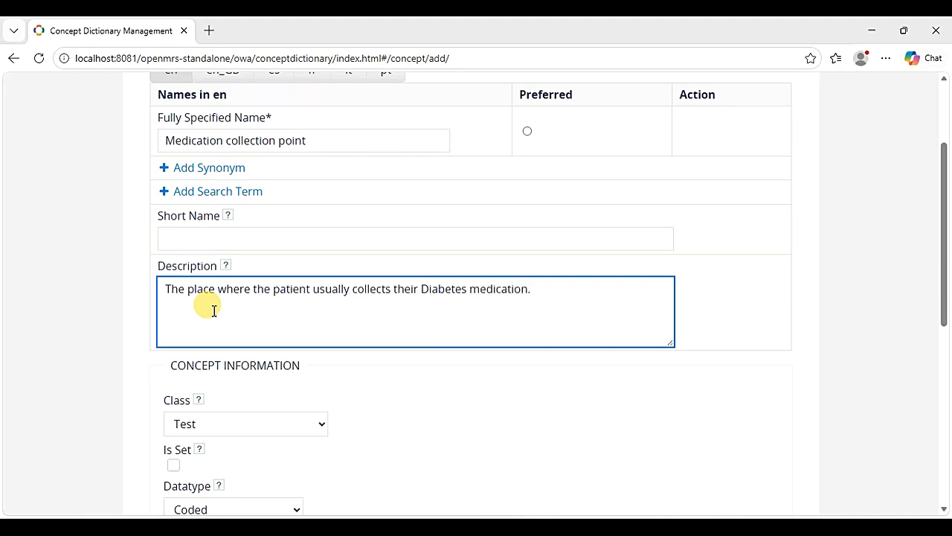
scroll(213, 311, down, 1)
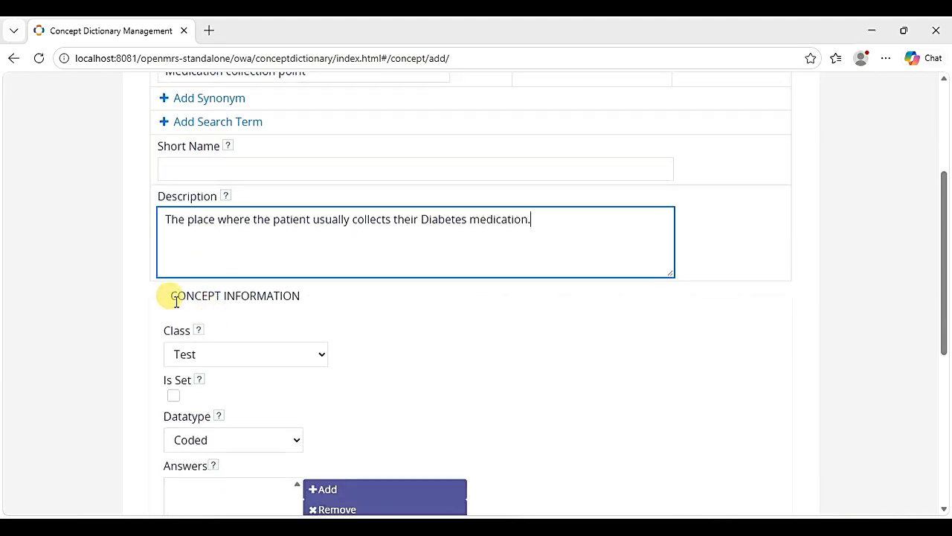
scroll(385, 308, down, 1)
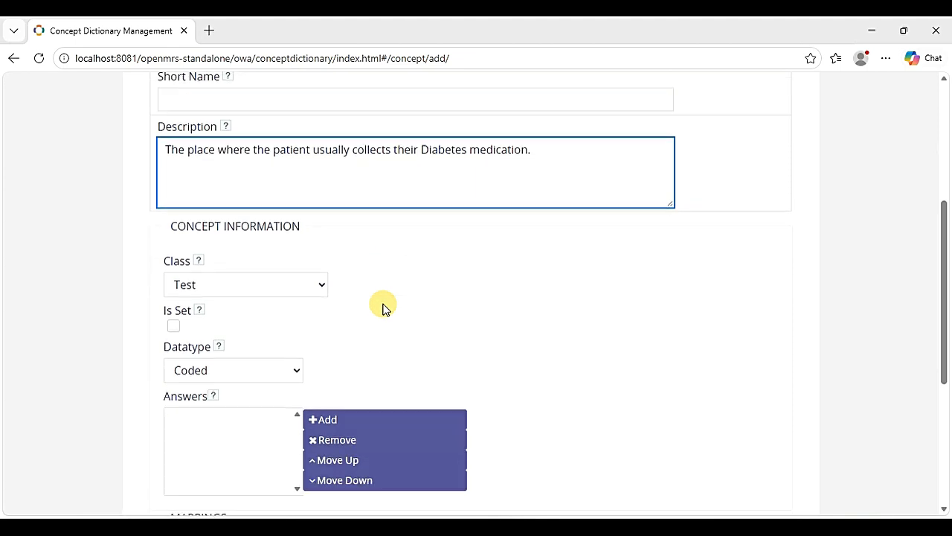
click(319, 286)
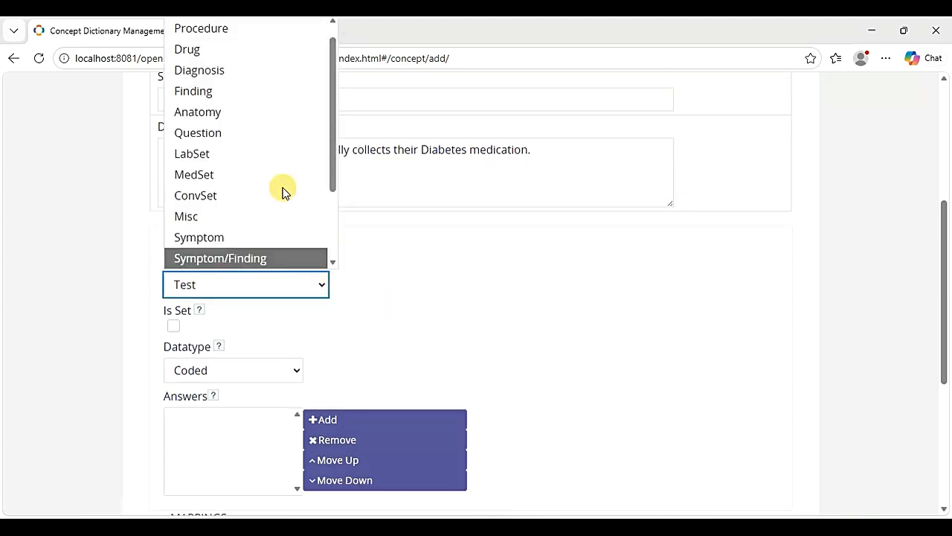
click(250, 93)
scroll(291, 319, down, 2)
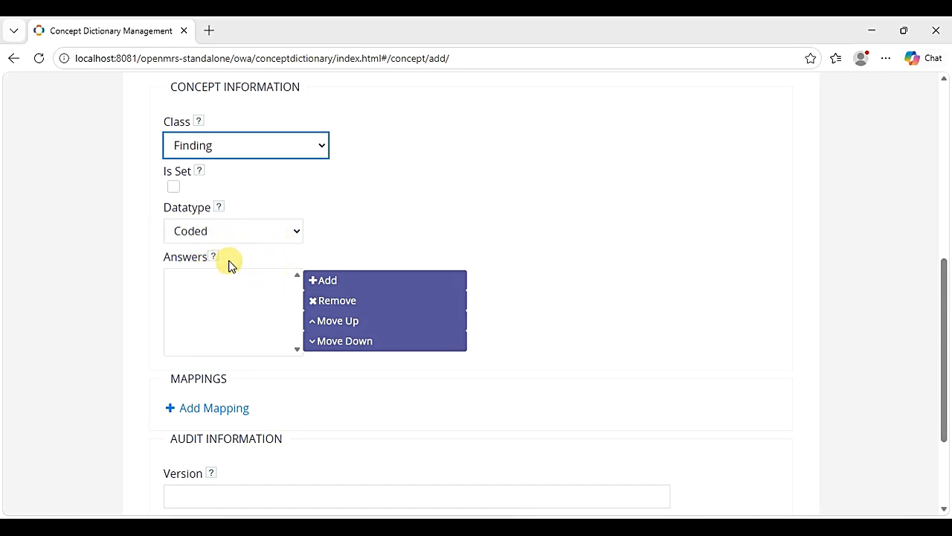
- Add Government hospital as the first answer concept
click(333, 282)
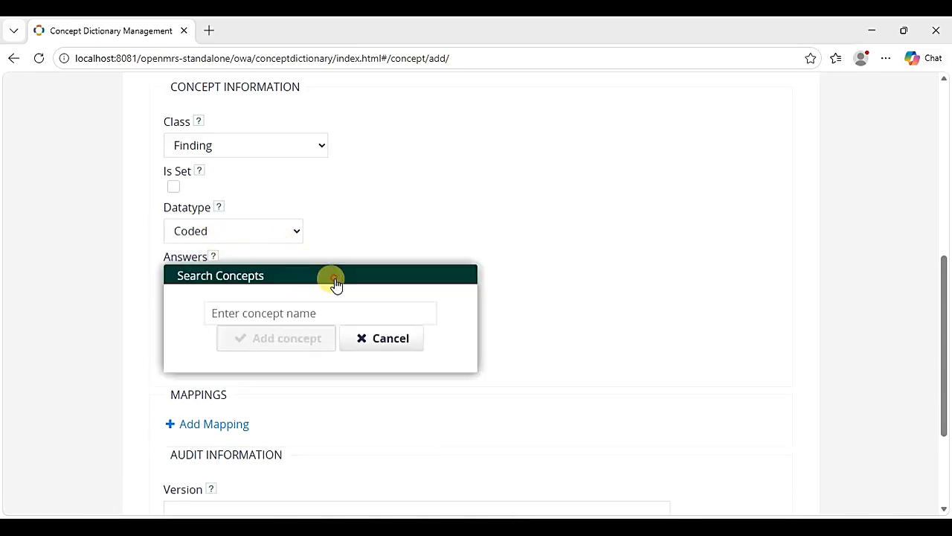
click(233, 314)
text(G)
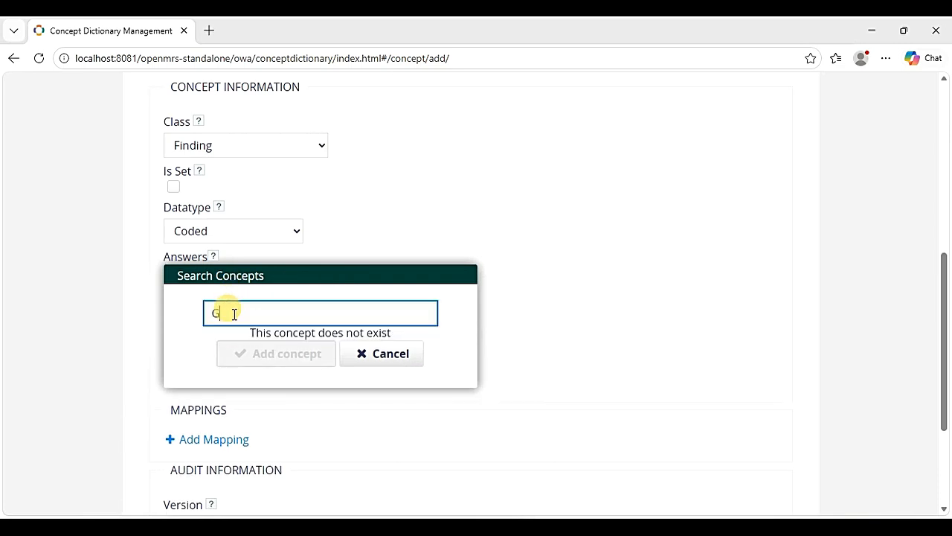
text(ov)
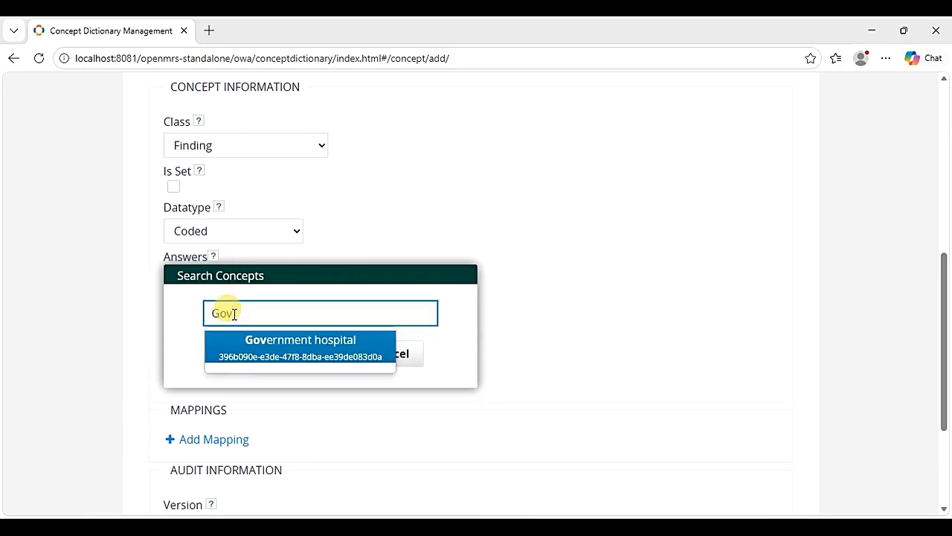
click(255, 342)
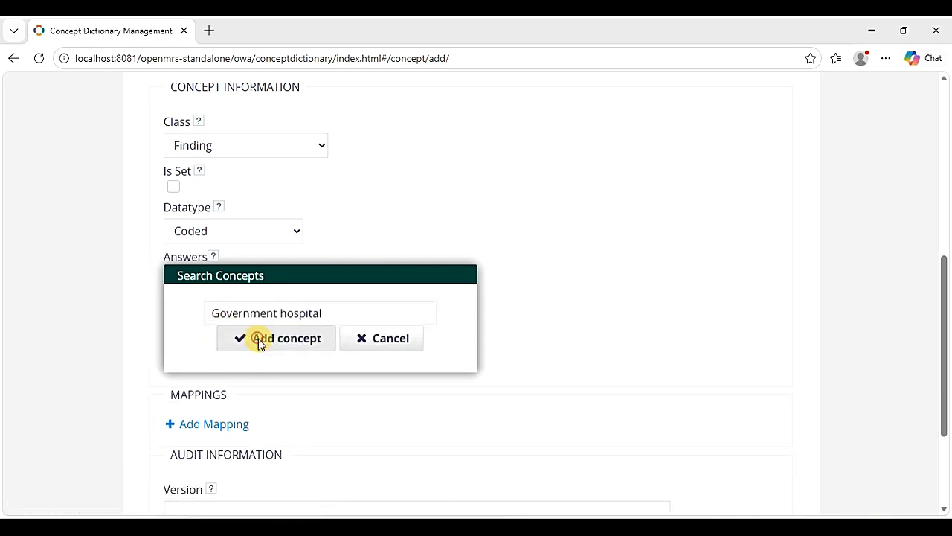
click(258, 338)
- Add Private clinic/ Hospital as the second answer concept
click(339, 282)
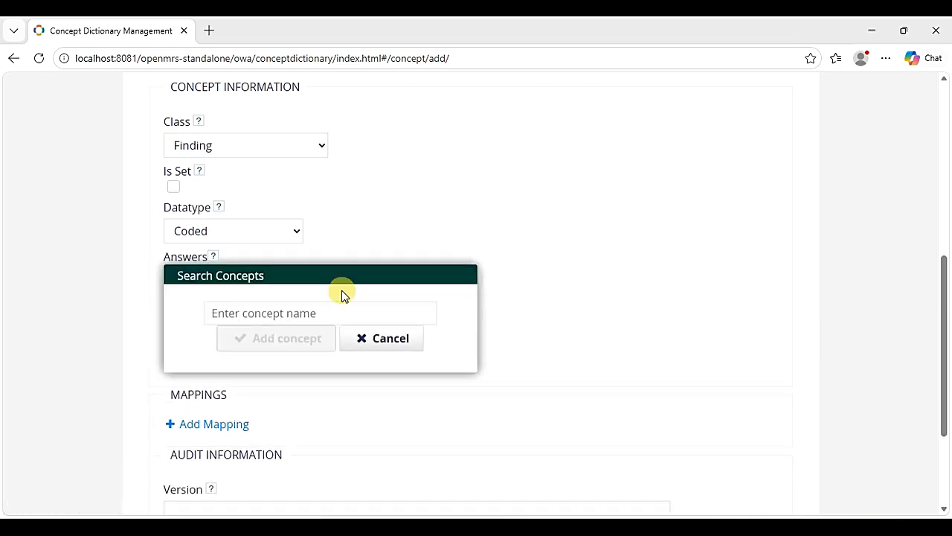
click(305, 306)
text(P)
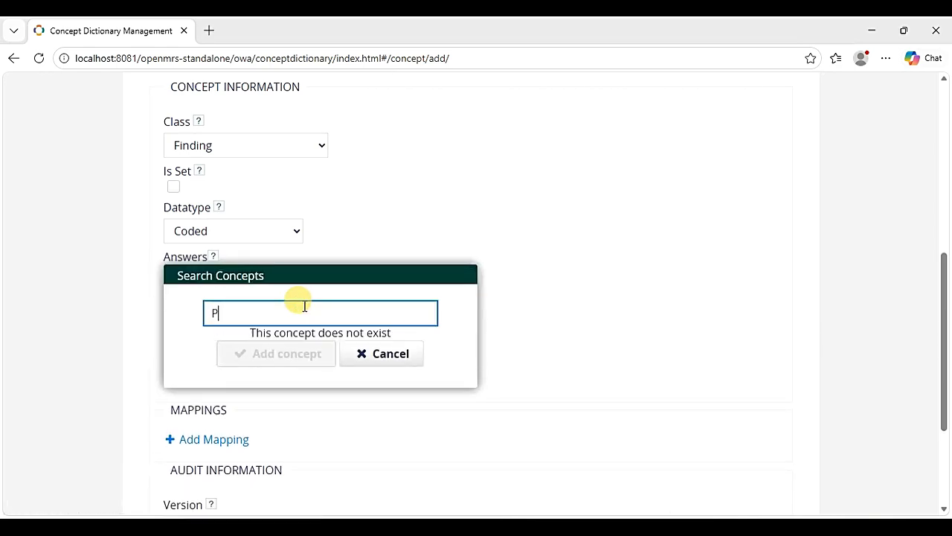
text(riv)
click(297, 340)
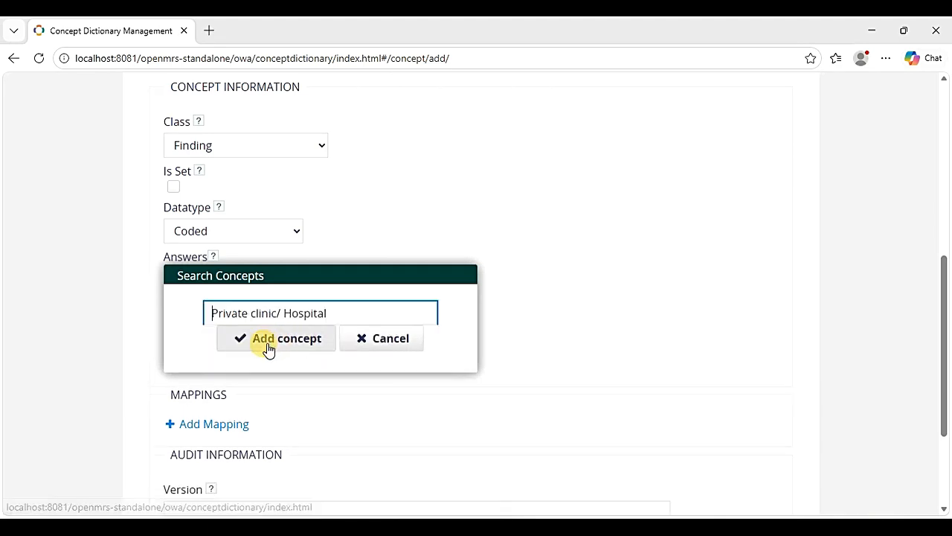
click(268, 340)
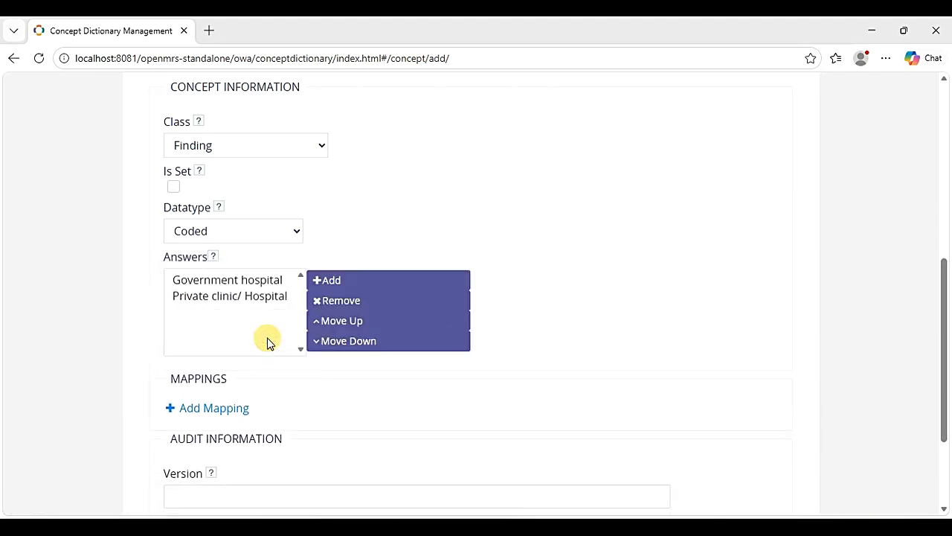
- Add Community pharmacy as the third answer concept
click(333, 280)
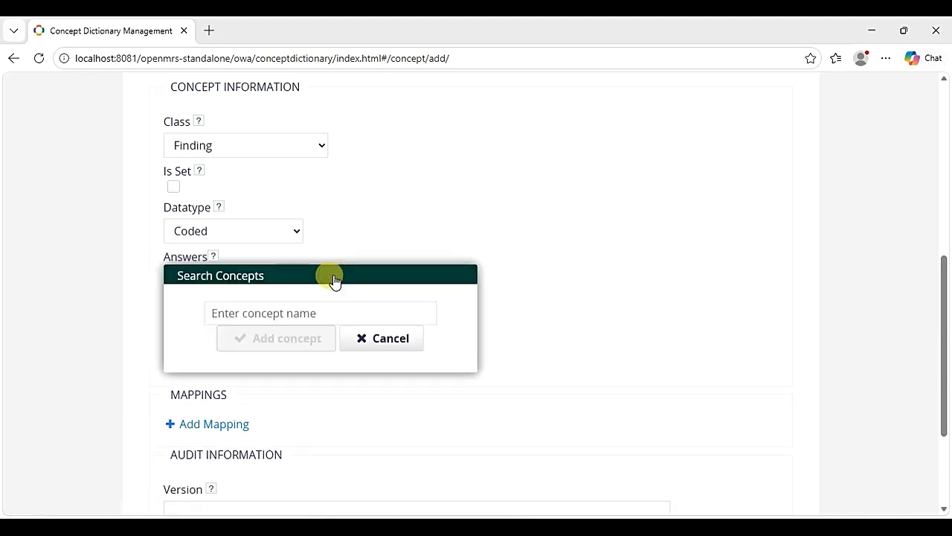
click(268, 311)
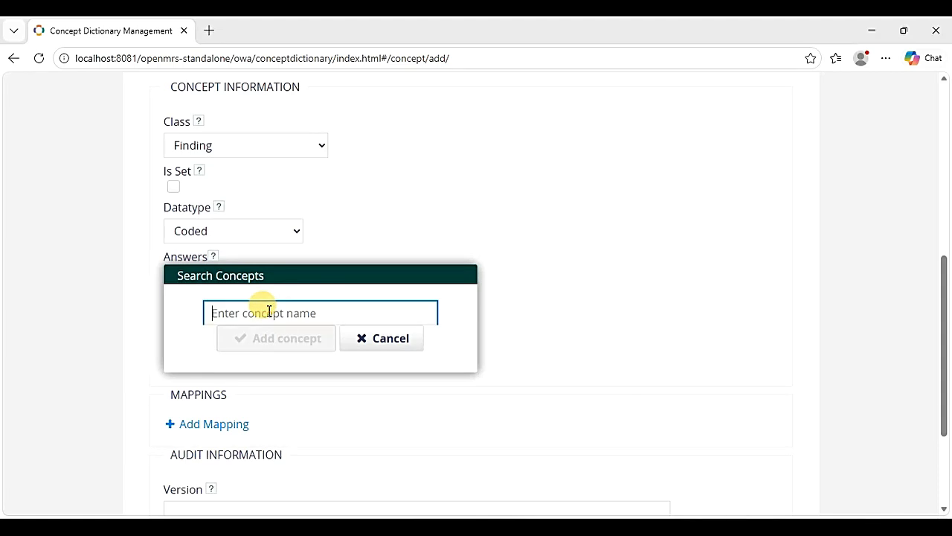
text(Commu)
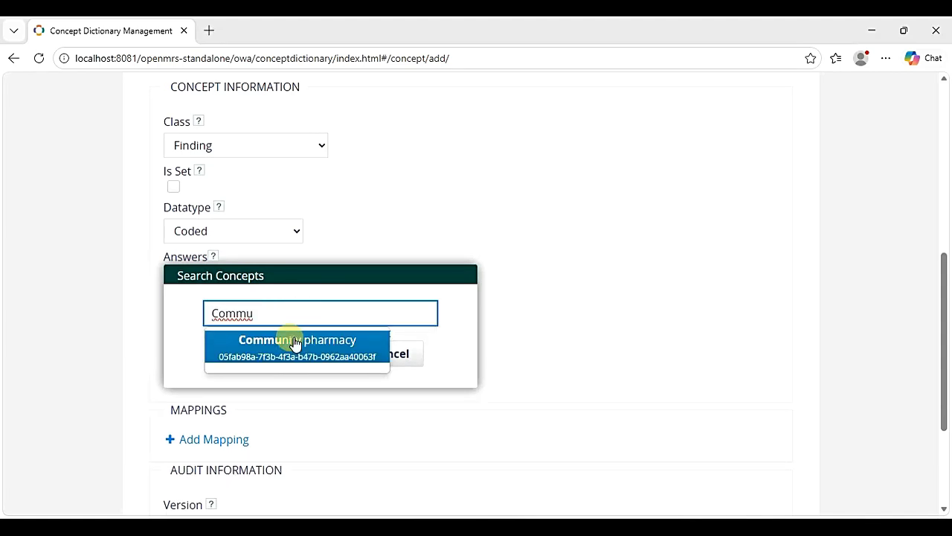
click(295, 343)
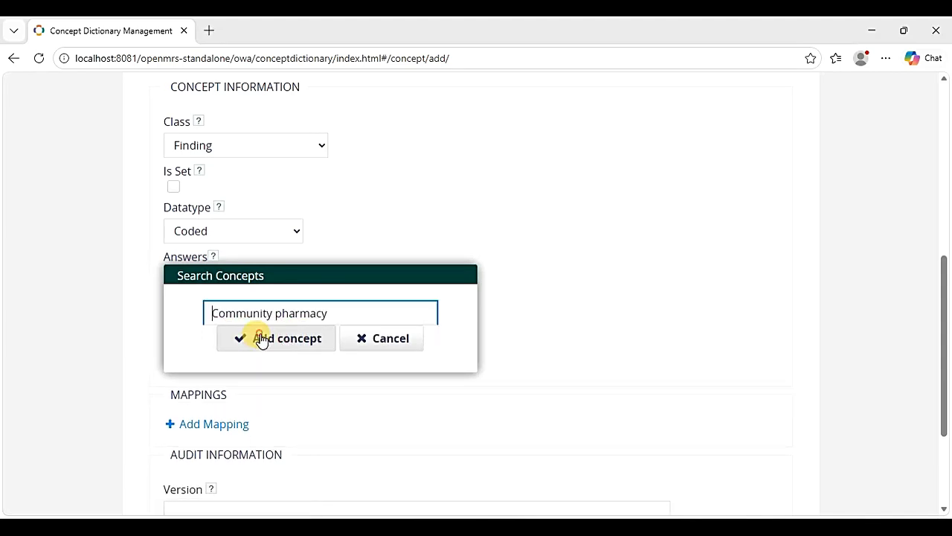
click(261, 338)
scroll(548, 293, down, 1)
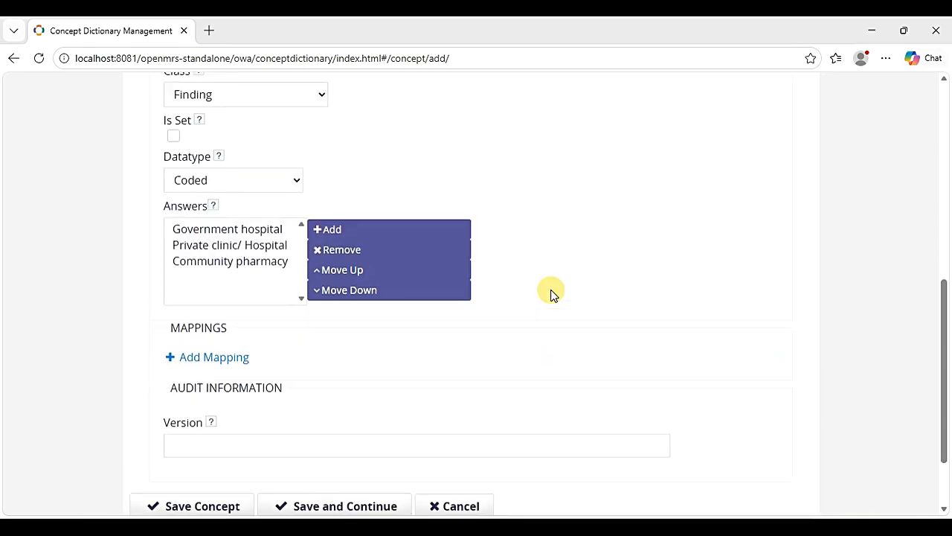
scroll(548, 293, up, 7)
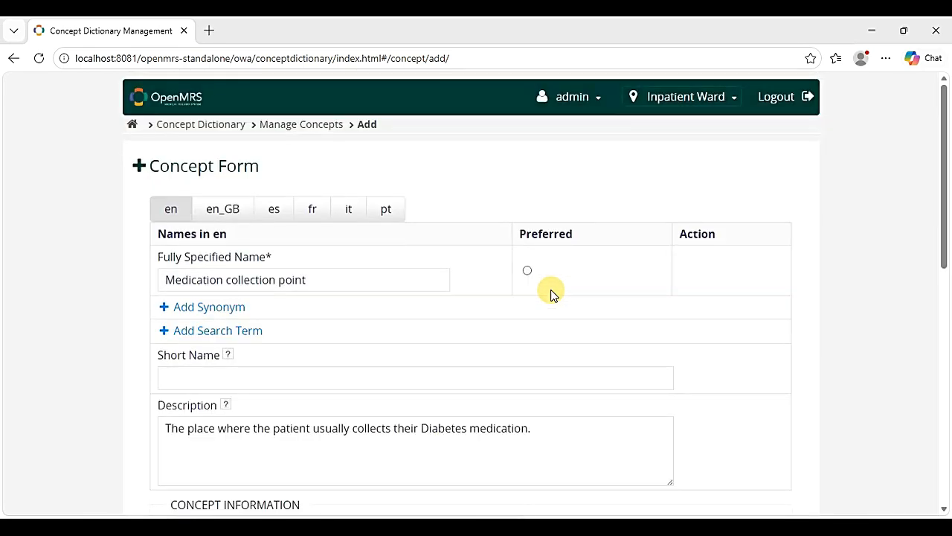
- Save the coded Finding concept Medication collection point with its three answers
scroll(551, 293, down, 5)
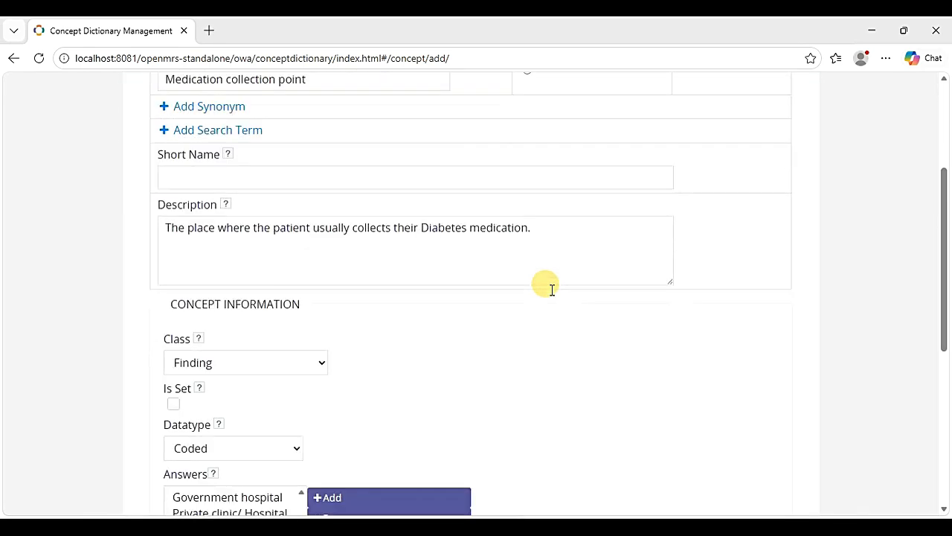
scroll(552, 289, down, 3)
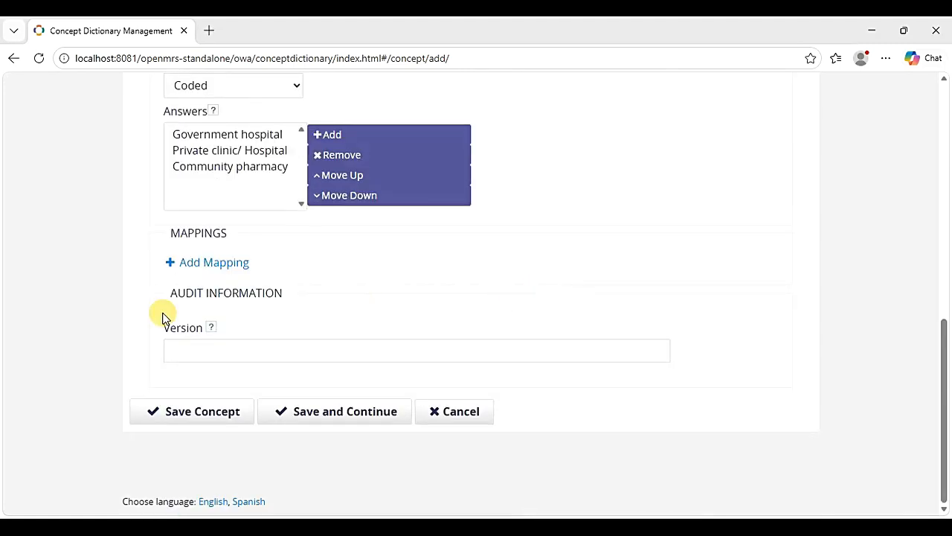
click(197, 416)
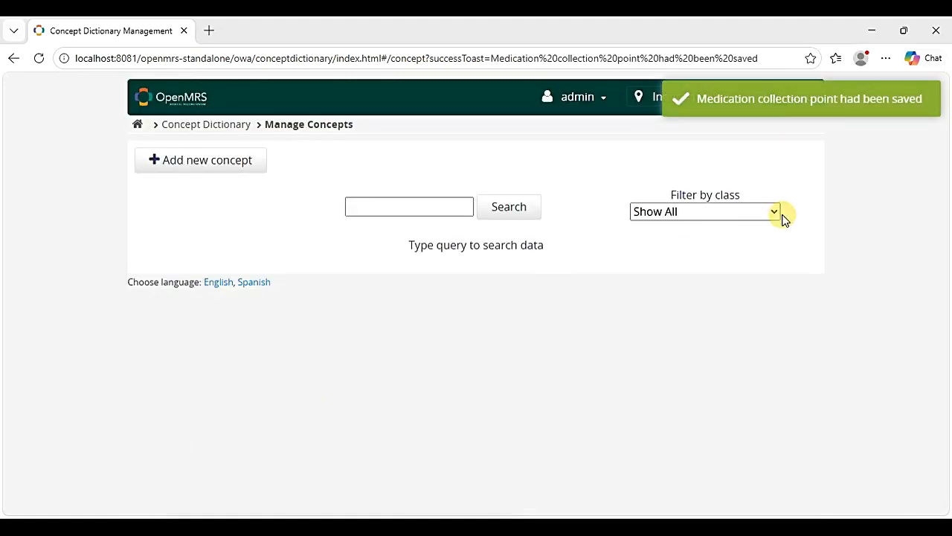